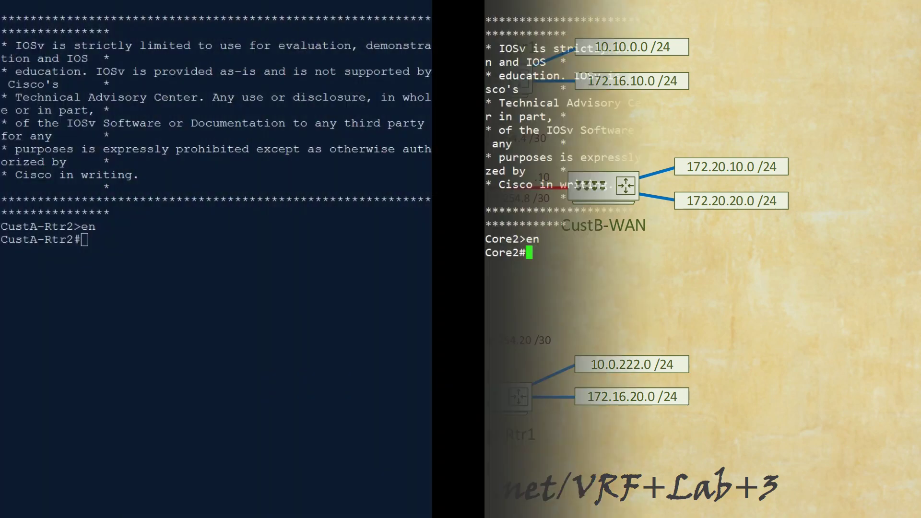
pyautogui.write('conf t')
# - On Core2, create VRF CustA with a Customer A description and the IPv4 address family
pyautogui.press('Return')
pyautogui.write('vrf definition CustA')
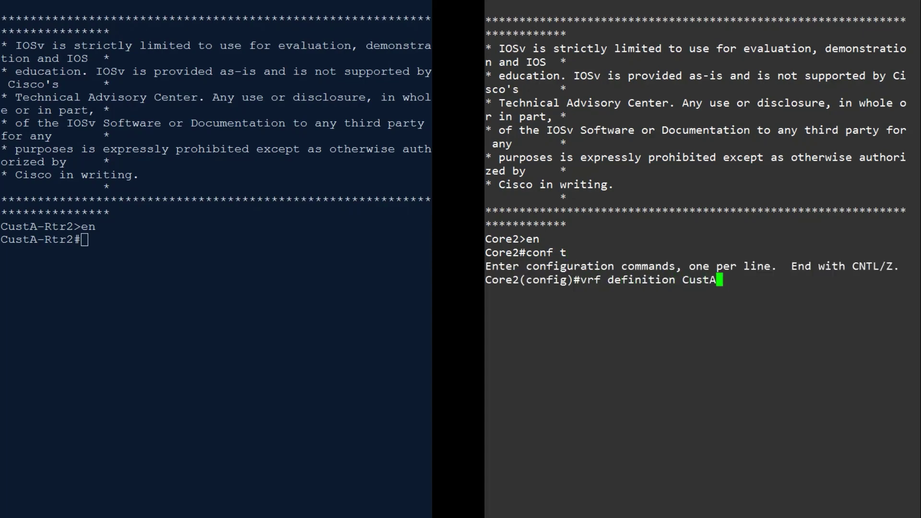
pyautogui.press('Return')
pyautogui.write('desc Customer A')
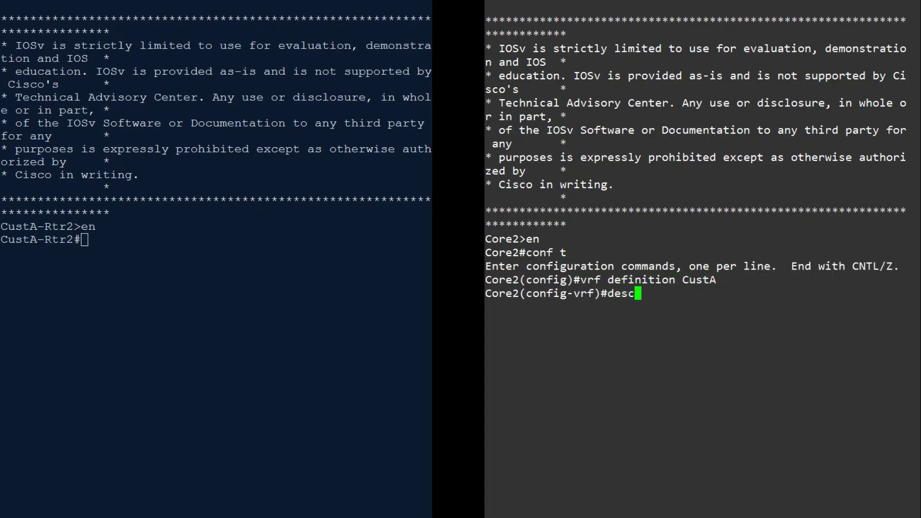
pyautogui.press('Return')
pyautogui.write('address-fa')
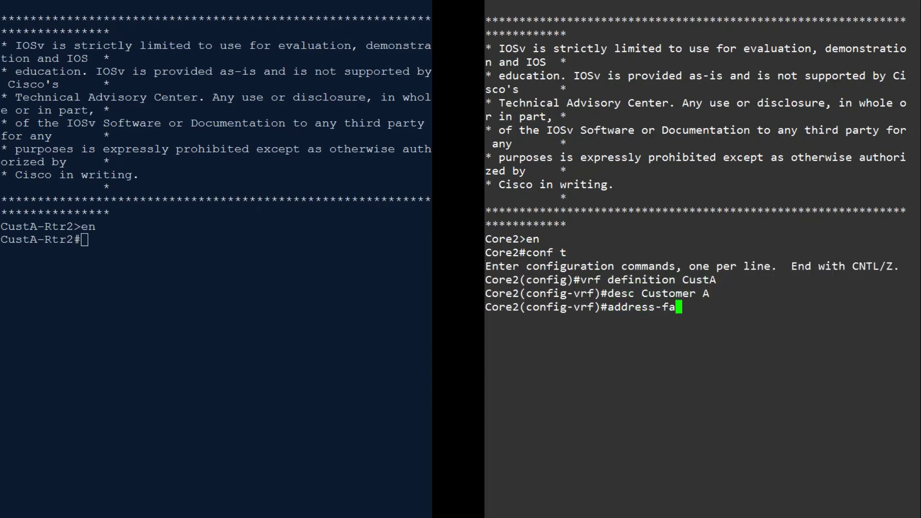
pyautogui.write('mily ipv4')
pyautogui.press('Return')
pyautogui.write('exit')
pyautogui.press('Return')
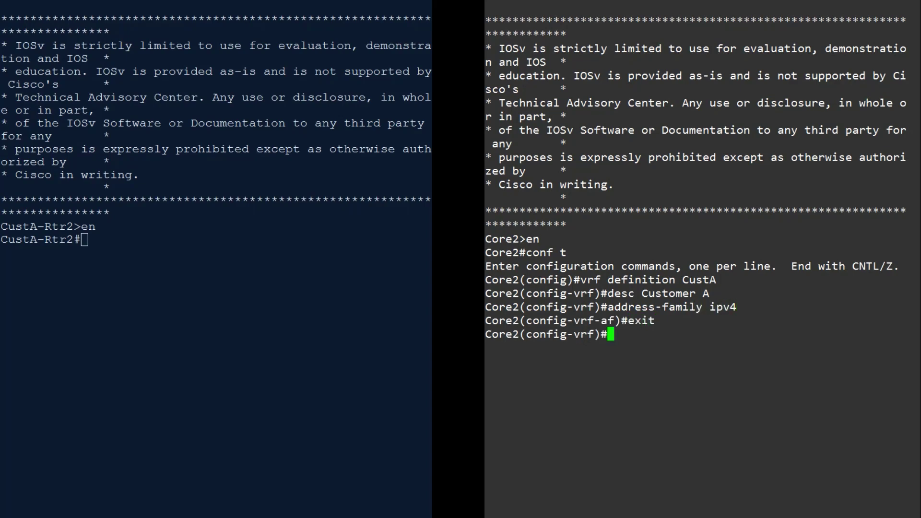
pyautogui.write('exit')
pyautogui.press('Return')
pyautogui.press('Return')
pyautogui.press('Return')
pyautogui.write('do show run int gi ')
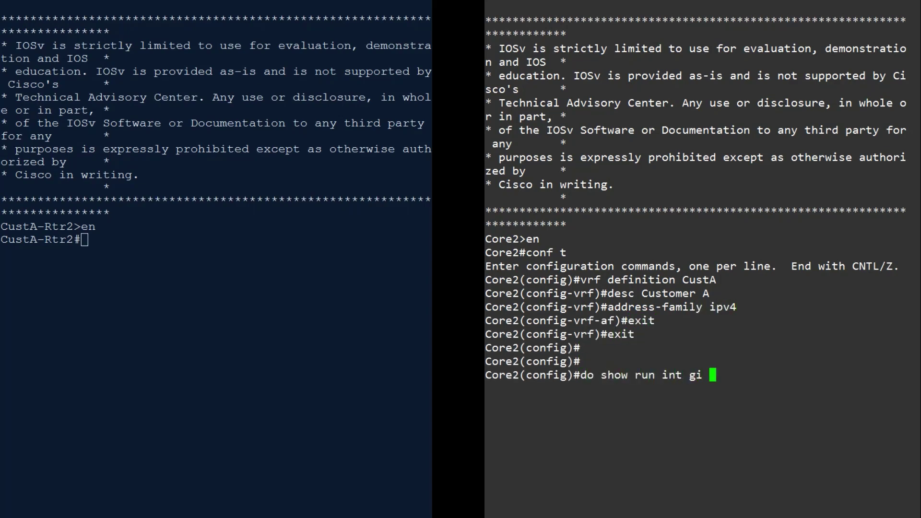
pyautogui.write('0/1')
# - Move Gi0/1 into VRF CustA and restore its address 10.254.254.17/30
pyautogui.press('Return')
pyautogui.write('int gi 0/1')
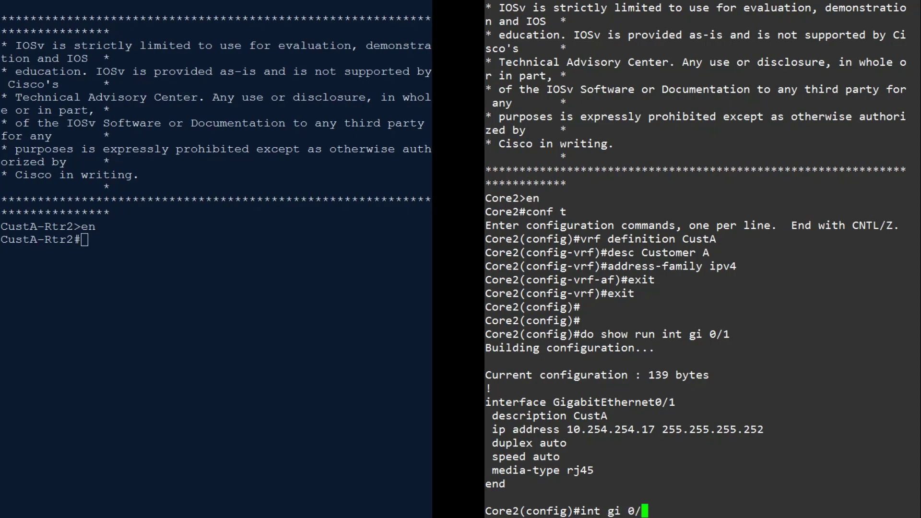
pyautogui.press('Return')
pyautogui.write('vrf forwarding CustA')
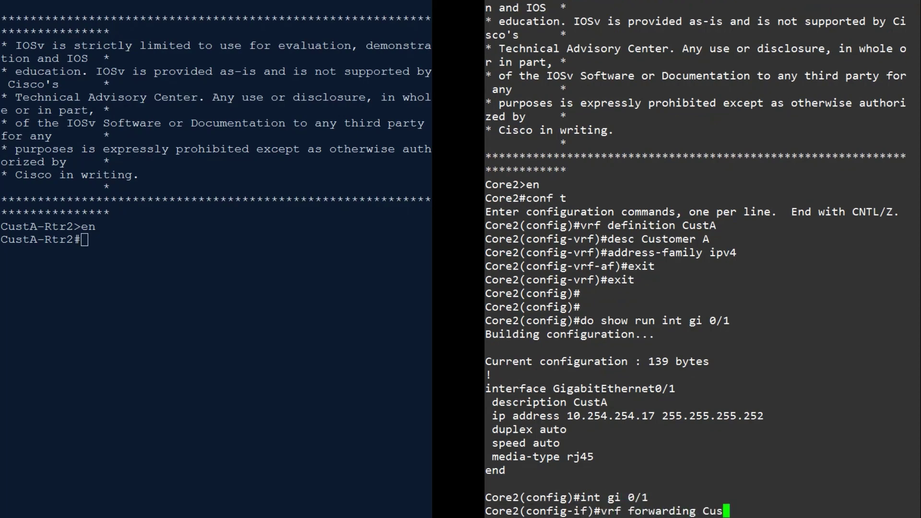
pyautogui.press('Return')
pyautogui.write('ip add 10.254.254.1')
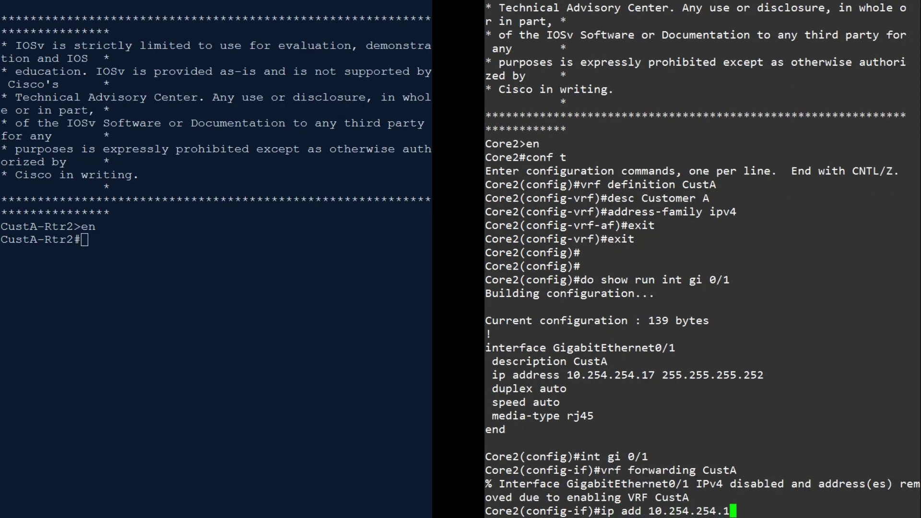
pyautogui.write('7 255.255.255.252')
pyautogui.press('Return')
pyautogui.write('exit')
pyautogui.press('Return')
# - Start OSPF 10 for VRF CustA and advertise 10.254.254.16/30 in area 0
pyautogui.press('Return')
pyautogui.press('Return')
pyautogui.write('route')
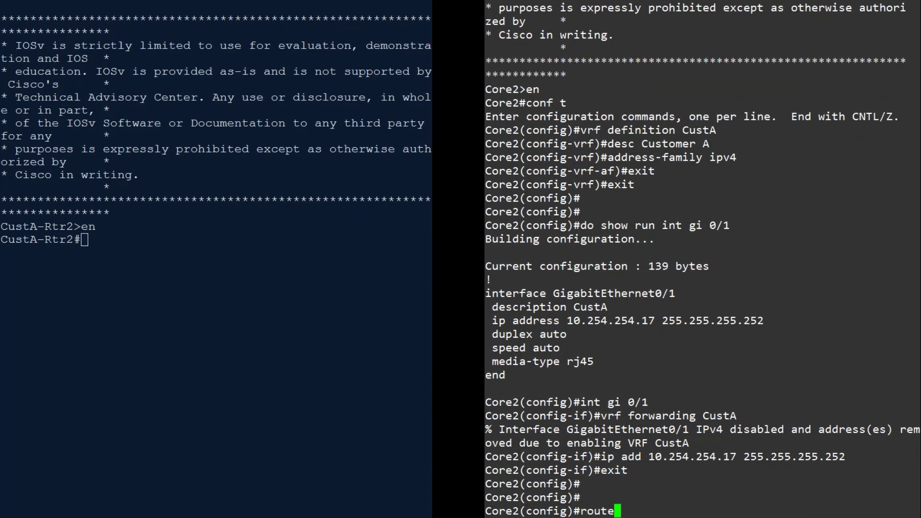
pyautogui.write('spf 10 vrf CustA')
pyautogui.press('Return')
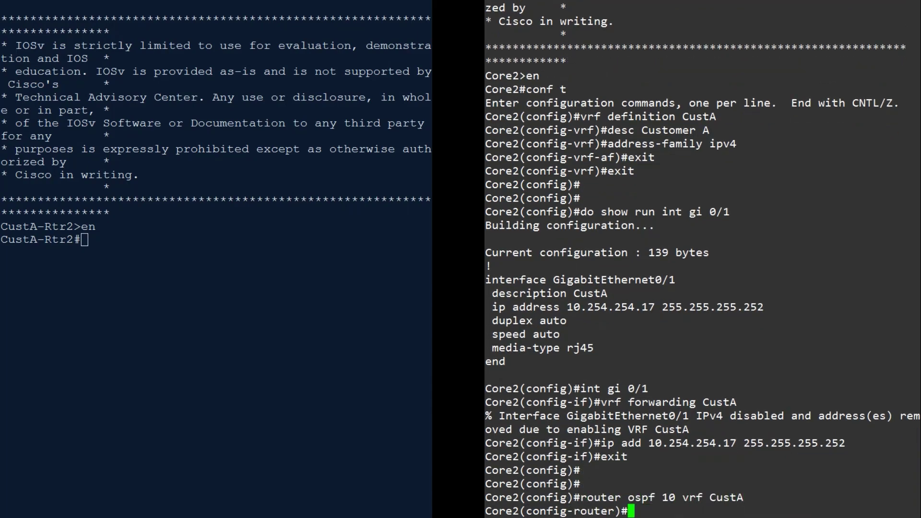
pyautogui.write('router-id 3.3.3.3')
pyautogui.press('Return')
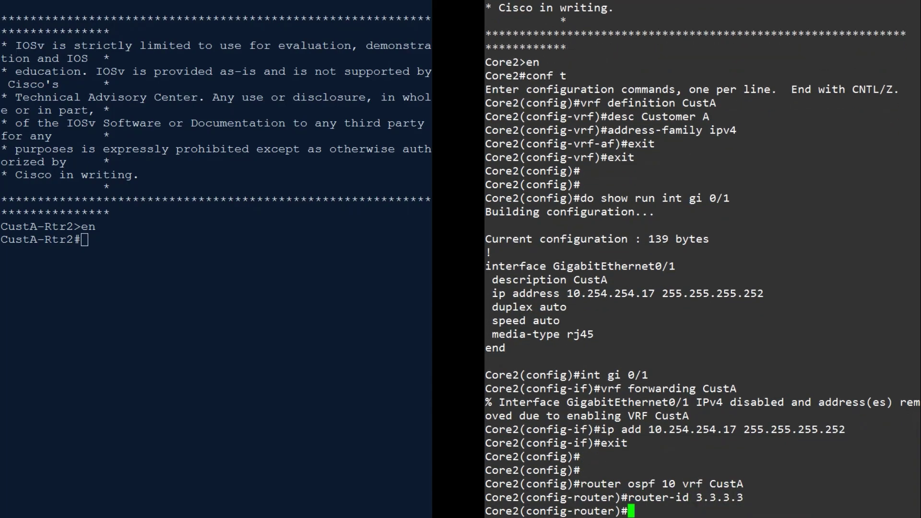
pyautogui.write('net 10.254.254.16 0')
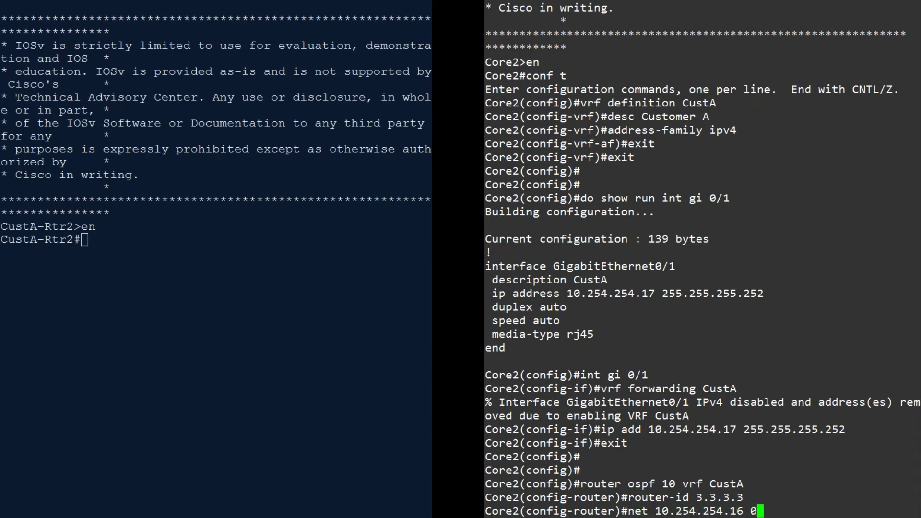
pyautogui.write('.0.0.3 area 0')
pyautogui.press('Return')
pyautogui.hotkey('alt', 'Tab')
pyautogui.write('conf t')
# - Start OSPF 10 on CustA-Rtr2, advertising 10.30.0.0, 10.40.0.0 and 10.254.254.16 in area 0
pyautogui.press('Return')
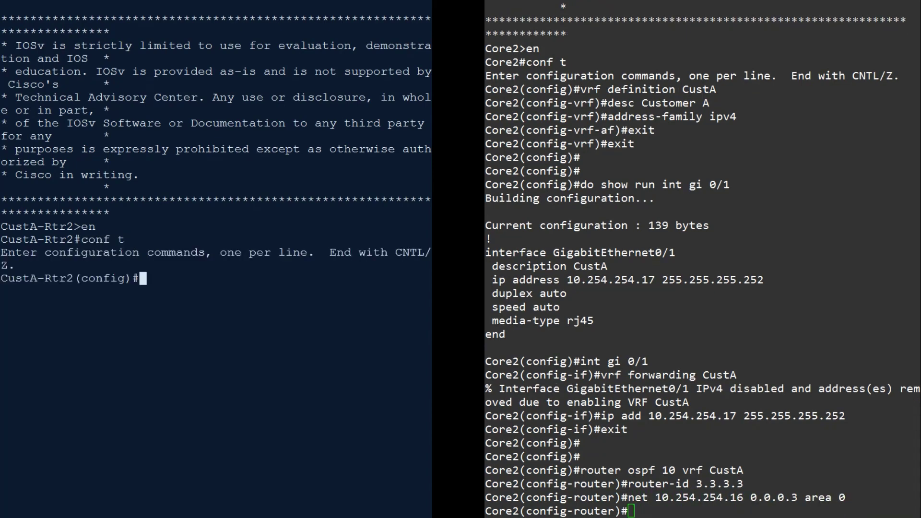
pyautogui.write('router ospf 10')
pyautogui.press('Return')
pyautogui.write('net 10.')
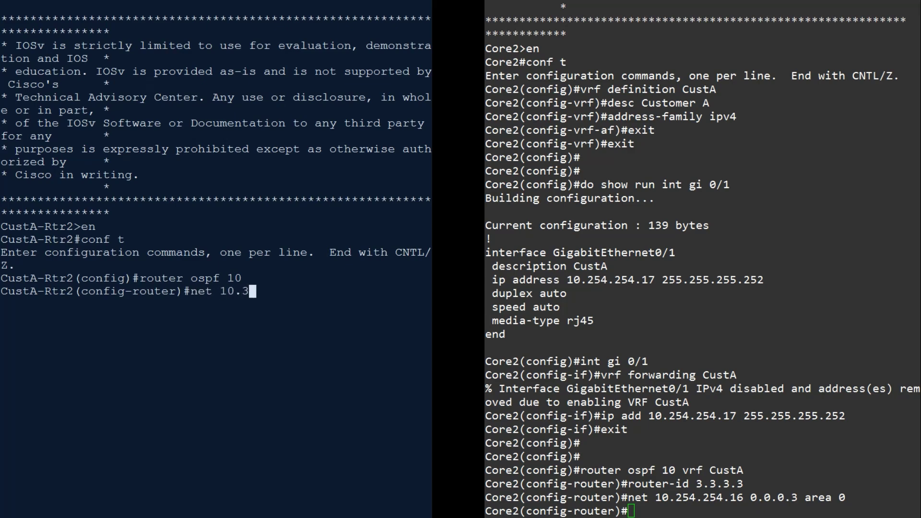
pyautogui.write('30.0.0 0.0.0.3 area 0')
pyautogui.press('Return')
pyautogui.write('net')
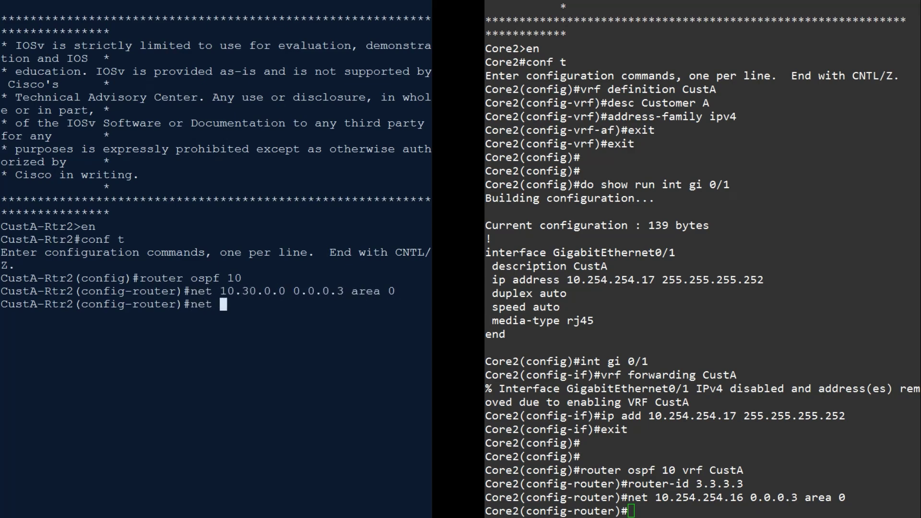
pyautogui.write(' 10.40.0.0 0.0.0.3 area 0')
pyautogui.press('Return')
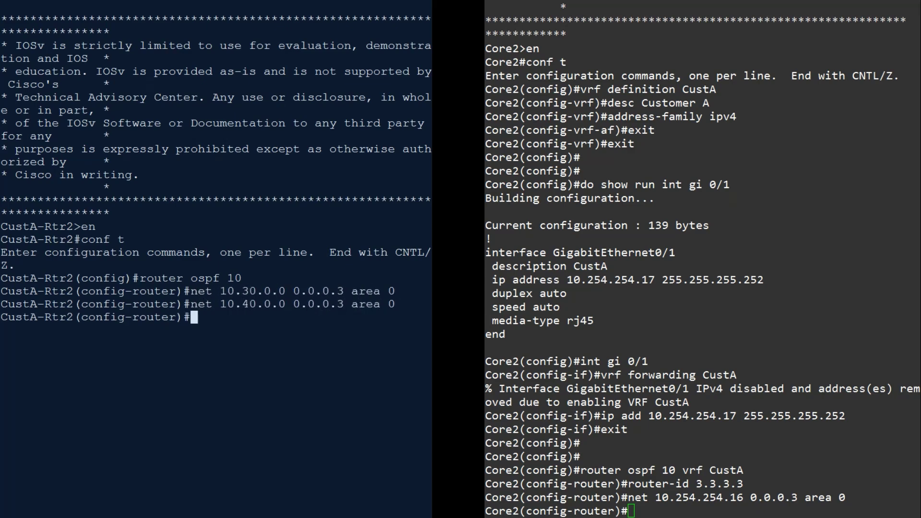
pyautogui.write('net 10.254.254.16 ')
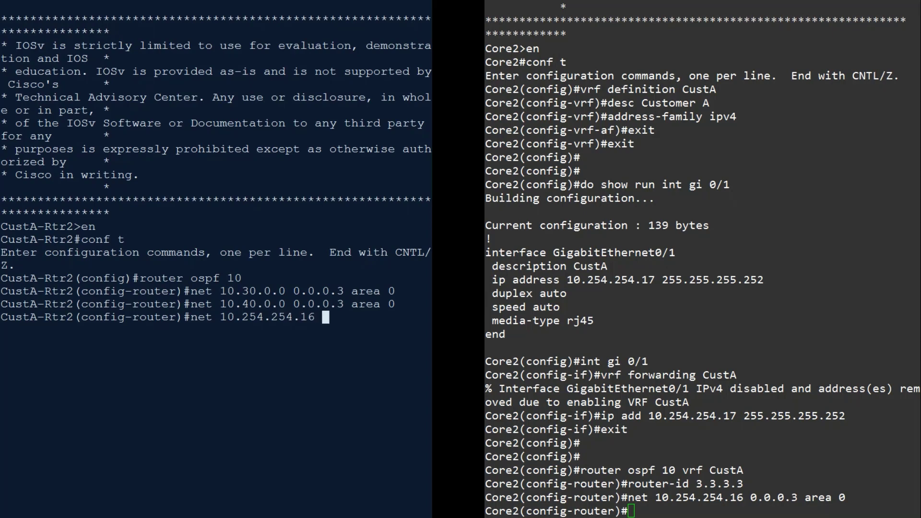
pyautogui.write('0.0.0.3 area 0')
pyautogui.press('Return')
pyautogui.press('Return')
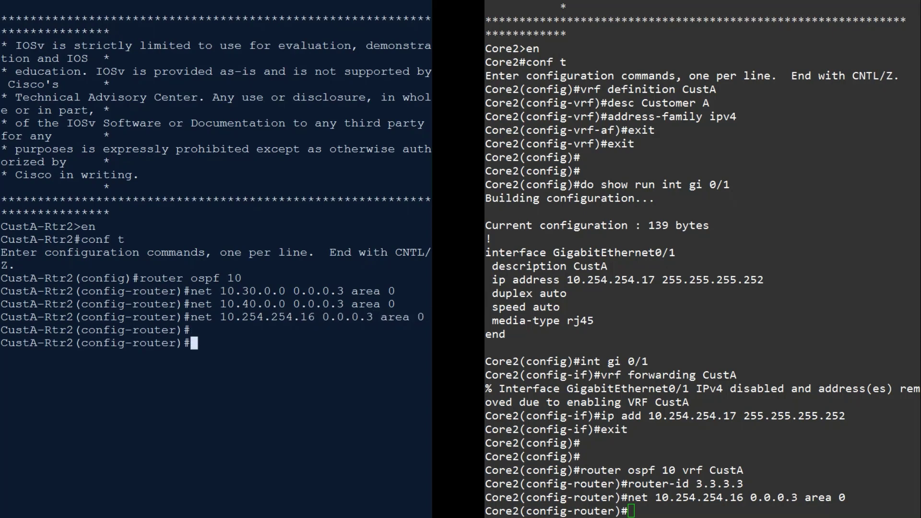
# - Re-enter the 10.30.0.0 and 10.40.0.0 network statements with /24 wildcards
pyautogui.press('Up')
pyautogui.press('Up')
pyautogui.press('Left')
pyautogui.press('Left')
pyautogui.press('BackSpace')
pyautogui.write('255')
pyautogui.press('Return')
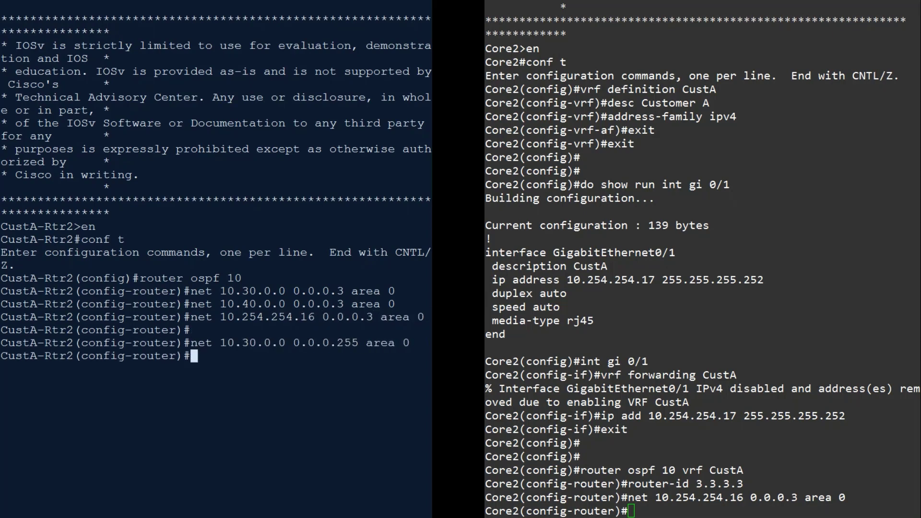
pyautogui.press('Up')
pyautogui.hotkey('ctrl', 'Left')
pyautogui.press('Left')
pyautogui.press('Left')
pyautogui.press('Delete')
pyautogui.write('4')
pyautogui.press('Return')
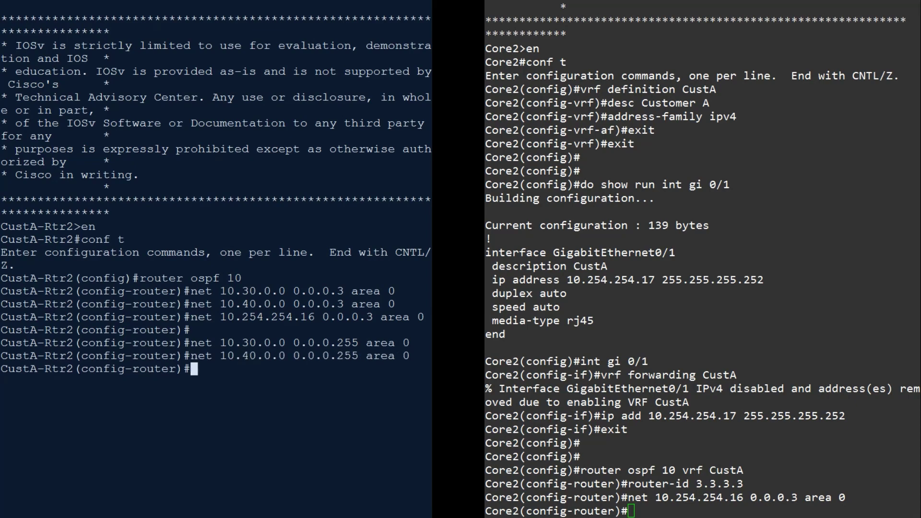
pyautogui.press('Return')
pyautogui.write('i')
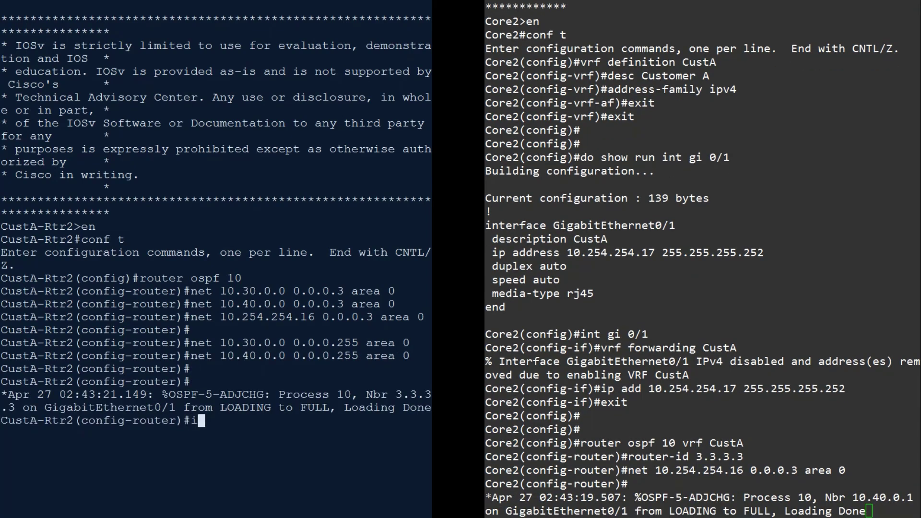
pyautogui.write('nt lo10')
# - Set the OSPF network type on loopbacks 10 and 20 to point-to-point
pyautogui.press('Return')
pyautogui.write('ip ospf net po')
pyautogui.press('Tab')
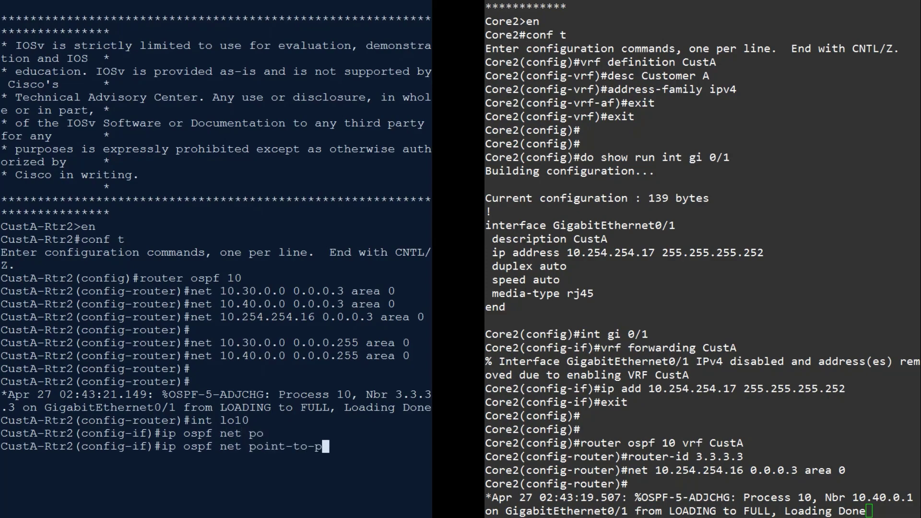
pyautogui.press('Tab')
pyautogui.press('Return')
pyautogui.write('int lo 20')
pyautogui.press('Return')
pyautogui.write('ip ospf net point-to-point')
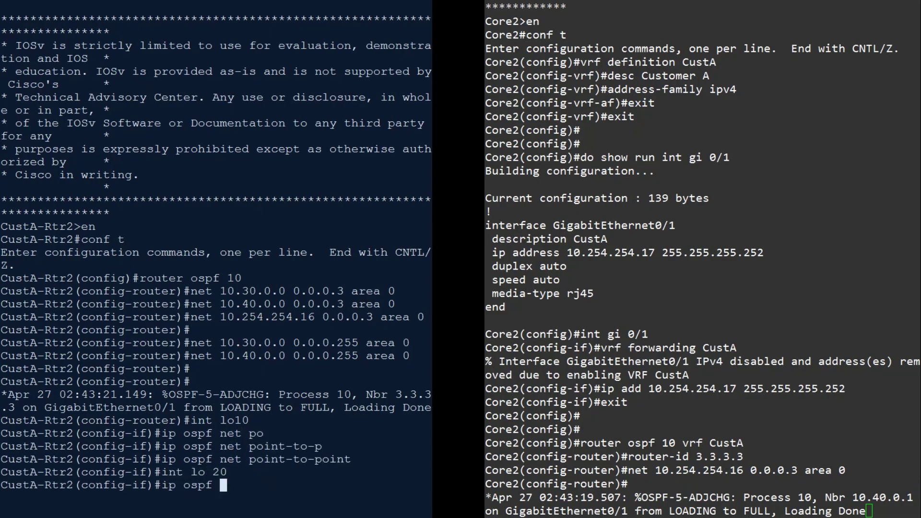
pyautogui.press('Tab')
pyautogui.press('Tab')
pyautogui.press('Return')
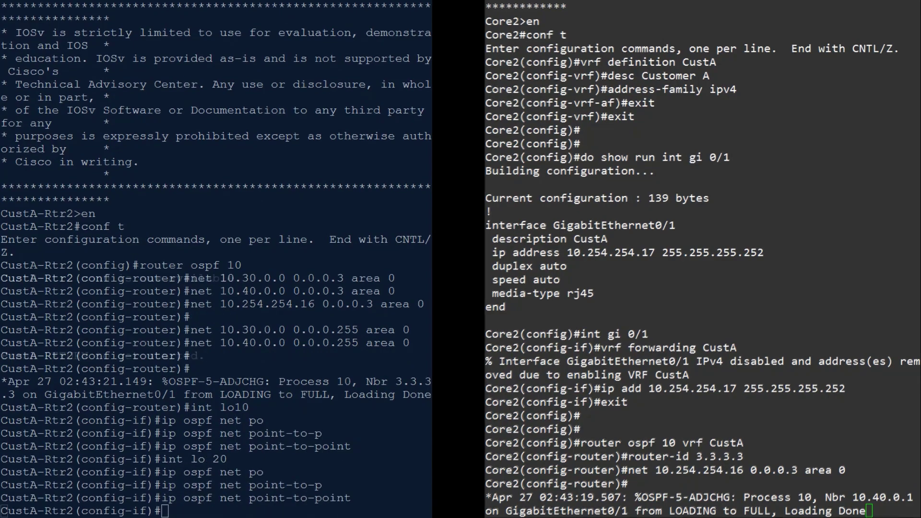
# - On Core2, create VRF CustB with a Customer B description and the IPv4 address family
pyautogui.press('Return')
pyautogui.press('Return')
pyautogui.press('Return')
pyautogui.press('Return')
pyautogui.press('Return')
pyautogui.press('Return')
pyautogui.write('exit')
pyautogui.press('Return')
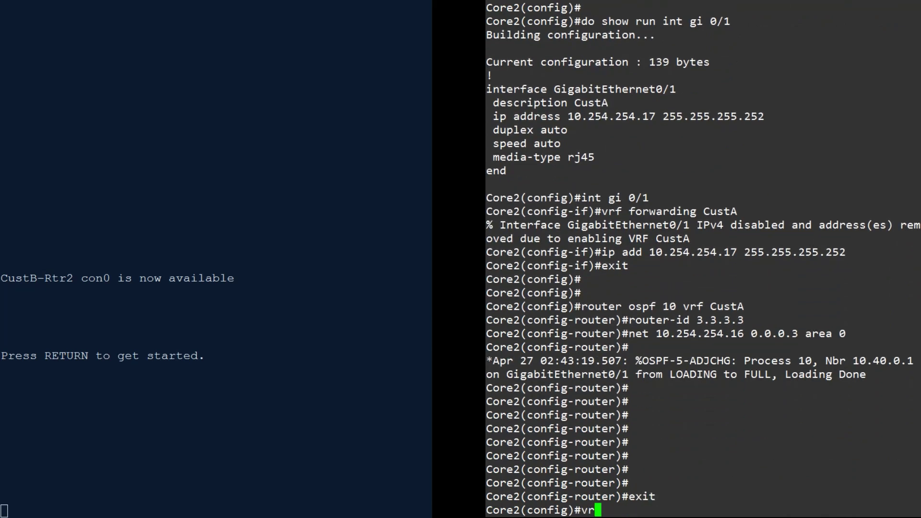
pyautogui.write('f definition CustB')
pyautogui.press('Return')
pyautogui.write('desc Customer ')
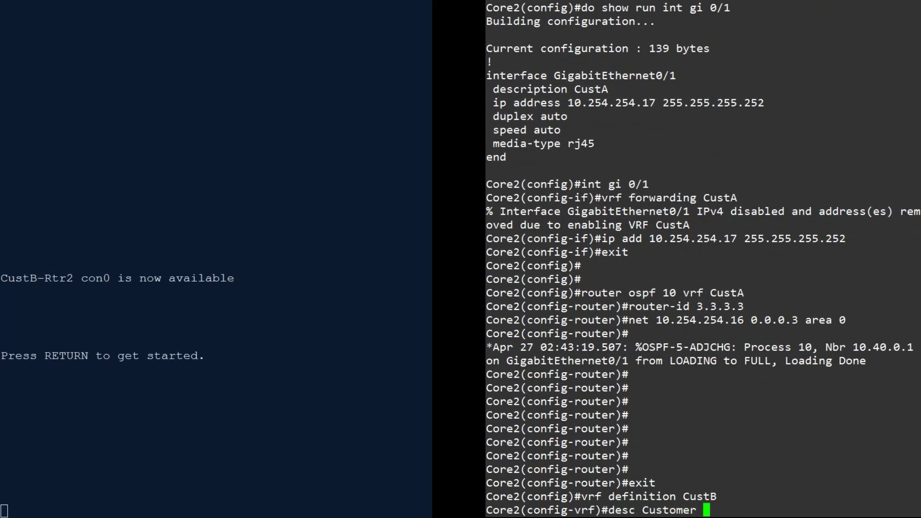
pyautogui.write('B')
pyautogui.press('Return')
pyautogui.write('address-family ipv4')
pyautogui.press('Return')
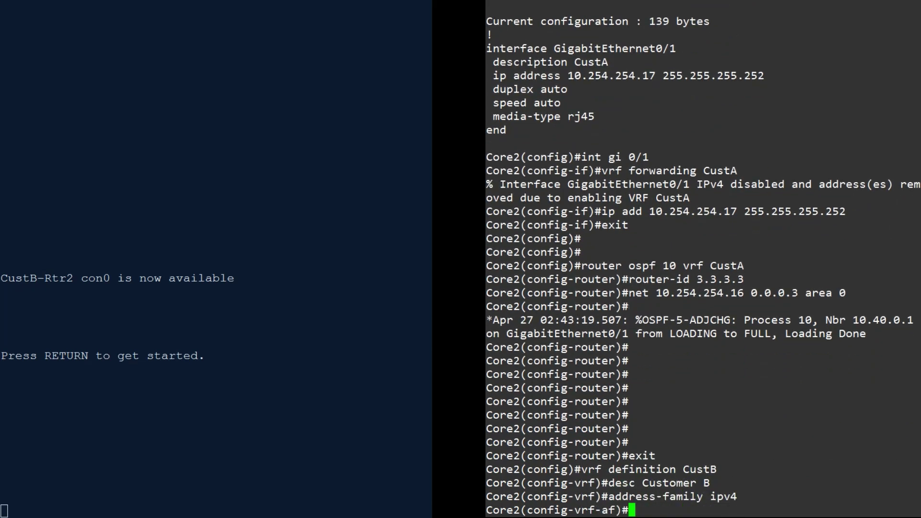
pyautogui.press('Return')
pyautogui.write('exit')
pyautogui.press('Return')
pyautogui.write('exit')
pyautogui.press('Return')
pyautogui.write('do show ru')
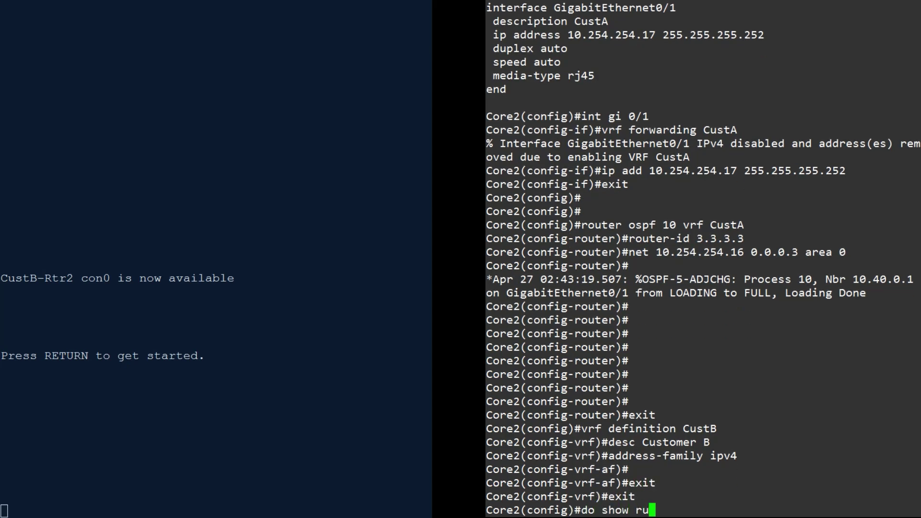
pyautogui.write('n int gi 0/2')
# - Place Gi0/2 into VRF CustB with address 10.254.254.21/30
pyautogui.press('Return')
pyautogui.write('int')
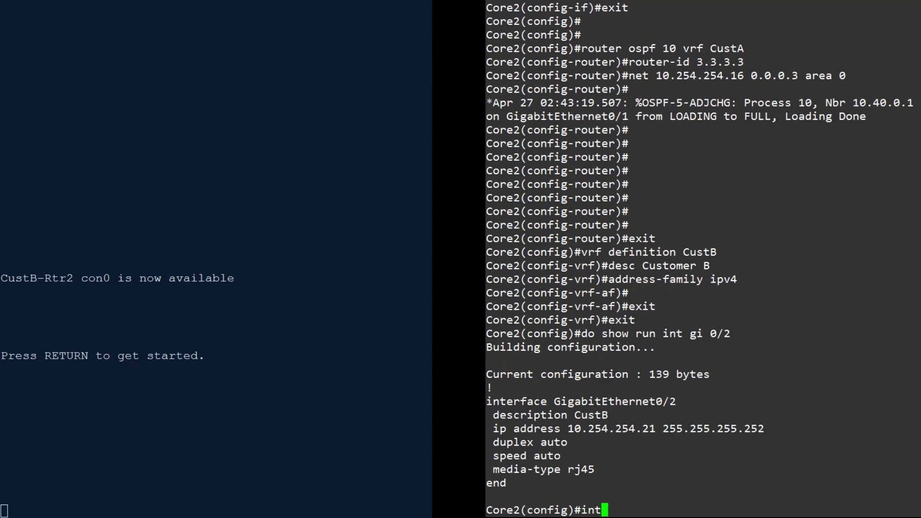
pyautogui.write(' gi 0/2')
pyautogui.press('Return')
pyautogui.write('vrf forwa')
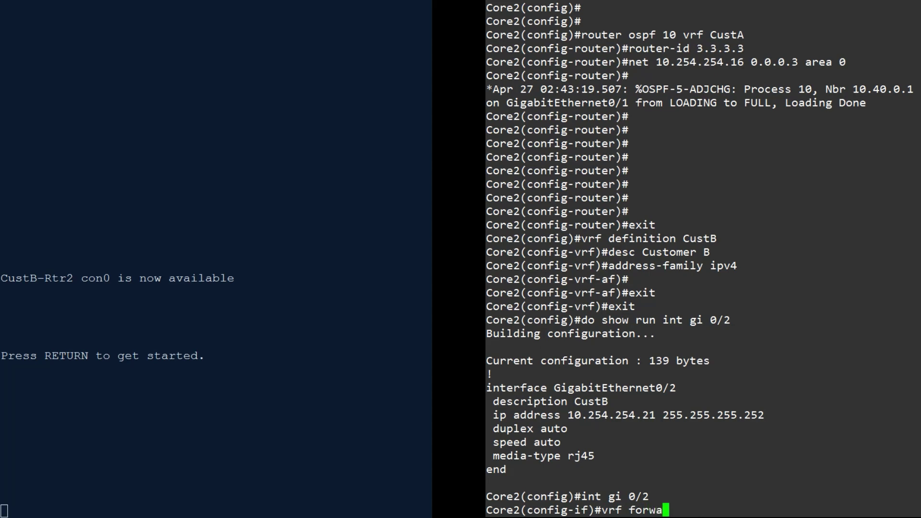
pyautogui.write('rding CustB')
pyautogui.press('Return')
pyautogui.write('ip add 10.254')
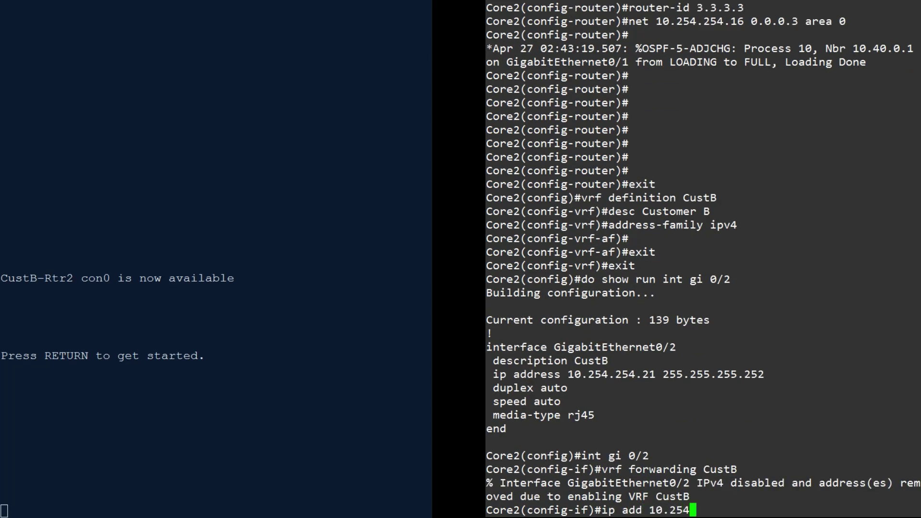
pyautogui.write('.254.21 255.255.255.252')
pyautogui.press('Return')
pyautogui.write('exit')
pyautogui.press('Return')
pyautogui.press('Return')
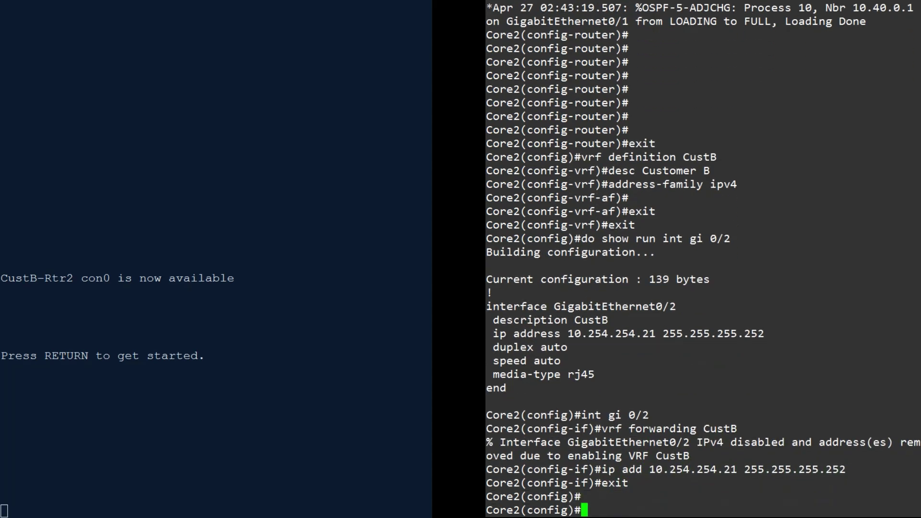
pyautogui.write('router eigrp CustB')
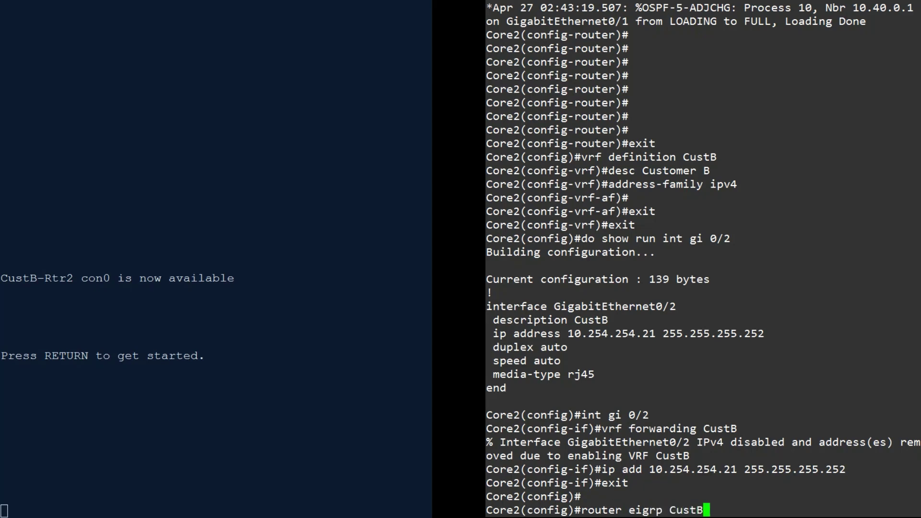
# - Configure EIGRP CustB with VRF CustB autonomous system 20, advertising 10.254.254.20/30
pyautogui.press('Return')
pyautogui.write('add')
pyautogui.press('Return')
pyautogui.write('address-family ipv4 unicast vr')
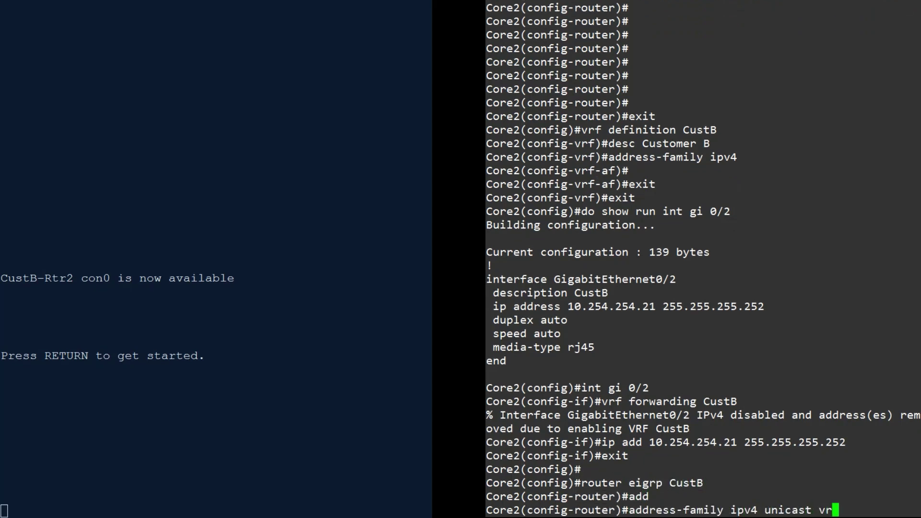
pyautogui.write('f CustBautonomous-system 20')
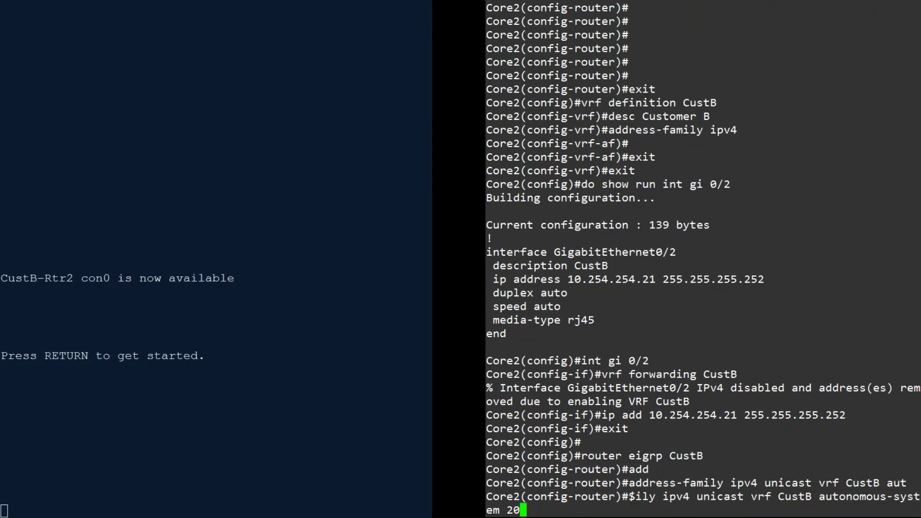
pyautogui.press('Return')
pyautogui.write('net 10.254.254.20 0')
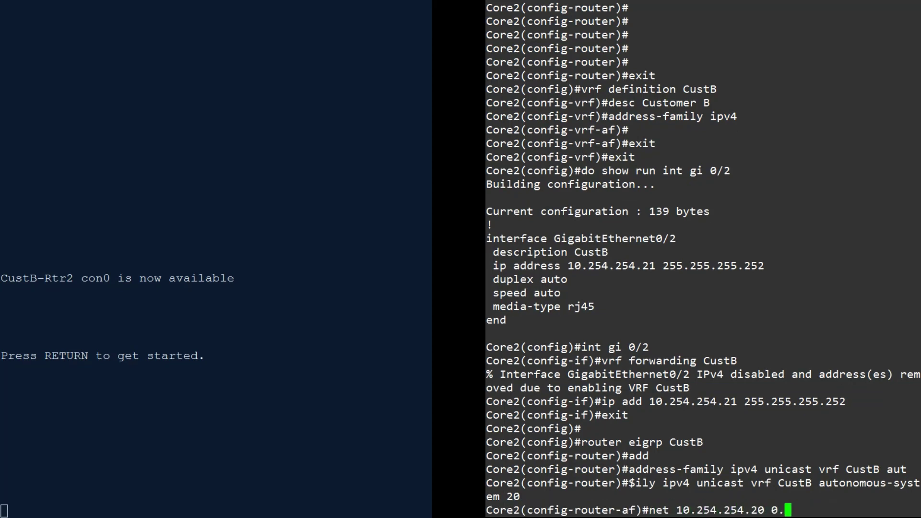
pyautogui.write('.0.0.3')
pyautogui.press('Return')
pyautogui.press('Return')
pyautogui.write('en')
# - On CustB-Rtr2, run EIGRP 20 for 10.0.222.0/24, 172.16.20.0/24 and 10.254.254.20/30
pyautogui.press('Return')
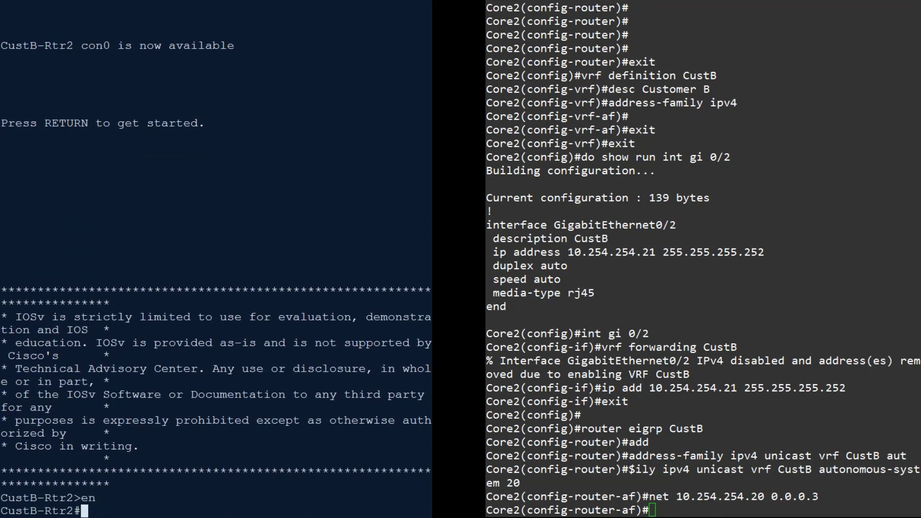
pyautogui.write('conf t')
pyautogui.press('Return')
pyautogui.write('router eigrp Cust')
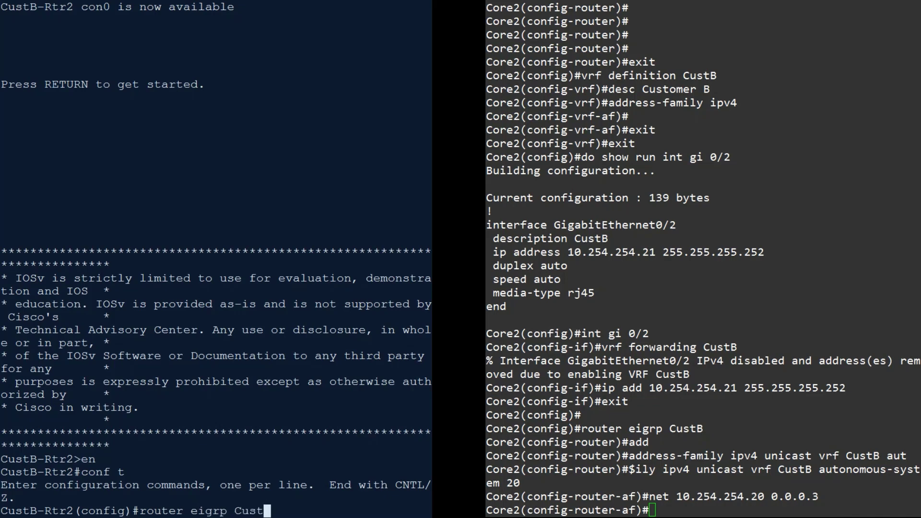
pyautogui.write('B')
pyautogui.press('Return')
pyautogui.write('ddress-')
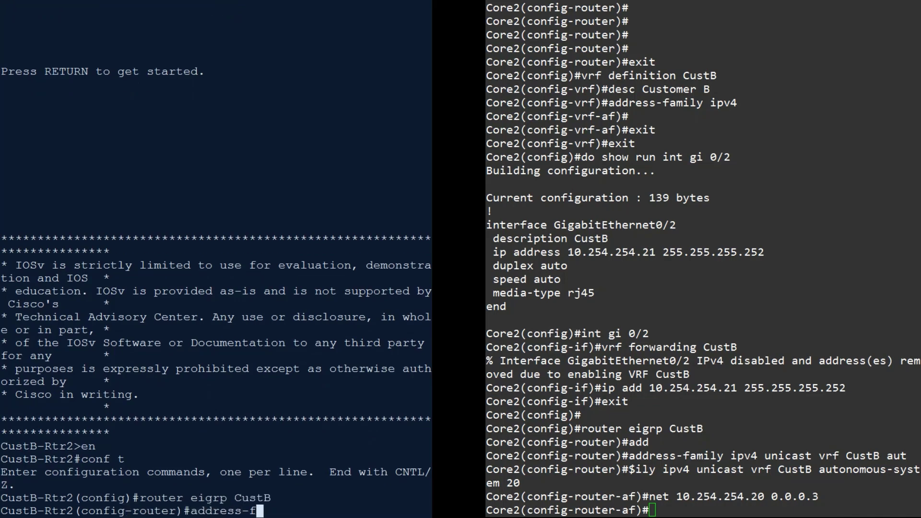
pyautogui.write('family ipv4 unicast aut')
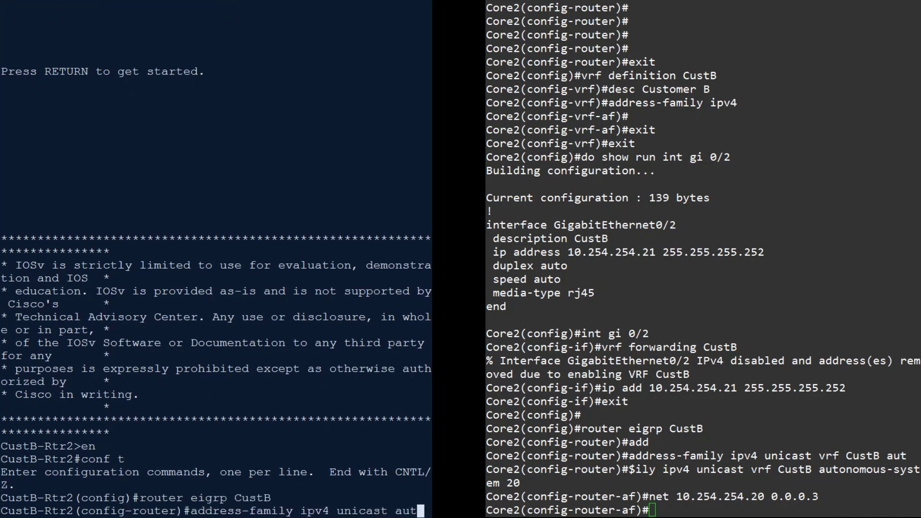
pyautogui.write('o 20')
pyautogui.press('Return')
pyautogui.write('net 10.0.22')
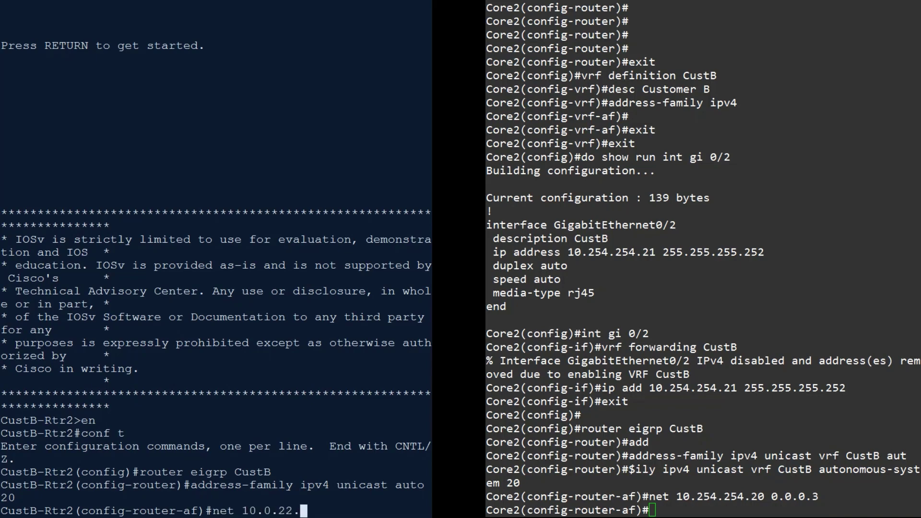
pyautogui.write('2.0 0.0.0.255')
pyautogui.press('Return')
pyautogui.write('net ')
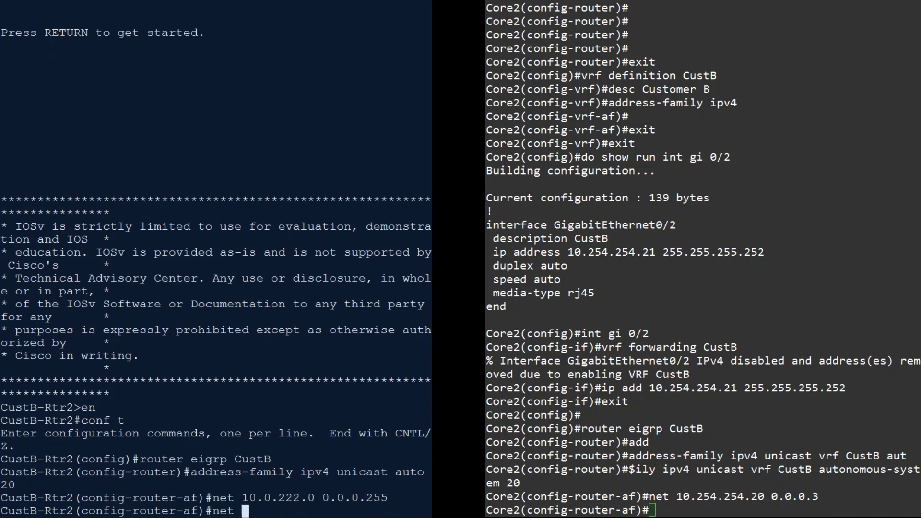
pyautogui.write('172.16.20.0 0.0.0.255')
pyautogui.press('Return')
pyautogui.write('net ')
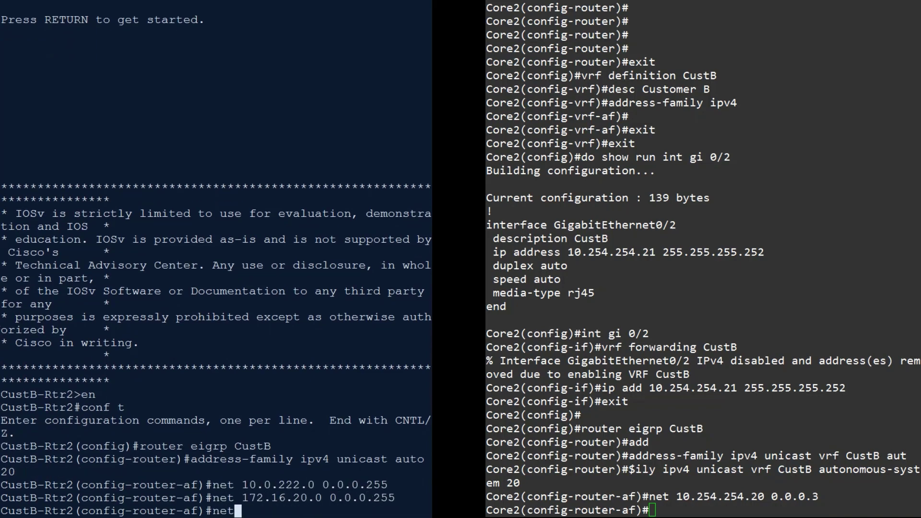
pyautogui.write('10.254.254.20 0.0.0.3')
pyautogui.press('Return')
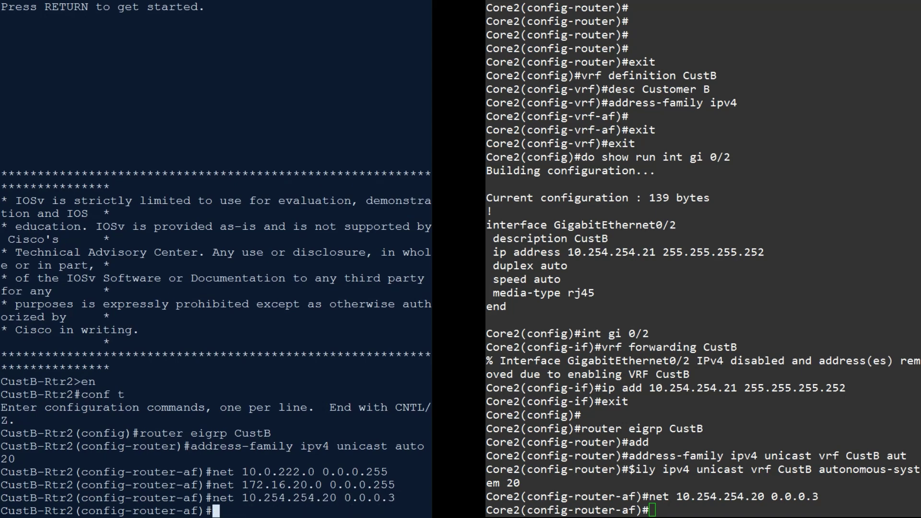
pyautogui.hotkey('ctrl', 'z')
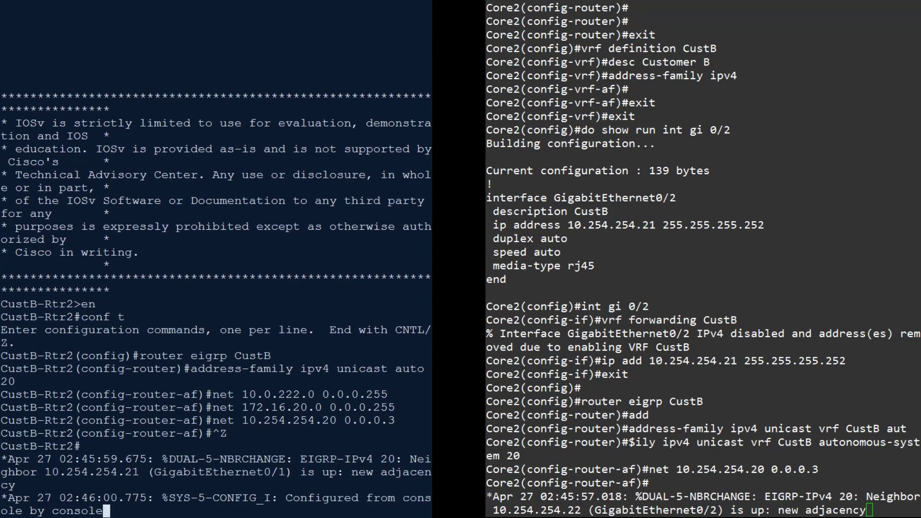
# - From Core2, ping 10.30.0.1 in VRF CustA
pyautogui.press('Return')
pyautogui.hotkey('ctrl', 'z')
pyautogui.press('Return')
pyautogui.press('Return')
pyautogui.press('Return')
pyautogui.write('ping')
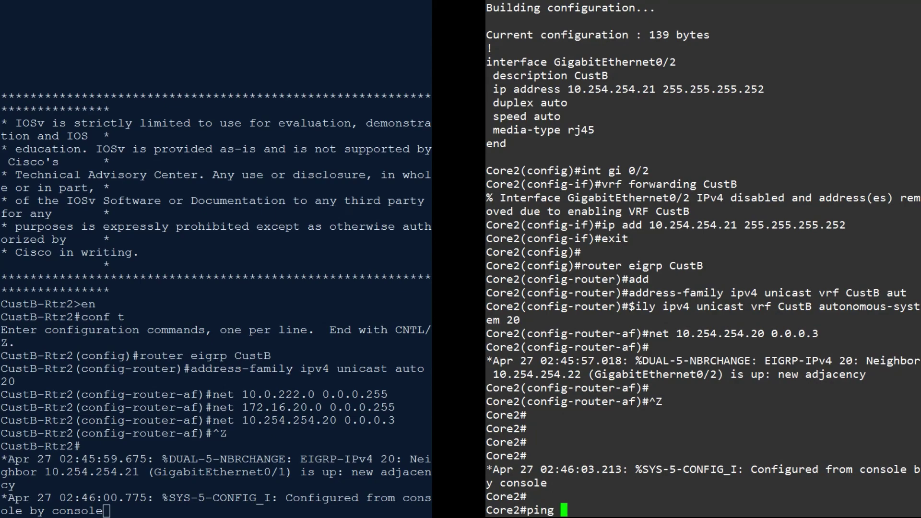
pyautogui.write(' vrf CustA 10.30.0.1')
pyautogui.press('Return')
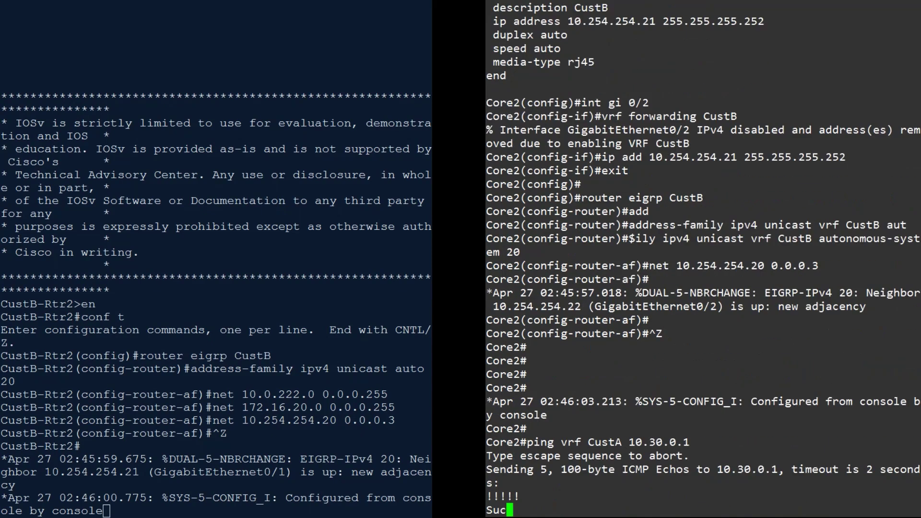
pyautogui.write('ping vrf CustB 172.16.20.1')
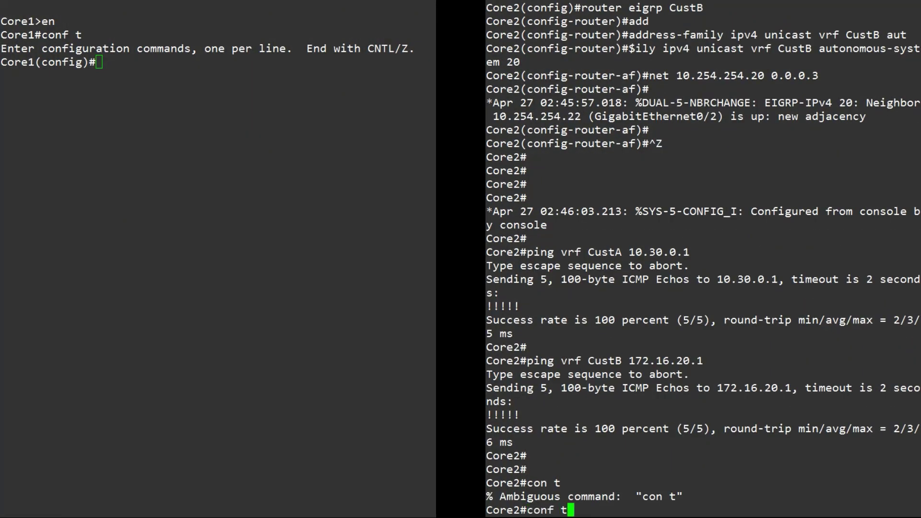
pyautogui.press('Return')
pyautogui.write('in lo0')
pyautogui.press('Return')
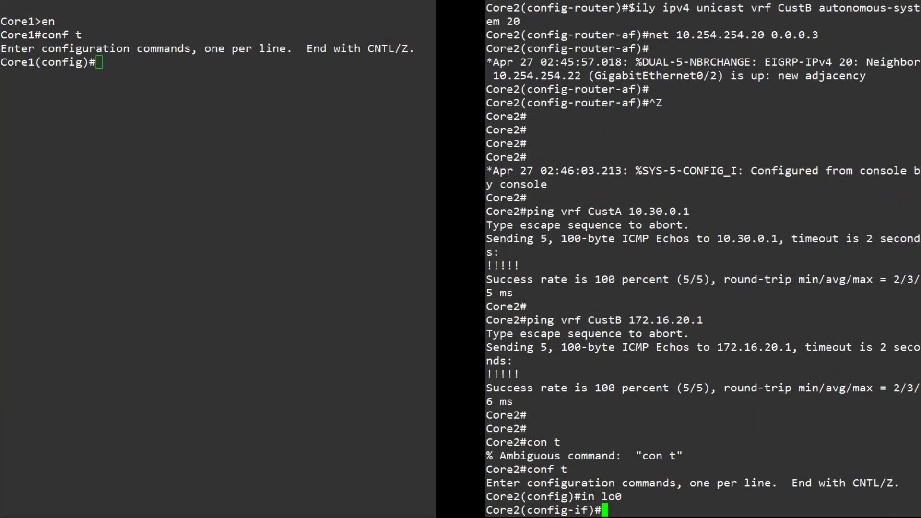
pyautogui.write('ip add ')
pyautogui.write('3.3.3')
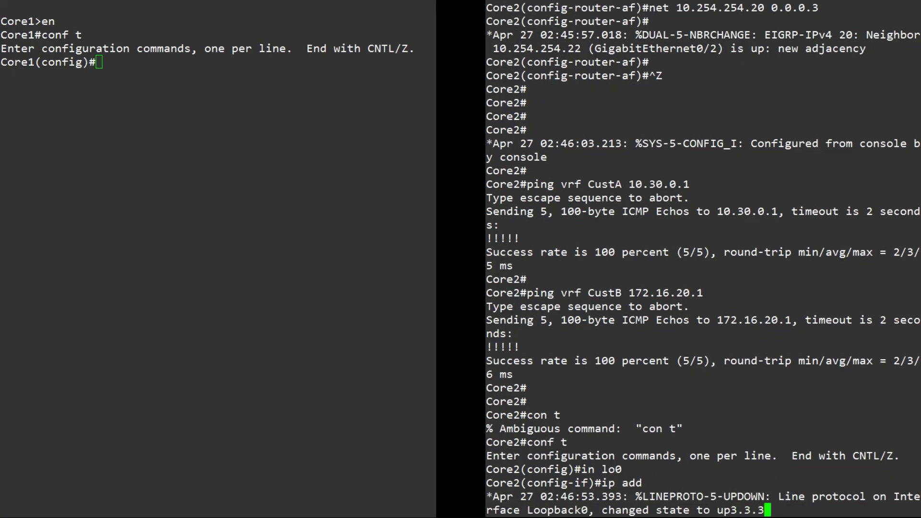
pyautogui.write('.3 255.255')
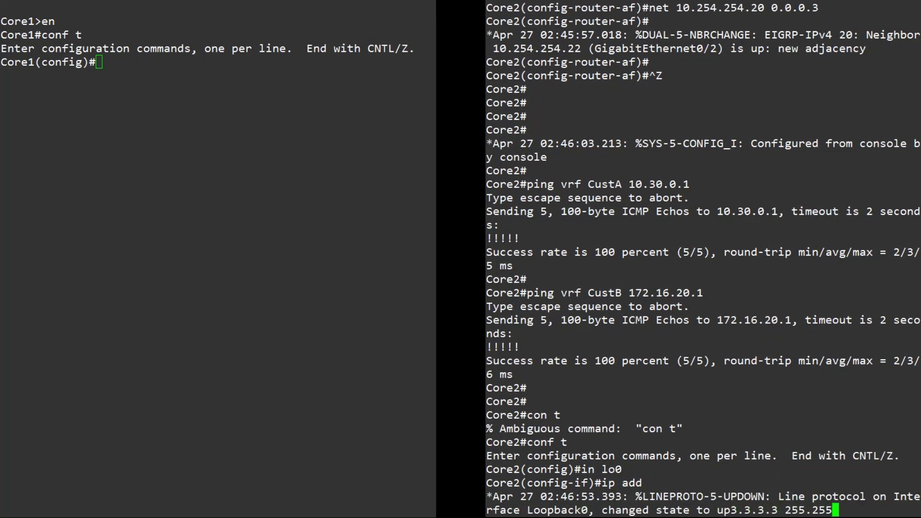
pyautogui.write('.255.255')
pyautogui.press('Return')
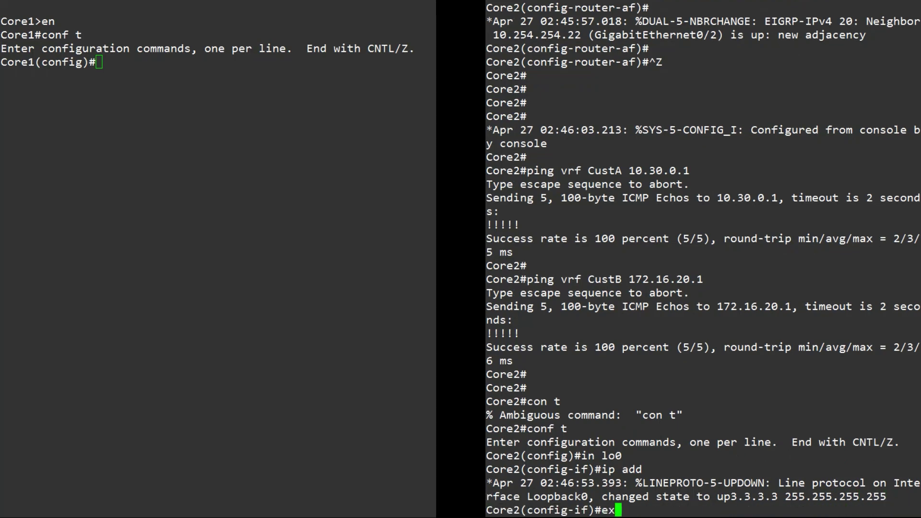
pyautogui.write('exit')
pyautogui.press('Return')
pyautogui.write('ip route 2')
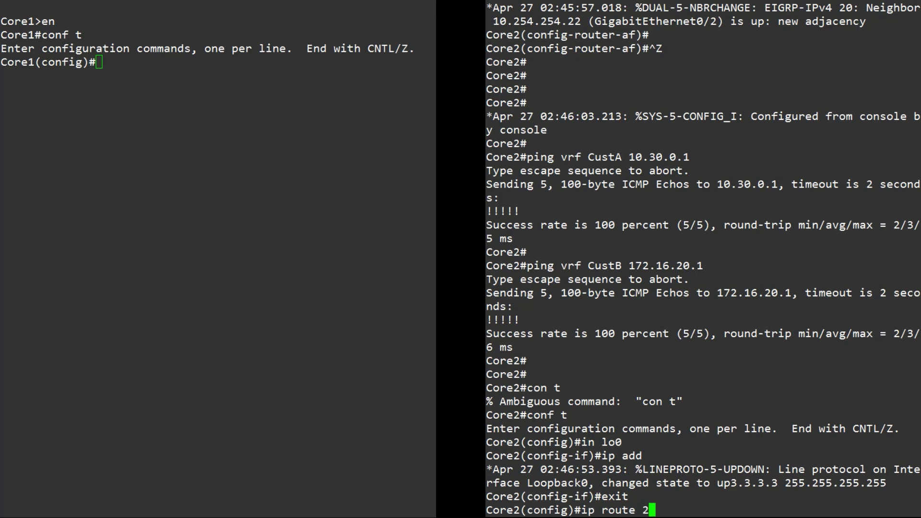
pyautogui.write('.2.2.2 255.255.255')
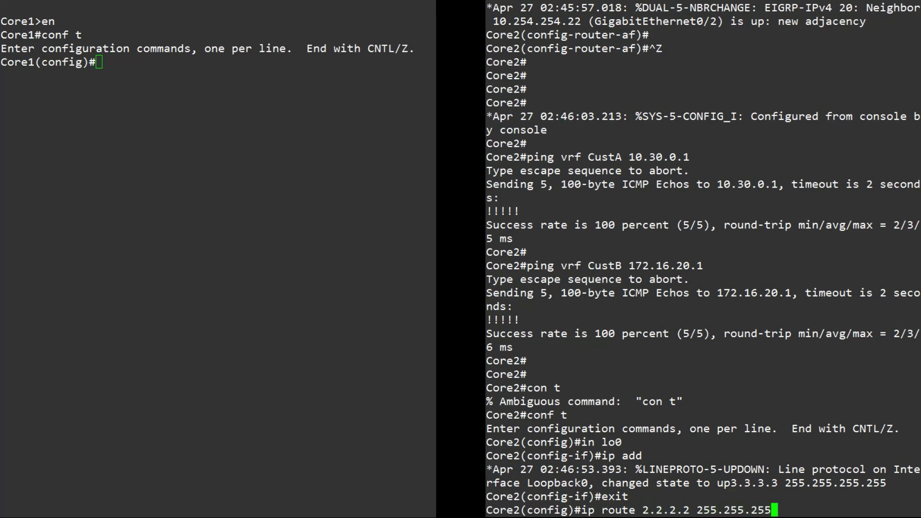
pyautogui.write('.255 10.254.254')
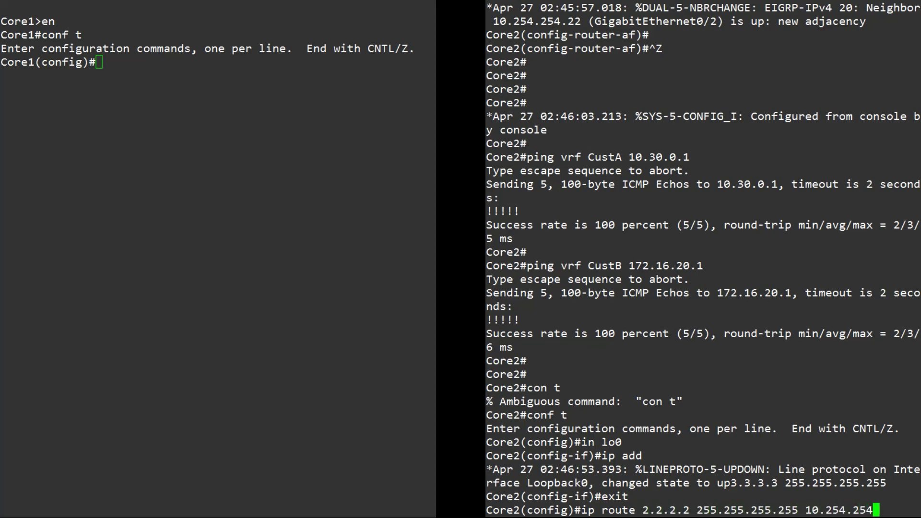
pyautogui.write('.13')
pyautogui.press('Return')
pyautogui.press('Return')
pyautogui.press('Return')
pyautogui.write('router ')
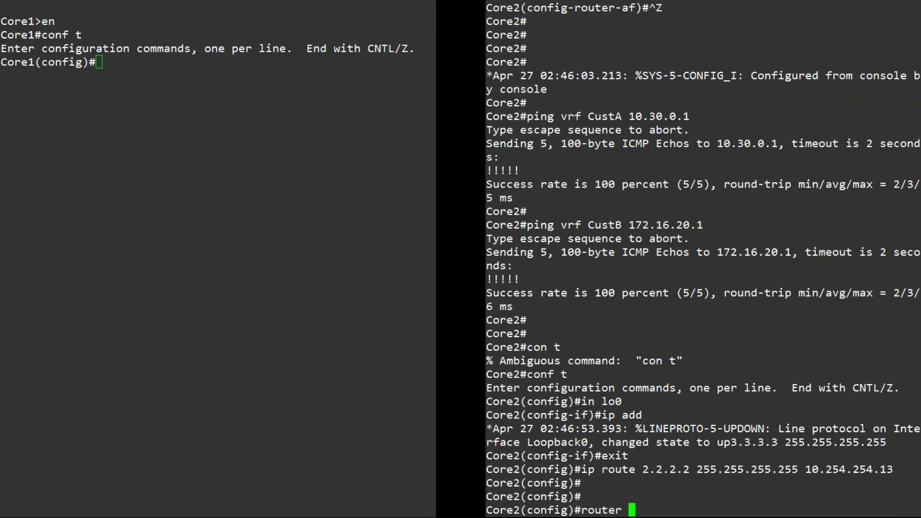
pyautogui.write('bgp 65000')
# - Under BGP 65000, peer with 2.2.2.2 as iBGP, sourced from loopback 0
pyautogui.press('Return')
pyautogui.write('nei')
pyautogui.press('Tab')
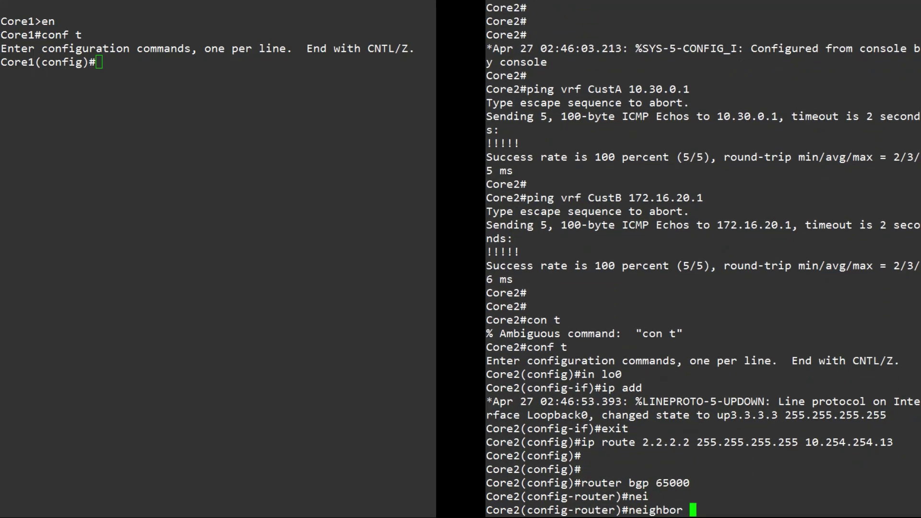
pyautogui.write('2.2.2.2 remote-as 6')
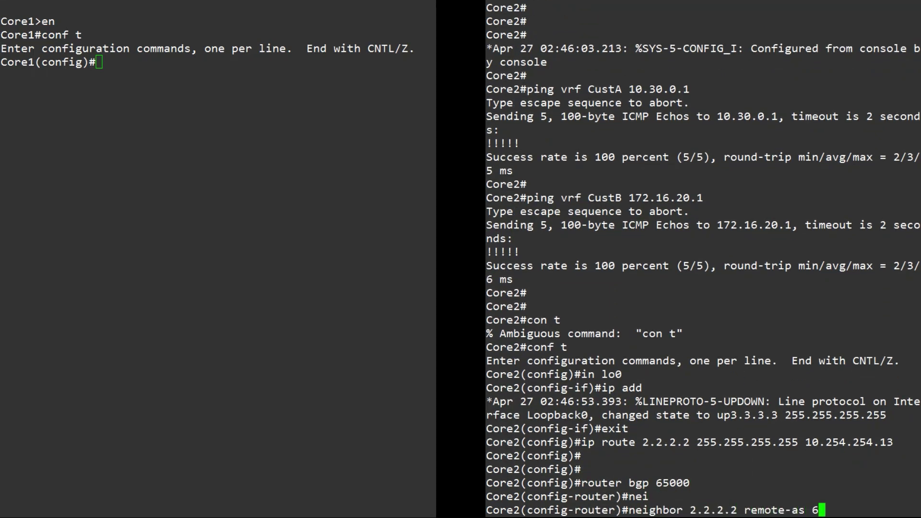
pyautogui.write('5000')
pyautogui.press('Return')
pyautogui.write('neighb')
pyautogui.press('Tab')
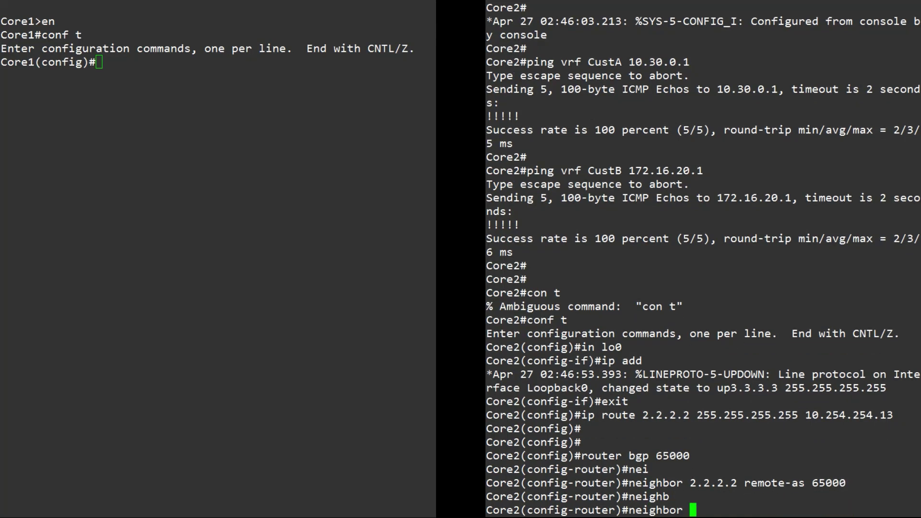
pyautogui.write('2.2.2.2 upd')
pyautogui.write('ate-source lo0')
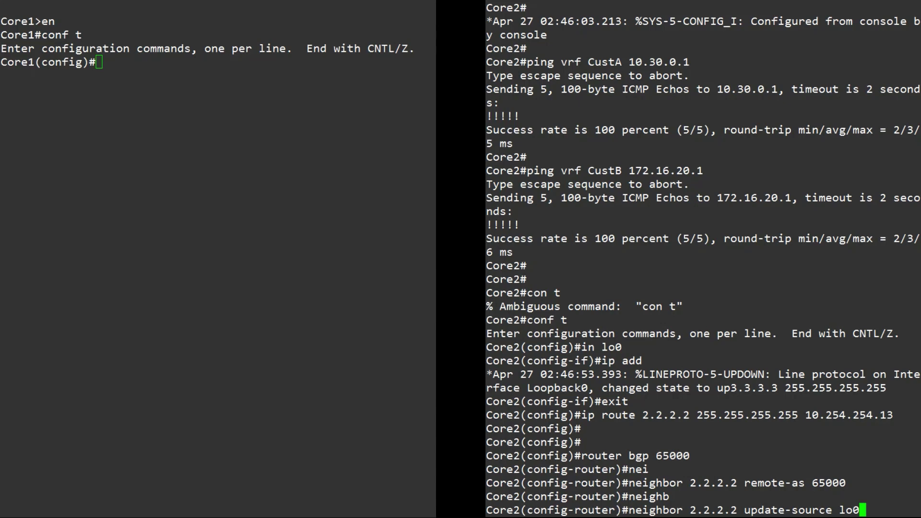
pyautogui.press('Return')
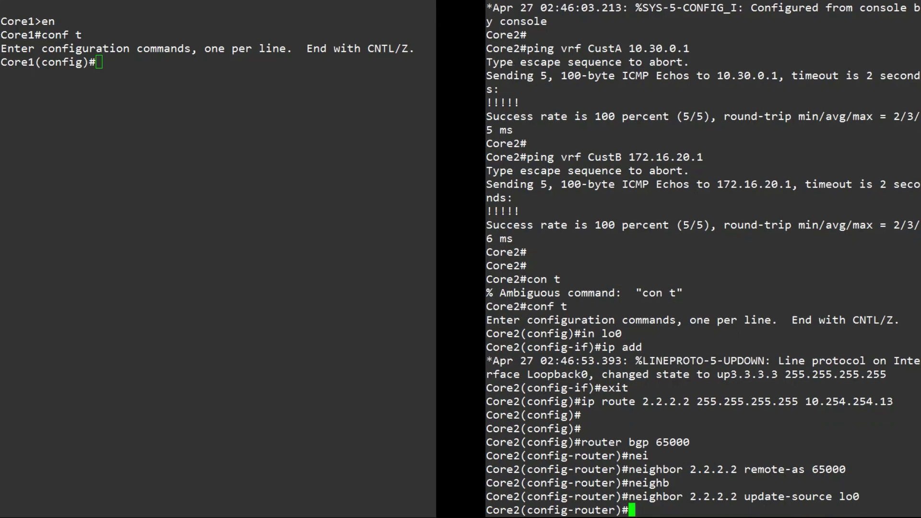
pyautogui.hotkey('alt', 'Tab')
pyautogui.write('ip route 3.3.3.3 ')
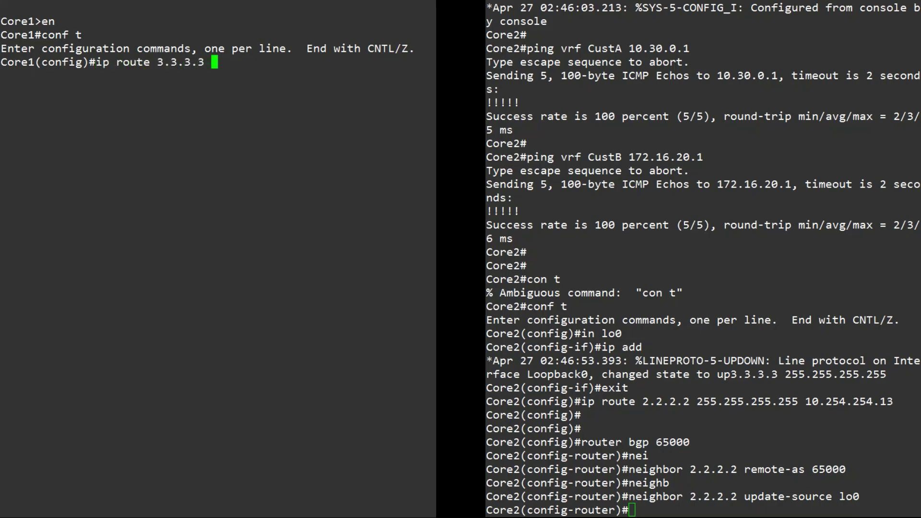
pyautogui.write('255.255.255.255')
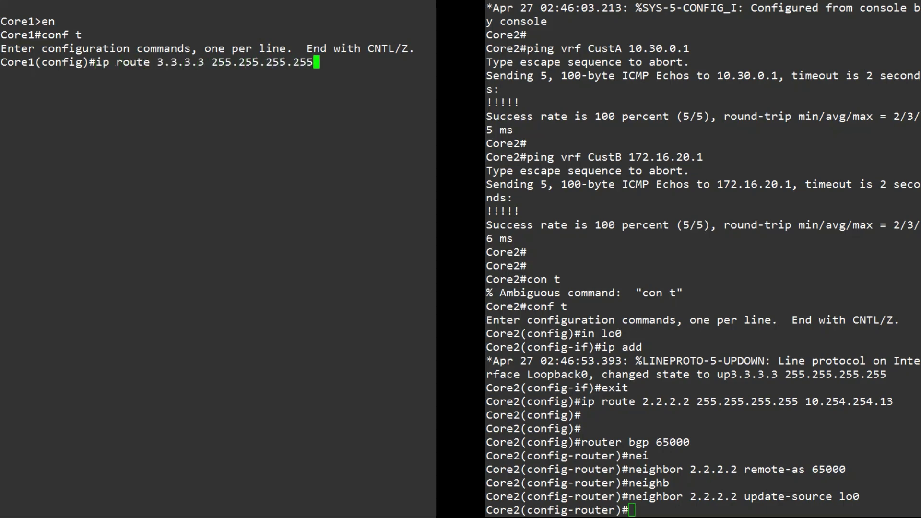
pyautogui.write(' 10.254.254.14')
# - On Core1, add a static route to 3.3.3.3 and try the 3.3.3.3 peering commands in BGP 65000
pyautogui.press('Return')
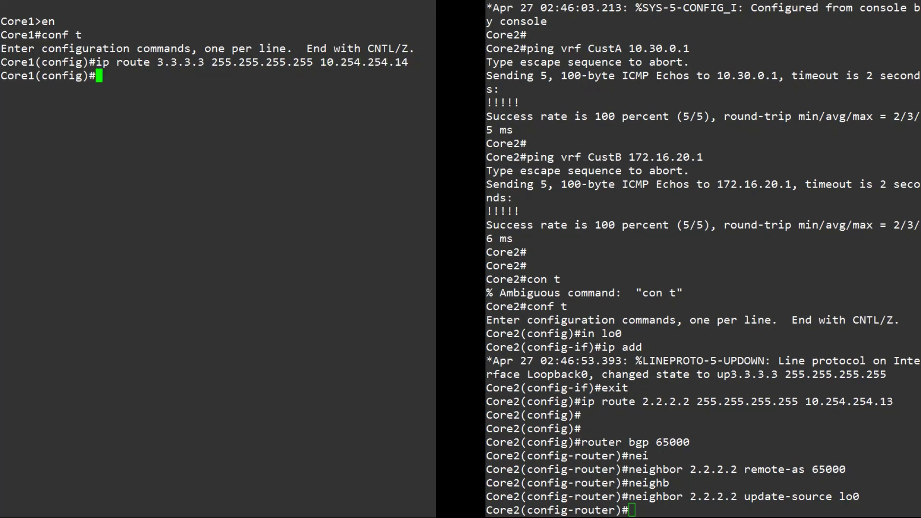
pyautogui.write('router bgp 650')
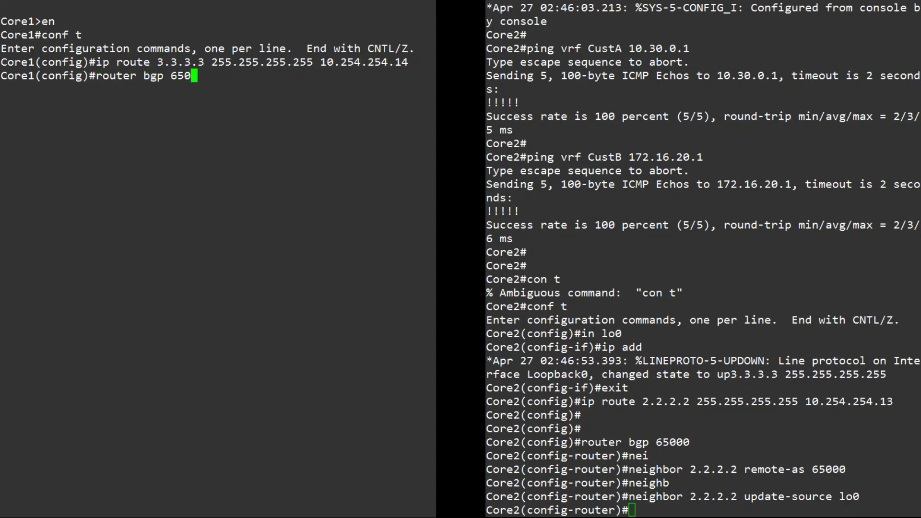
pyautogui.write('00')
pyautogui.press('Return')
pyautogui.write('neighbour 3.3.')
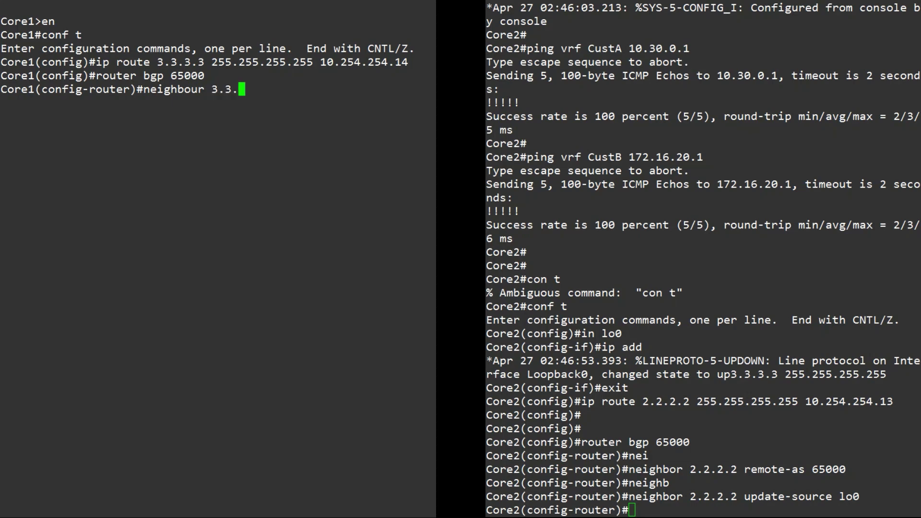
pyautogui.write('3.3 remote-as 65000')
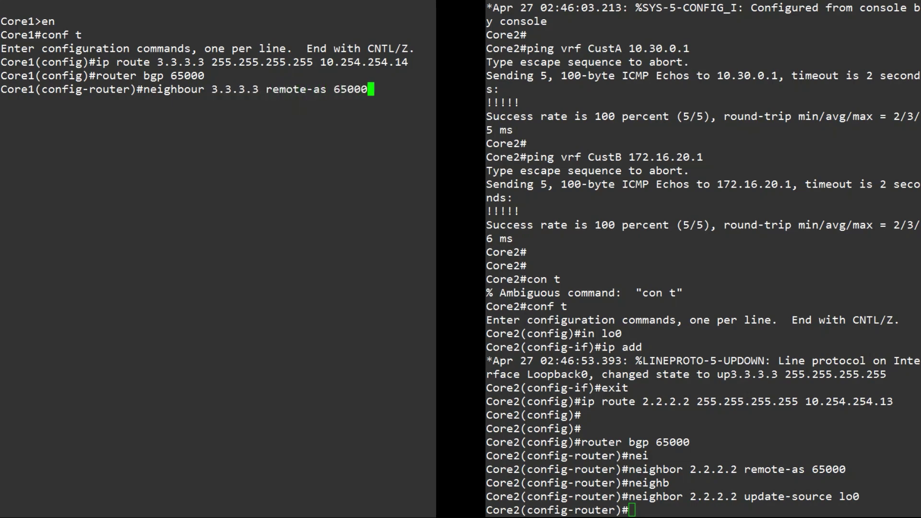
pyautogui.press('Return')
pyautogui.write('nei')
pyautogui.press('Tab')
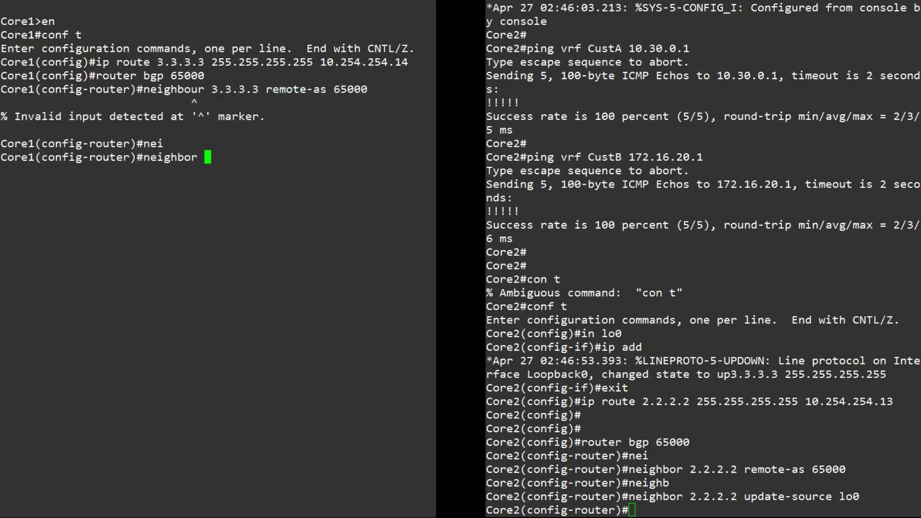
pyautogui.write('3.3.3.3 update-source')
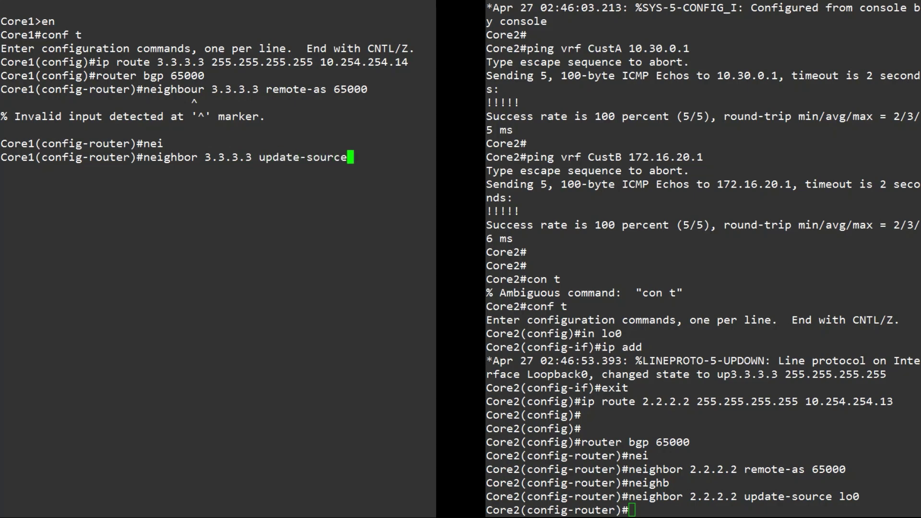
pyautogui.write(' lo0')
pyautogui.press('Return')
pyautogui.press('Return')
pyautogui.write('address')
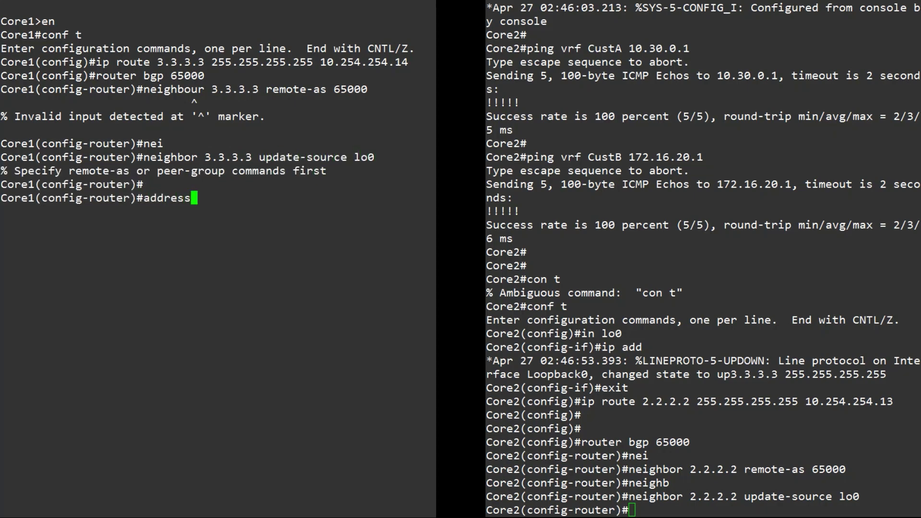
pyautogui.write('-family ipv4 vrf CustB')
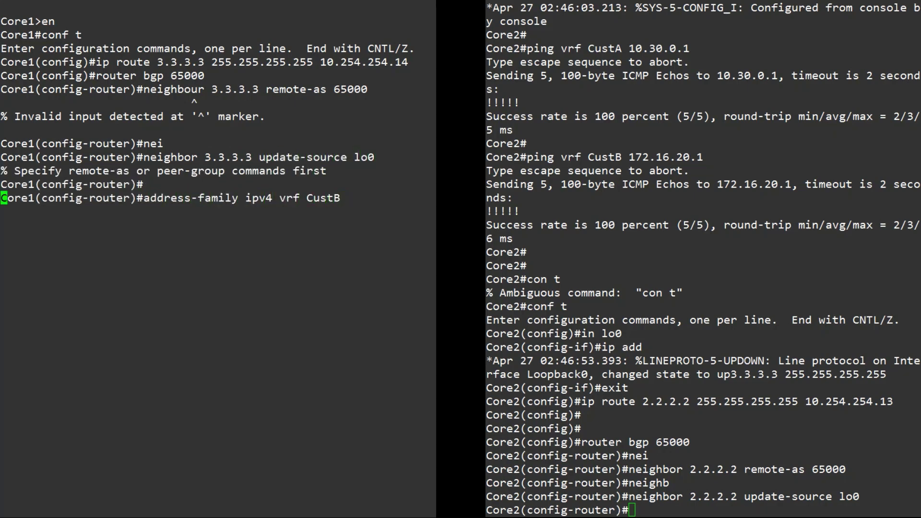
# - Remove the 10.10.0.0/24, 172.16.10.0/24 and 10.254.254.4/30 networks from BGP VRF CustB
pyautogui.press('Return')
pyautogui.write('no net 10.10.0.0 mask ')
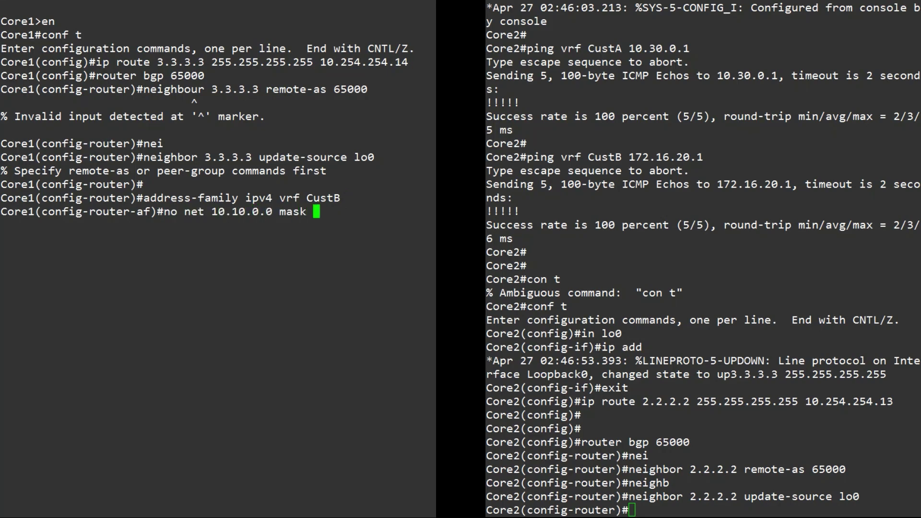
pyautogui.write('255.255.255.0')
pyautogui.press('Return')
pyautogui.write('no ')
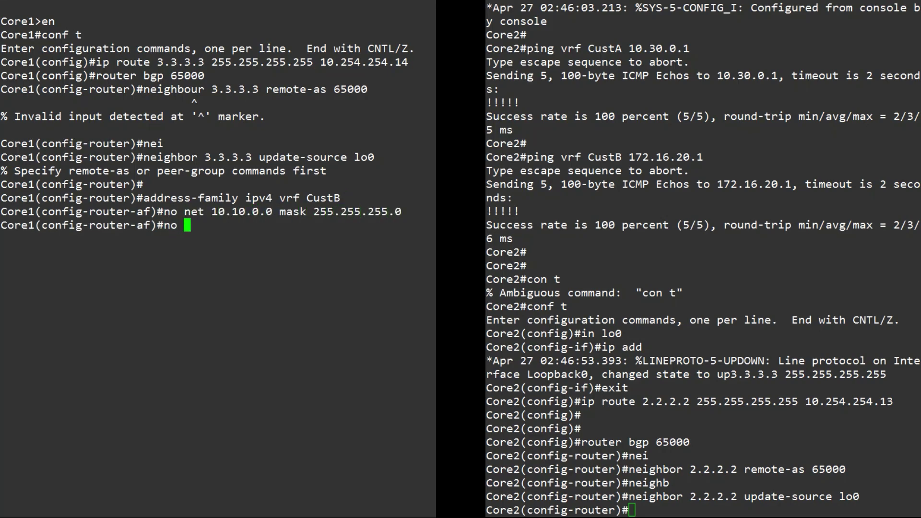
pyautogui.write('net 172.16.10.0 mask 255.255.255.0')
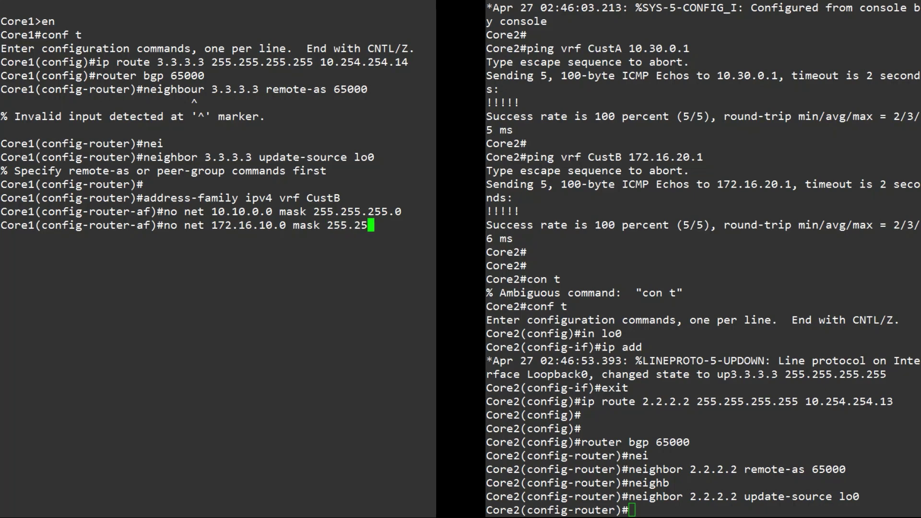
pyautogui.press('Return')
pyautogui.write('no net 10.254.')
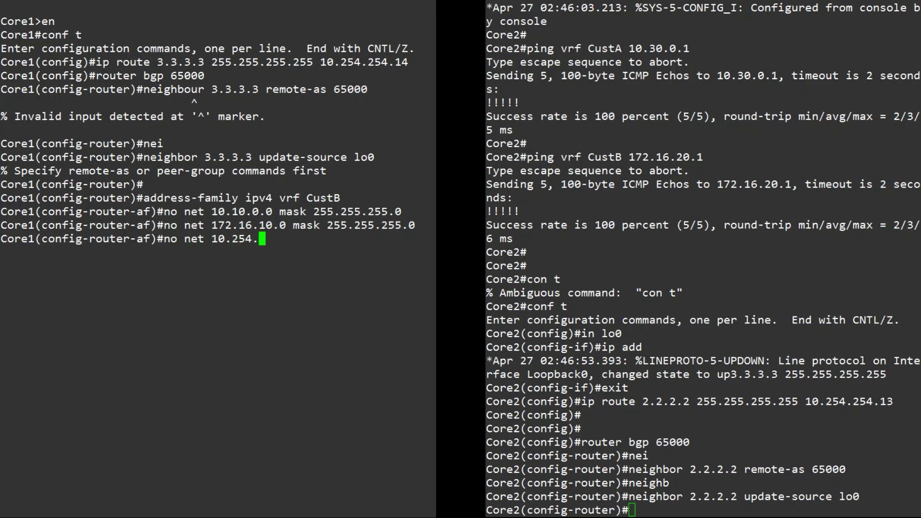
pyautogui.write('254.4 mask 255.255.255.252')
pyautogui.press('Return')
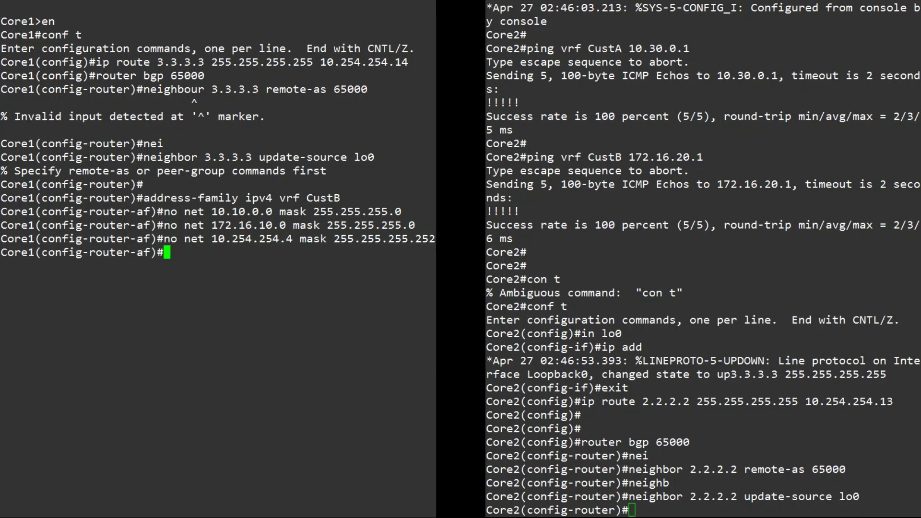
pyautogui.hotkey('ctrl', 'z')
# - Check BGP summaries on both cores, ping 2.2.2.2 and 3.3.3.3, and review Core1's BGP config
pyautogui.press('Return')
pyautogui.press('Return')
pyautogui.write('s')
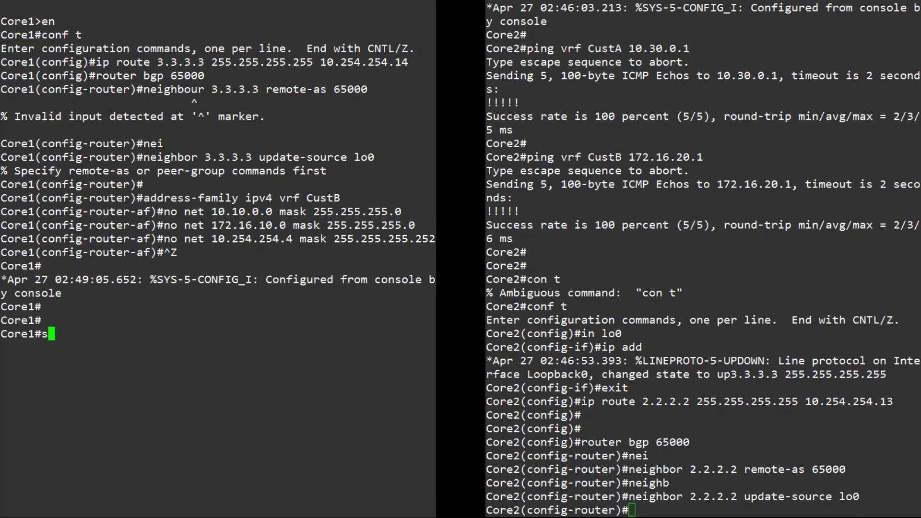
pyautogui.write('how ip bgp summary')
pyautogui.press('Return')
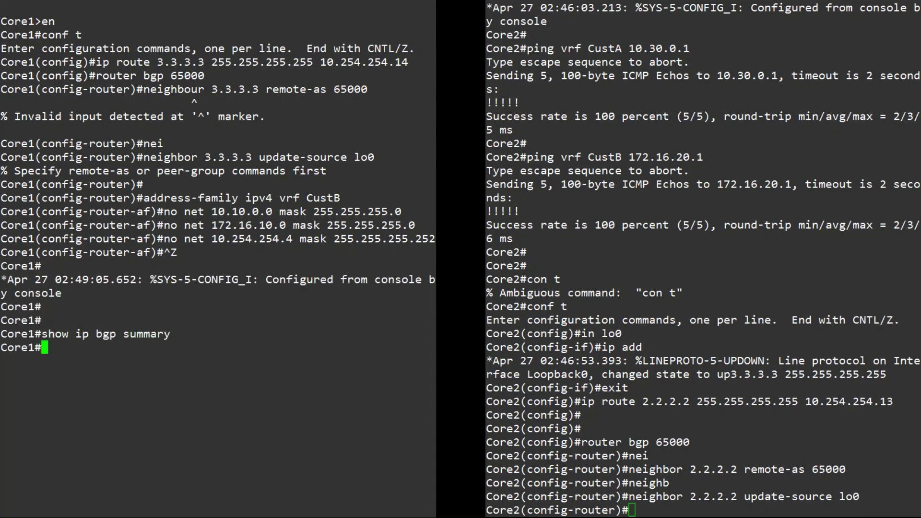
pyautogui.hotkey('ctrl', 'z')
pyautogui.press('Return')
pyautogui.press('Return')
pyautogui.press('Return')
pyautogui.press('Return')
pyautogui.press('Return')
pyautogui.press('Return')
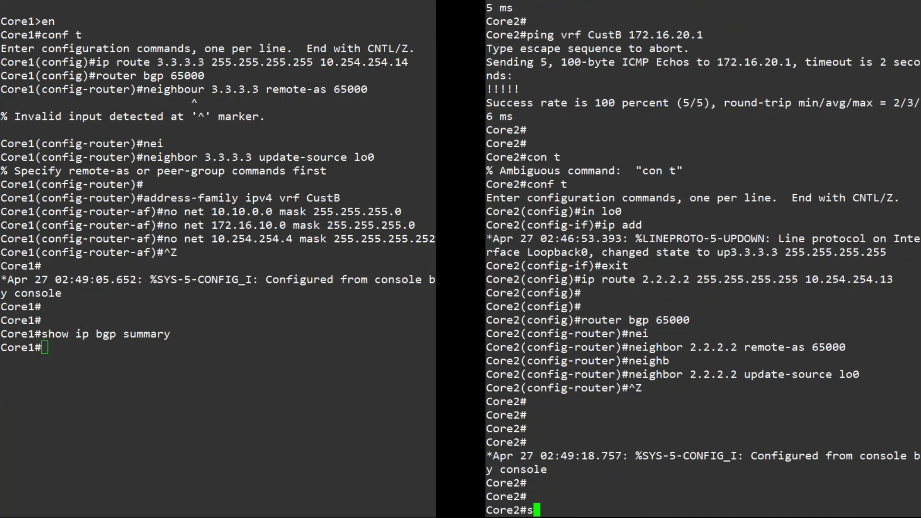
pyautogui.write('show ip bgp summary')
pyautogui.press('Return')
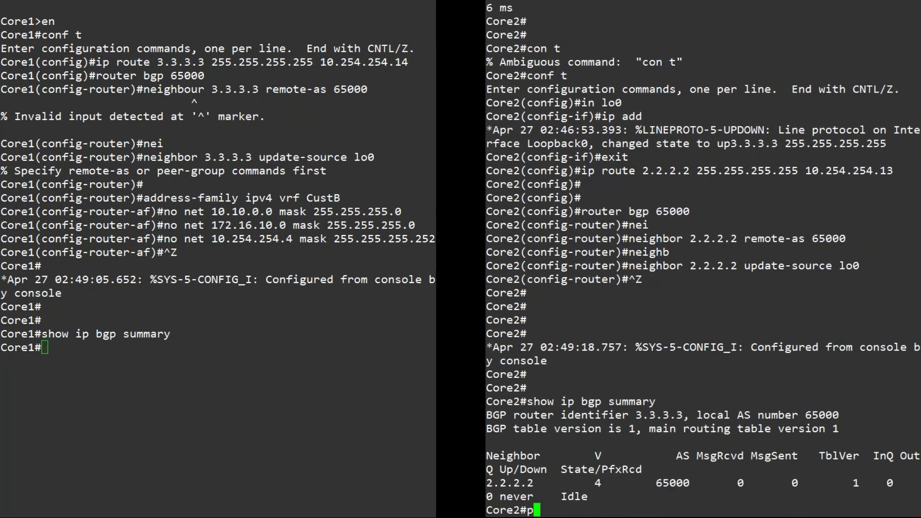
pyautogui.write('ping 2.2.2.2')
pyautogui.press('Return')
pyautogui.write('ping 3.3.3.3')
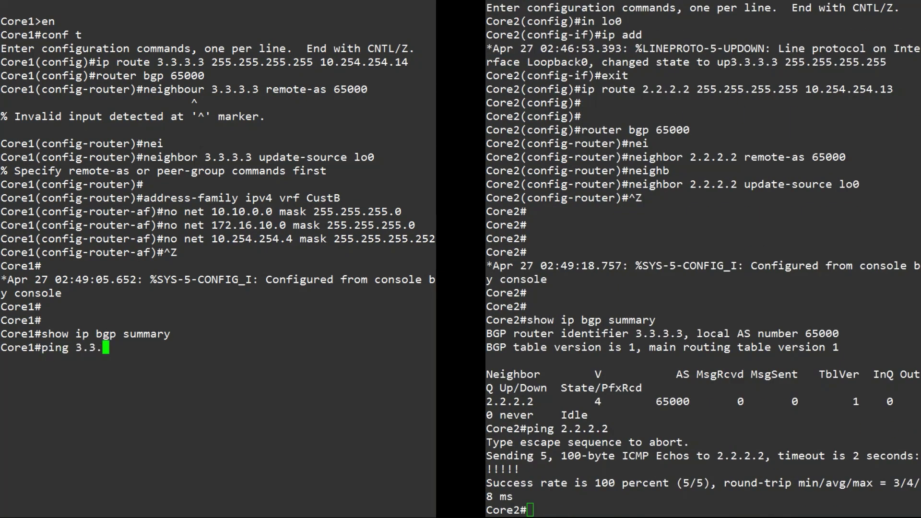
pyautogui.press('Return')
pyautogui.write('p')
pyautogui.press('BackSpace')
pyautogui.press('Up')
pyautogui.press('Up')
pyautogui.press('Return')
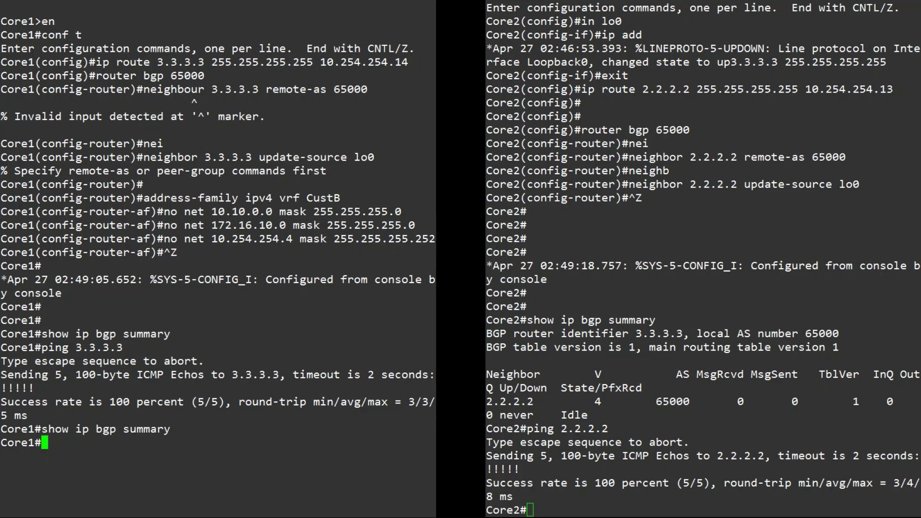
pyautogui.write('show run | sec ')
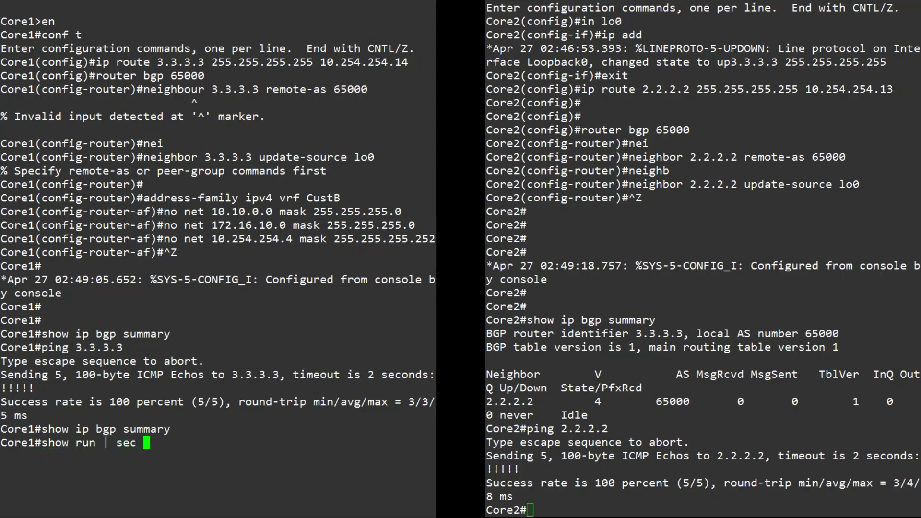
pyautogui.write('bgp')
pyautogui.press('Return')
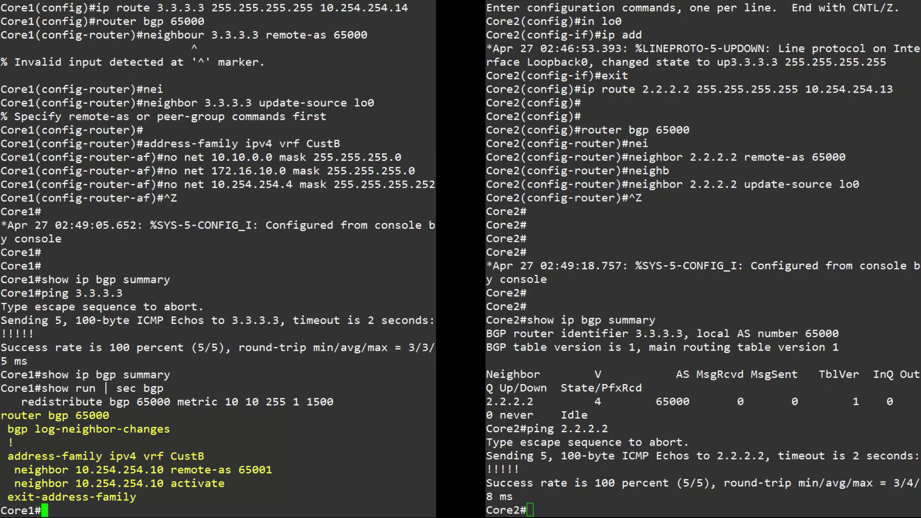
pyautogui.write('conf t')
# - On Core1, add iBGP neighbor 3.3.3.3 in AS 65000, sourced from loopback 0
pyautogui.press('Return')
pyautogui.write('router bgp 65000')
pyautogui.press('Return')
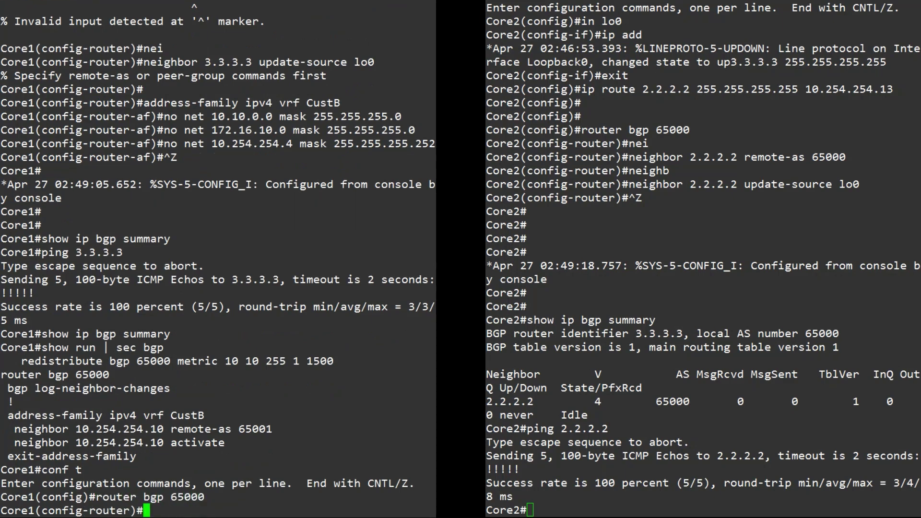
pyautogui.write('neig')
pyautogui.press('Tab')
pyautogui.write('3.3.3.3 remote')
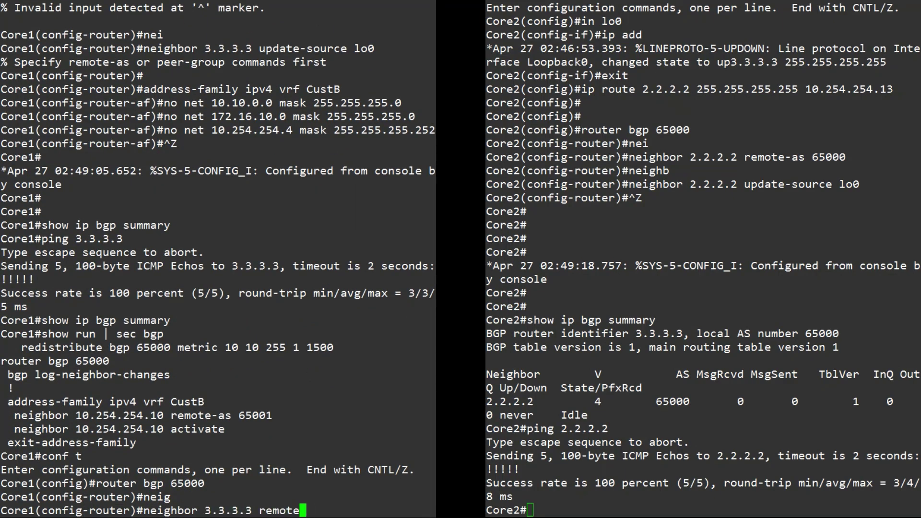
pyautogui.write('-as 65000')
pyautogui.press('Return')
pyautogui.press('Up')
pyautogui.press('BackSpace')
pyautogui.press('BackSpace')
pyautogui.press('BackSpace')
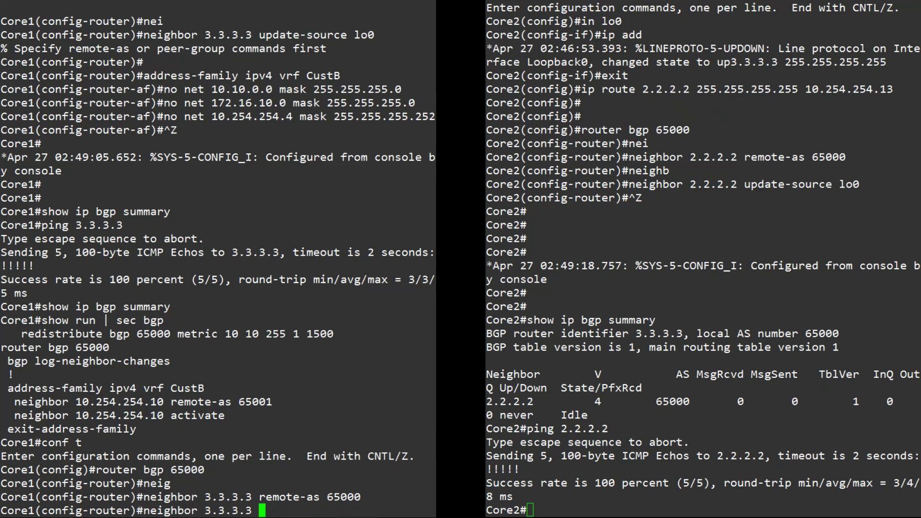
pyautogui.write('upda')
pyautogui.press('Tab')
pyautogui.write('lo0')
pyautogui.press('Return')
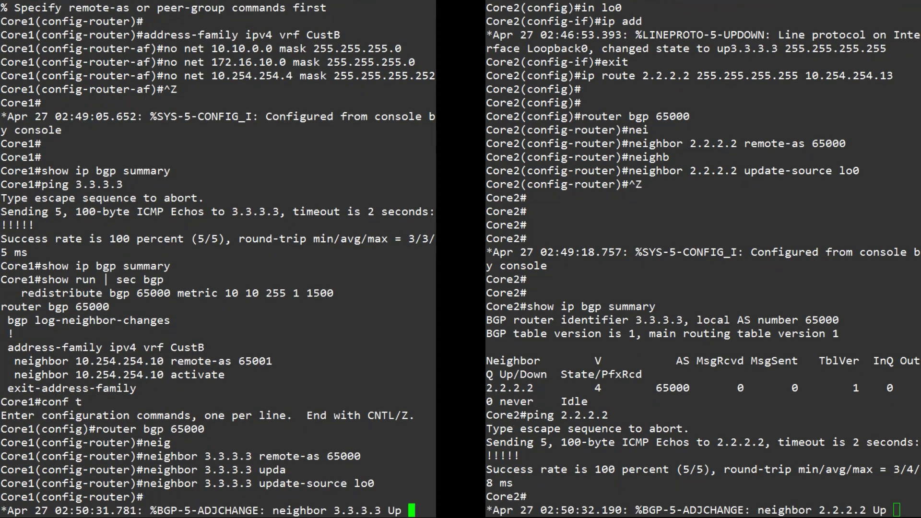
# - Confirm the 3.3.3.3 session in Core1's BGP summary
pyautogui.hotkey('ctrl', 'z')
pyautogui.press('Up')
pyautogui.press('Up')
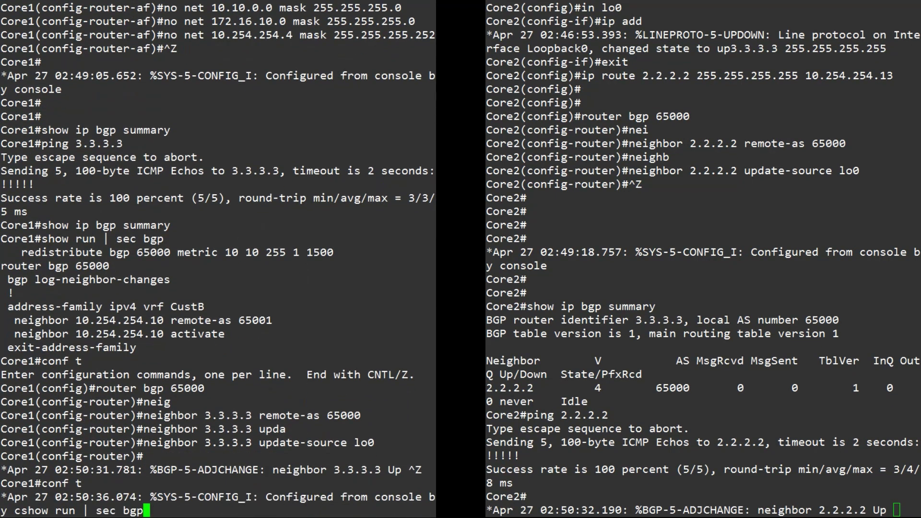
pyautogui.press('Up')
pyautogui.press('Return')
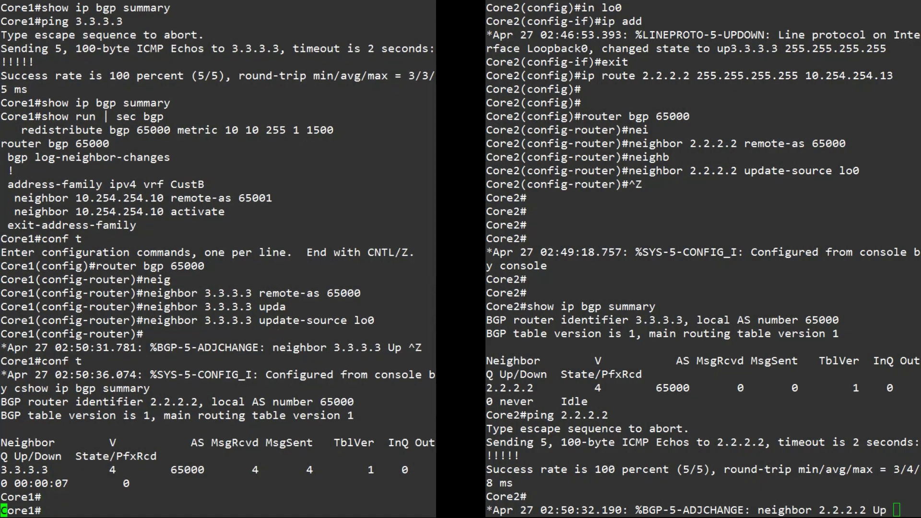
pyautogui.write('onf t')
# - Enter global configuration mode on Core1
pyautogui.press('Return')
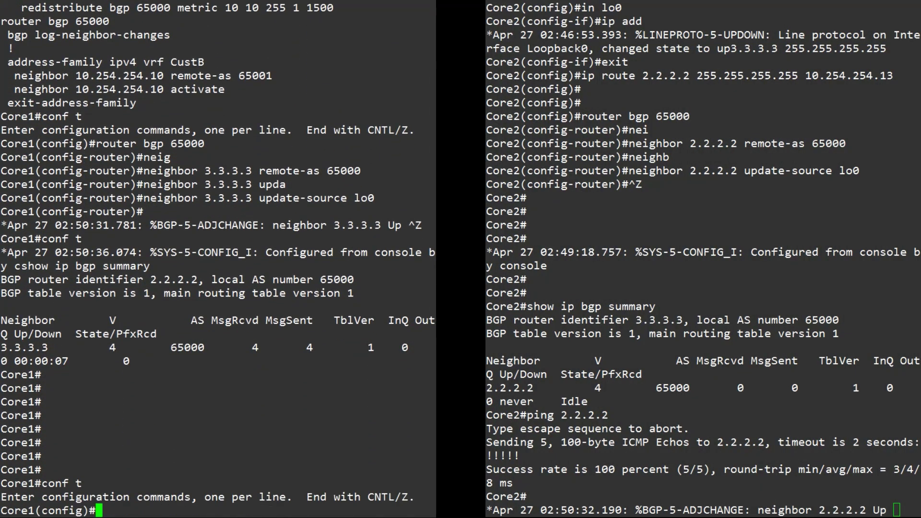
pyautogui.write('vrf definition CustA')
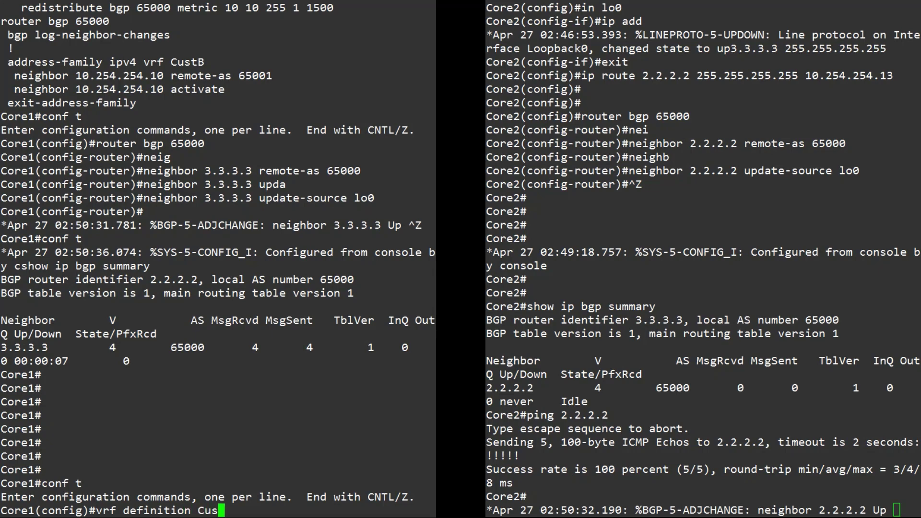
# - Give VRF CustA route distinguisher 65000:10 on Core1 and Core2
pyautogui.press('Return')
pyautogui.write('rd 65000:10')
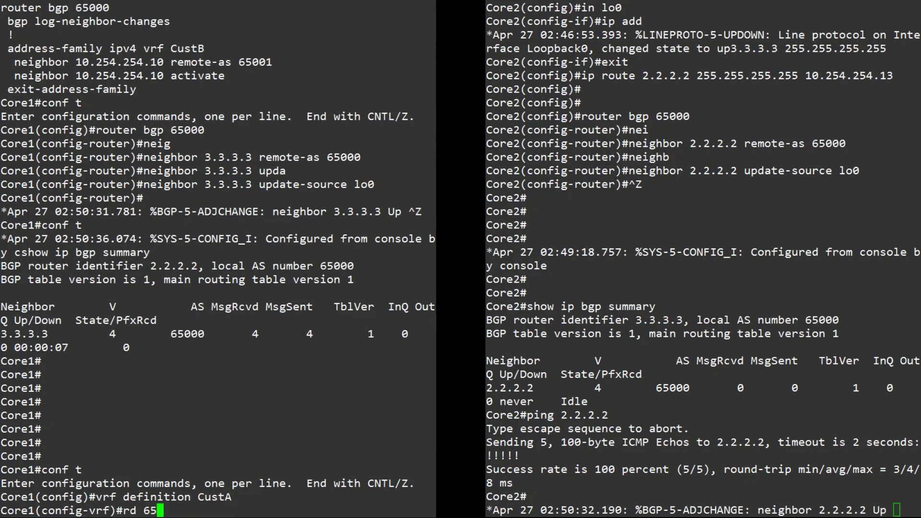
pyautogui.press('Return')
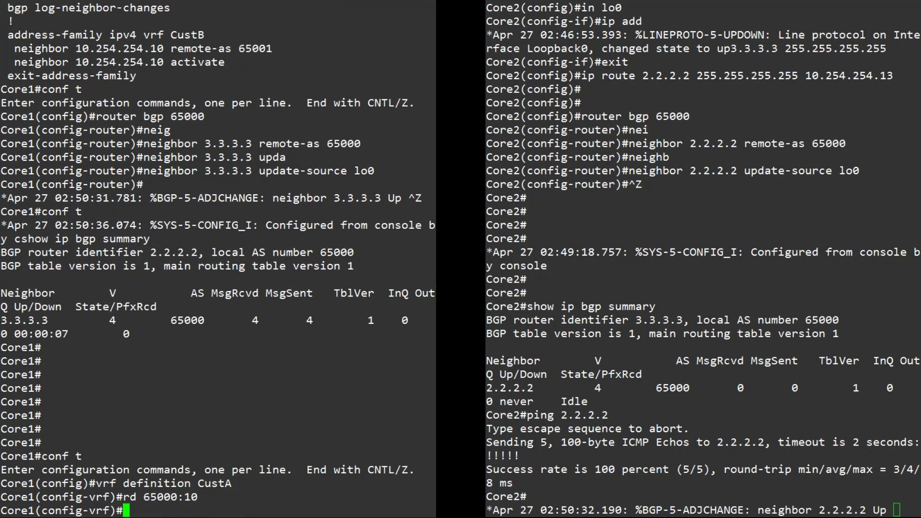
pyautogui.press('Return')
pyautogui.press('Return')
pyautogui.press('Return')
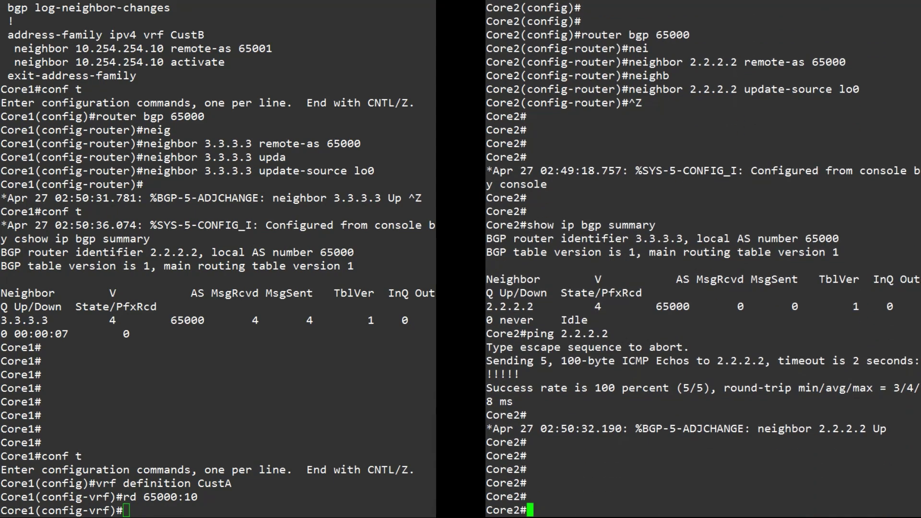
pyautogui.press('Return')
pyautogui.press('Return')
pyautogui.write('conf t')
pyautogui.press('Return')
pyautogui.write('vrf definitio')
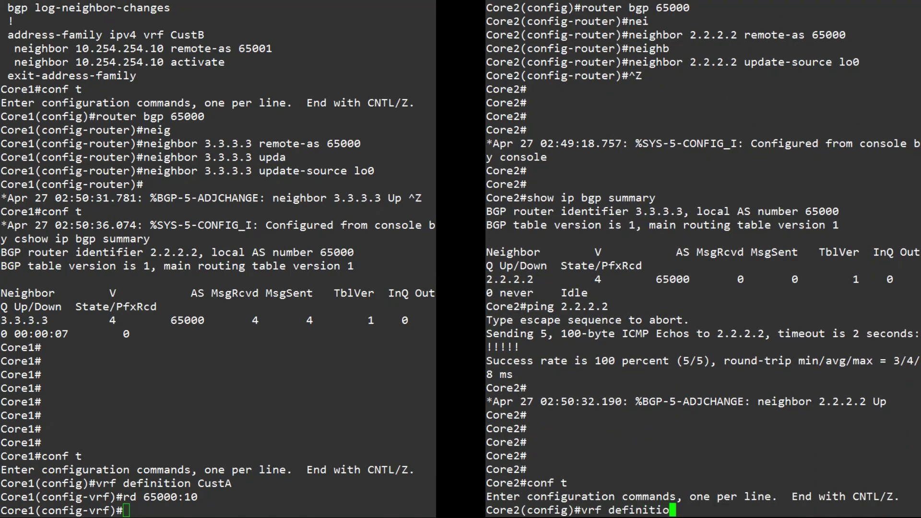
pyautogui.write('n CustA')
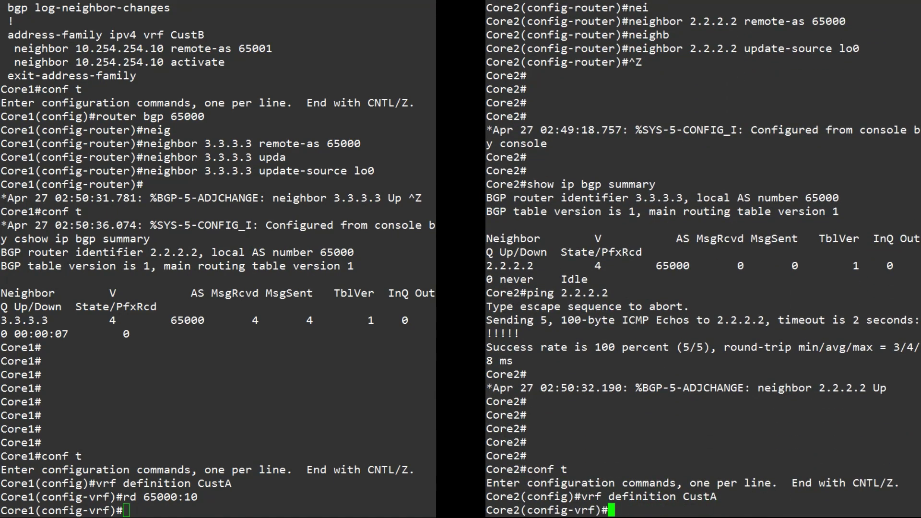
pyautogui.write('rd 65000:10')
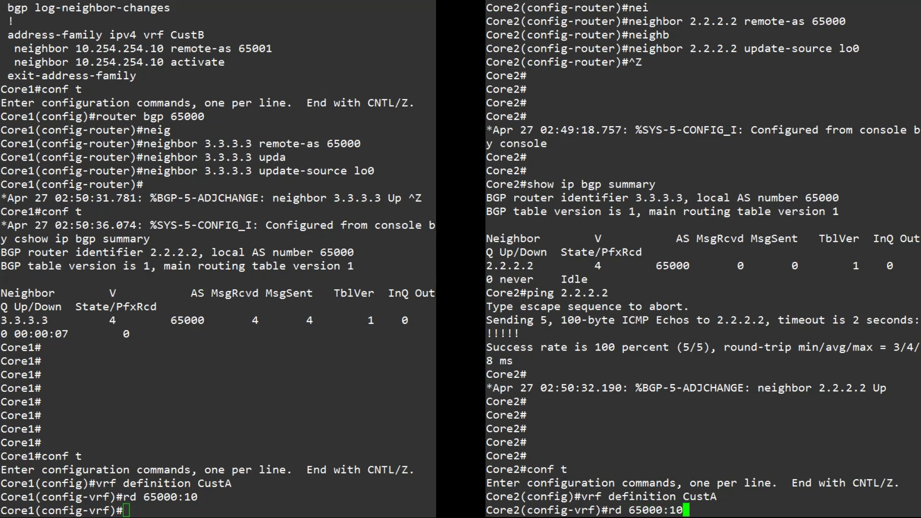
pyautogui.press('Return')
# - On Core2, give VRF CustB route distinguisher 65000:20
pyautogui.press('Return')
pyautogui.write('vrf definition CustB')
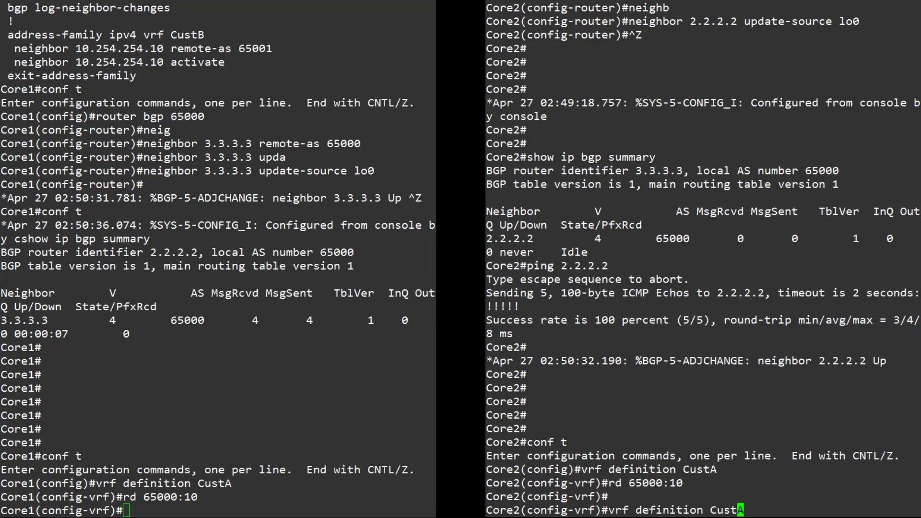
pyautogui.press('Return')
pyautogui.write('rd 65000:20')
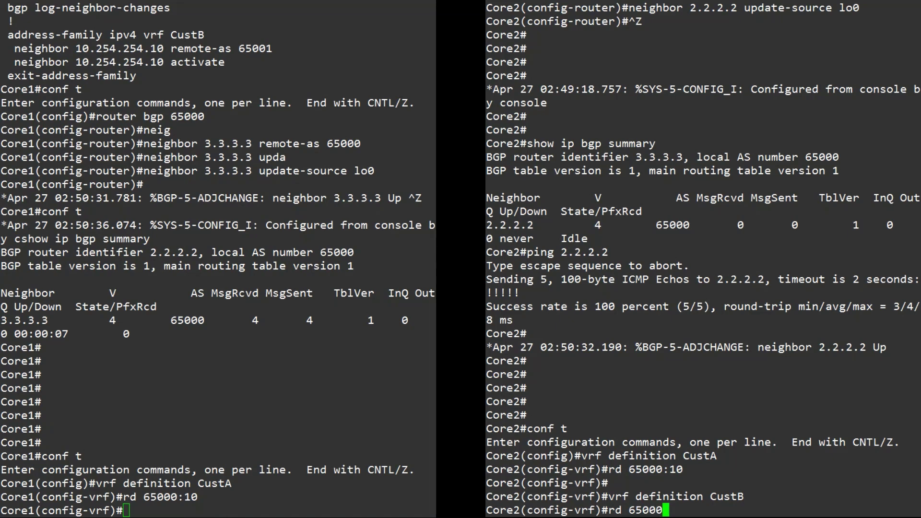
pyautogui.press('Return')
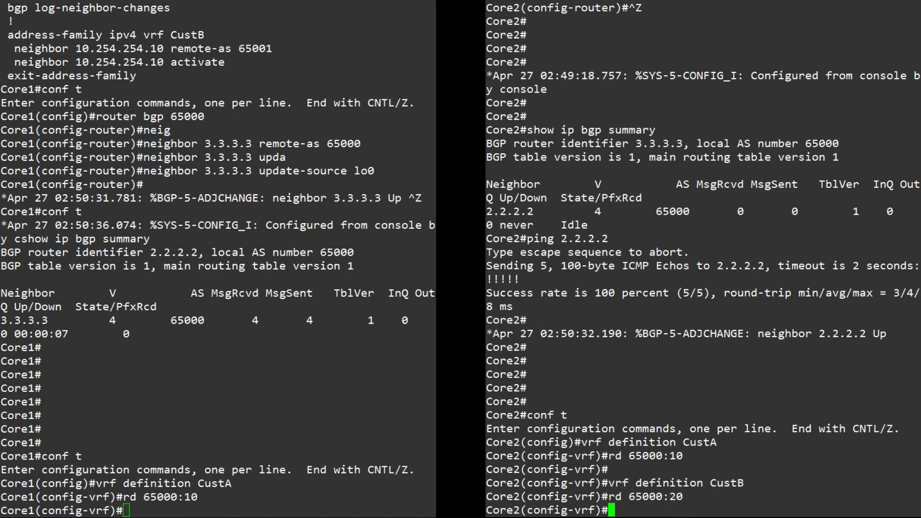
pyautogui.hotkey('ctrl', 'z')
pyautogui.press('Return')
pyautogui.press('Return')
pyautogui.press('Return')
pyautogui.press('Return')
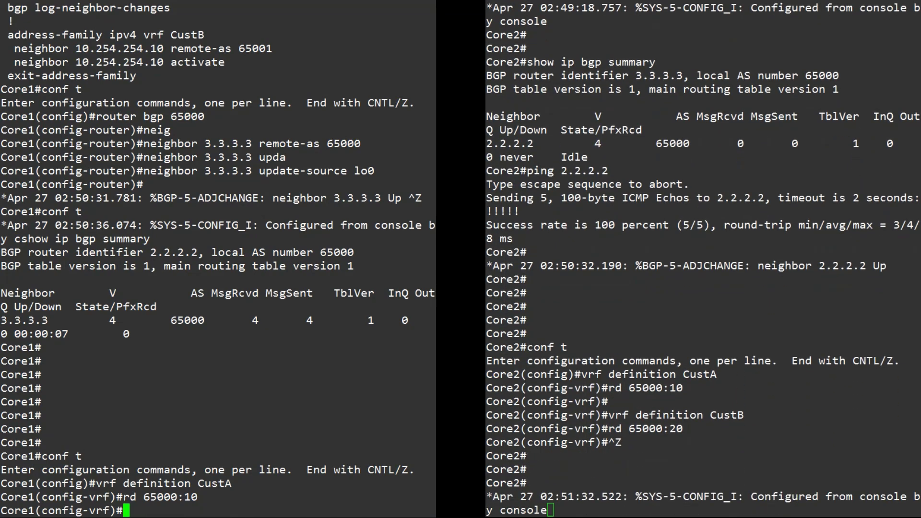
pyautogui.write('z')
pyautogui.press('Return')
pyautogui.press('Return')
pyautogui.press('Return')
pyautogui.write('show ip')
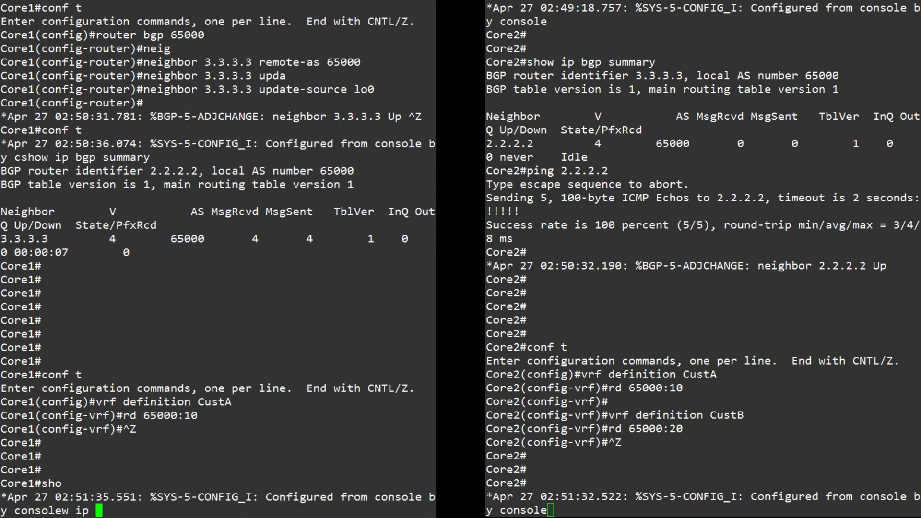
# - List the VRFs defined on Core1 and Core2 with show ip vrf
pyautogui.hotkey('ctrl', 'r')
pyautogui.write('vrf')
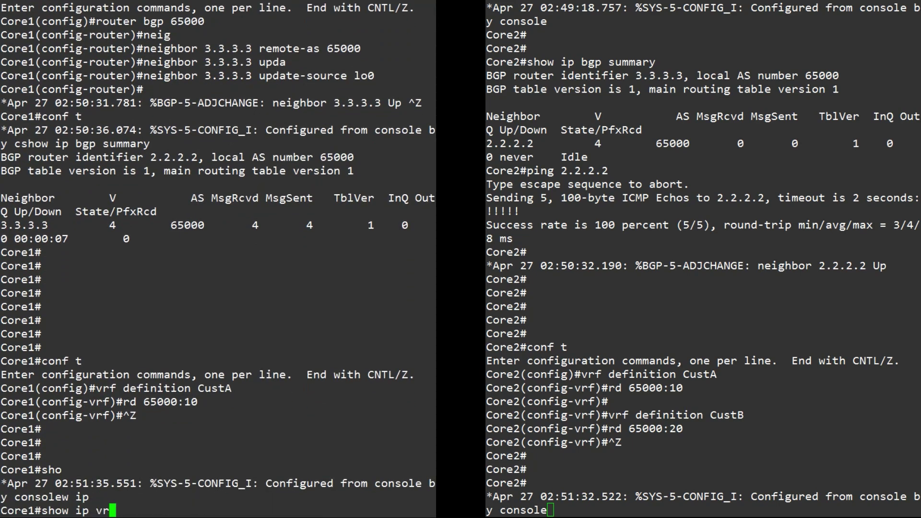
pyautogui.press('Return')
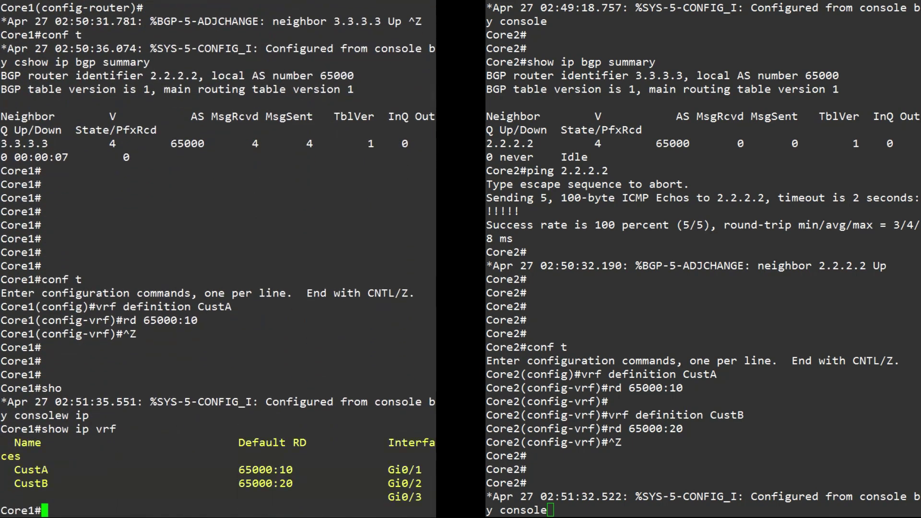
pyautogui.press('Return')
pyautogui.press('Return')
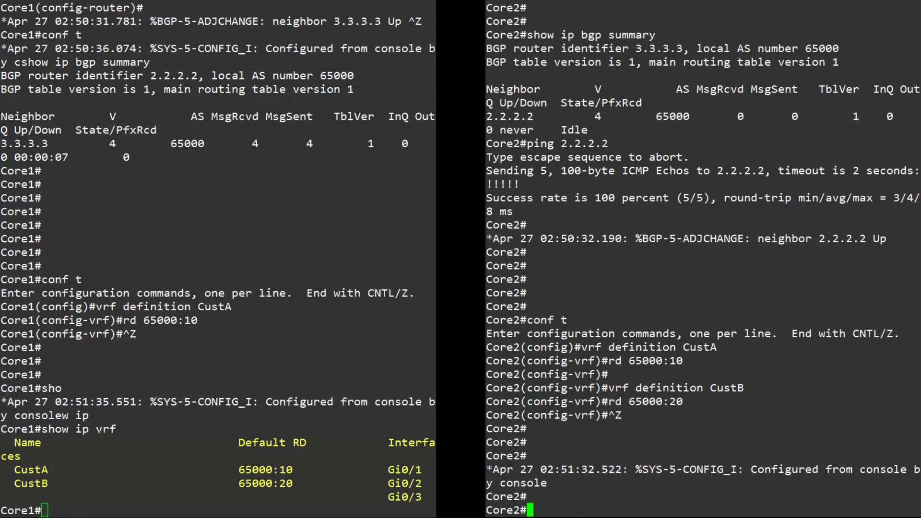
pyautogui.write('show ip vrf')
pyautogui.press('Return')
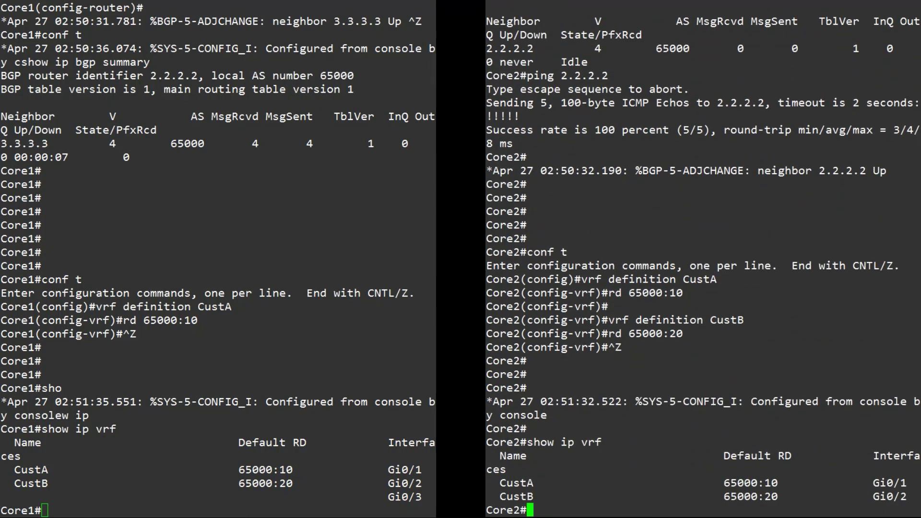
# - Show all VPNv4 BGP routes on both cores, then Core1's detailed VPNv4 entries
pyautogui.click(216, 288)
pyautogui.write('show bgp ')
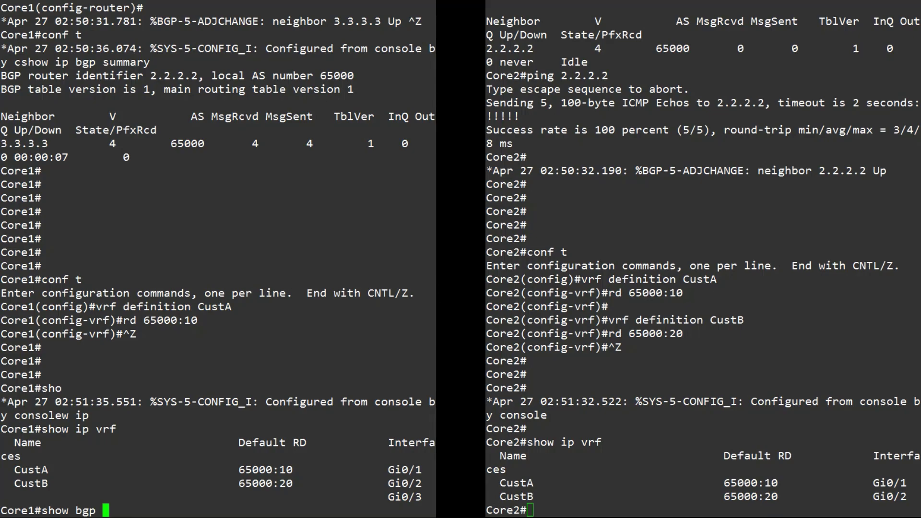
pyautogui.write('vpnv4 unicast a')
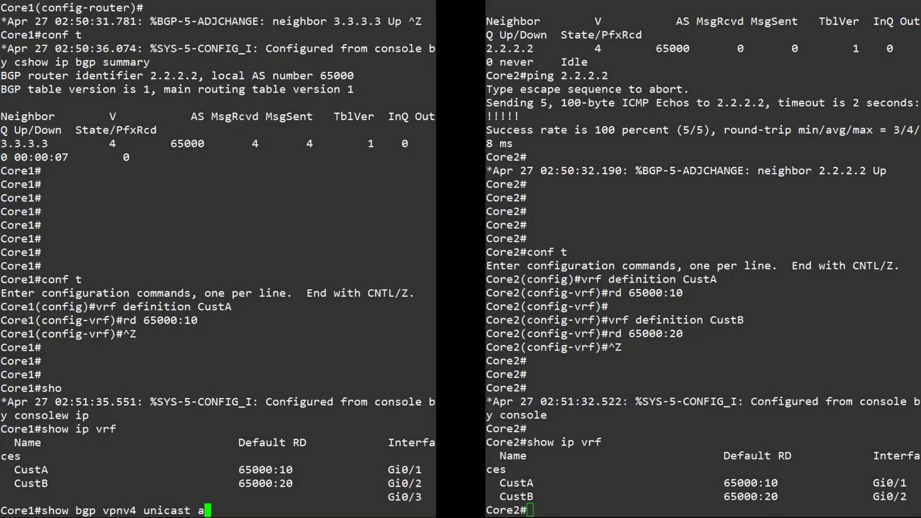
pyautogui.write('ll')
pyautogui.press('Return')
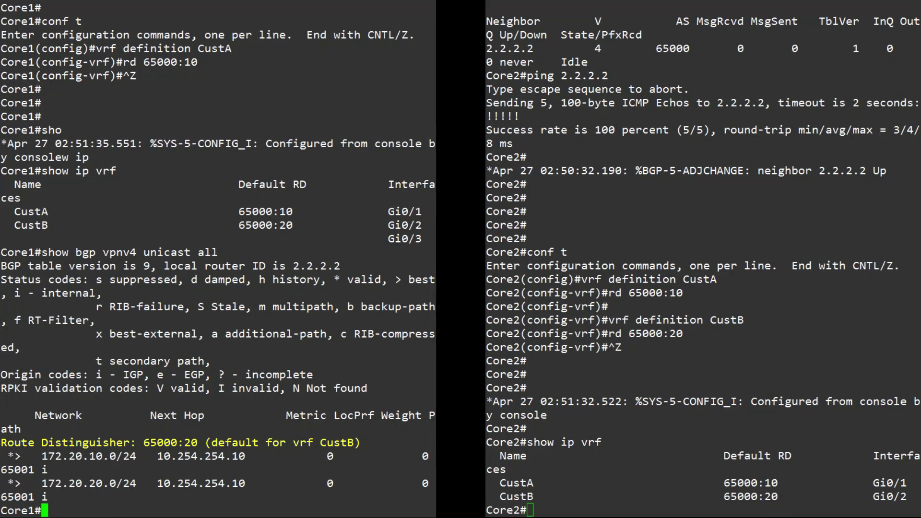
pyautogui.hotkey('alt', 'Tab')
pyautogui.write('sh')
pyautogui.write('ow bgp vpnv4 un')
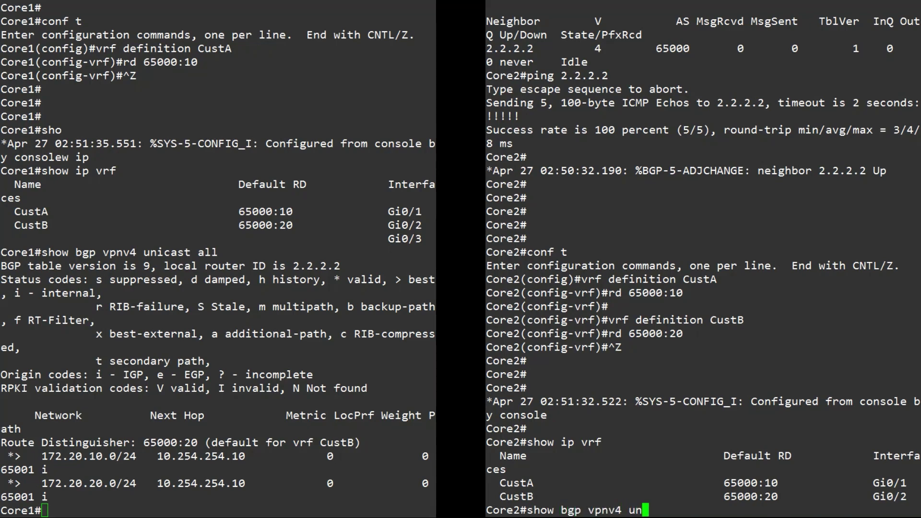
pyautogui.write('icast all')
pyautogui.press('Return')
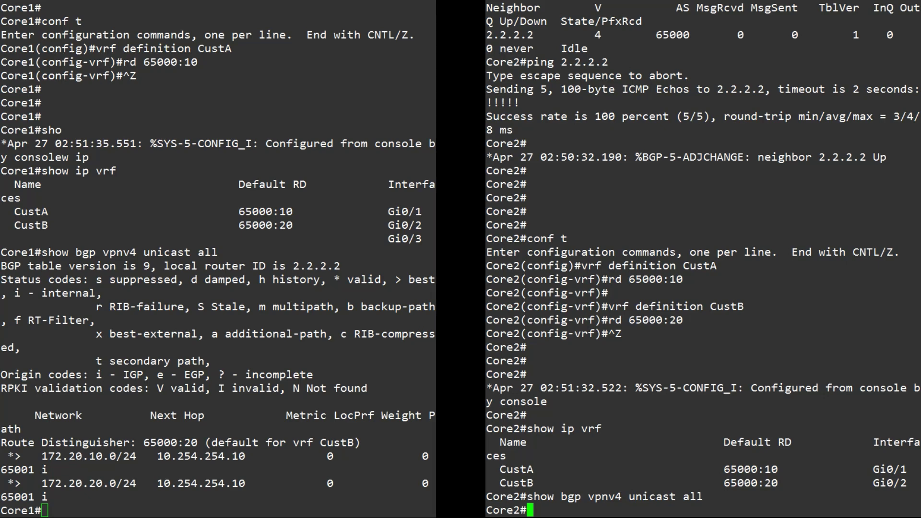
pyautogui.hotkey('alt', 'Left')
pyautogui.press('Up')
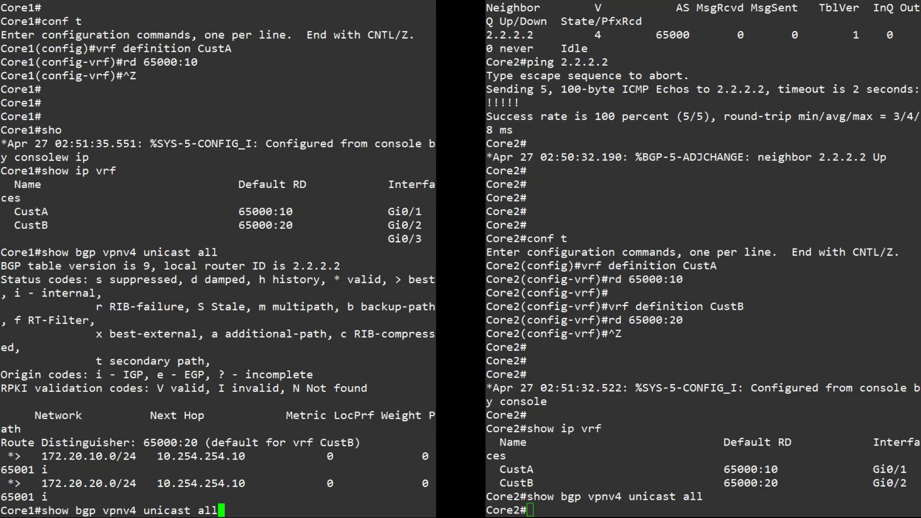
pyautogui.write('detail')
pyautogui.press('Return')
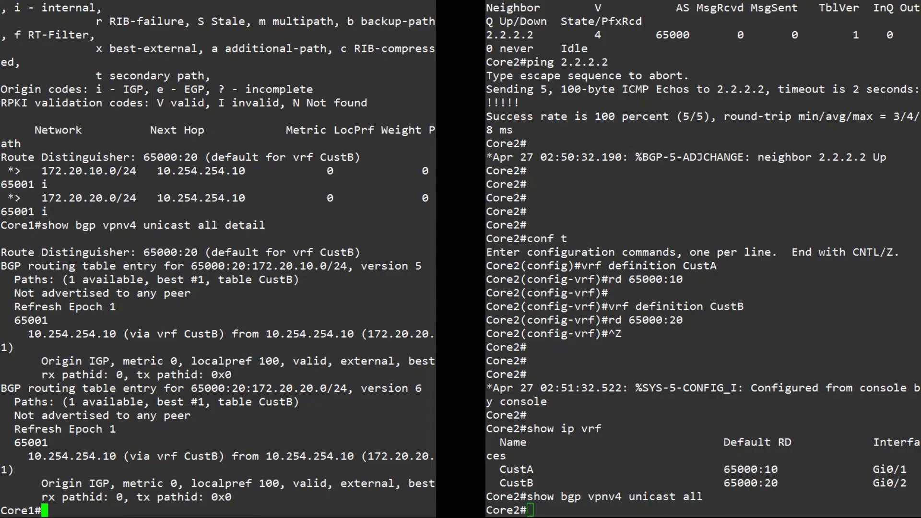
pyautogui.press('Return')
pyautogui.press('Return')
# - On Core1, redistribute BGP 65000 routes with subnets into OSPF 10 for VRF CustA
pyautogui.press('Return')
pyautogui.press('Return')
pyautogui.press('Return')
pyautogui.write('conf t')
pyautogui.press('Return')
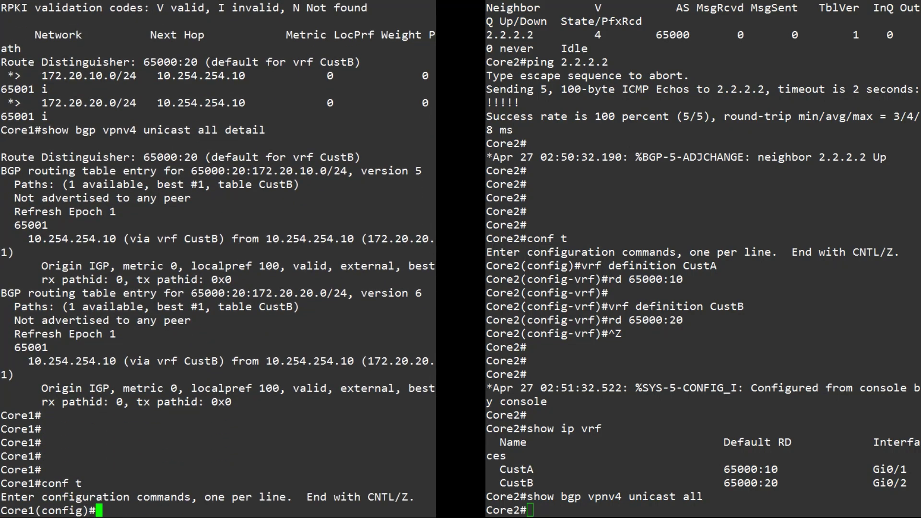
pyautogui.write('router ospf 10 vrf CustA')
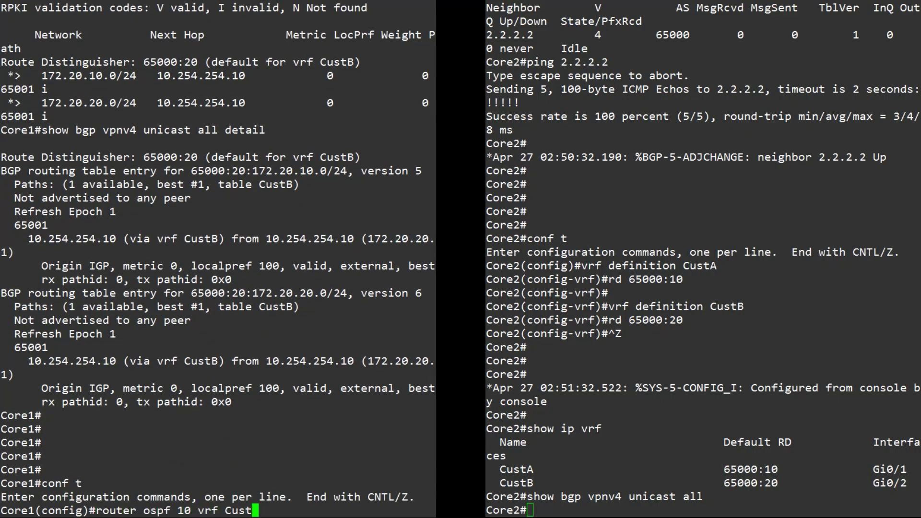
pyautogui.press('Return')
pyautogui.write('redis')
pyautogui.press('Tab')
pyautogui.write('bgp ')
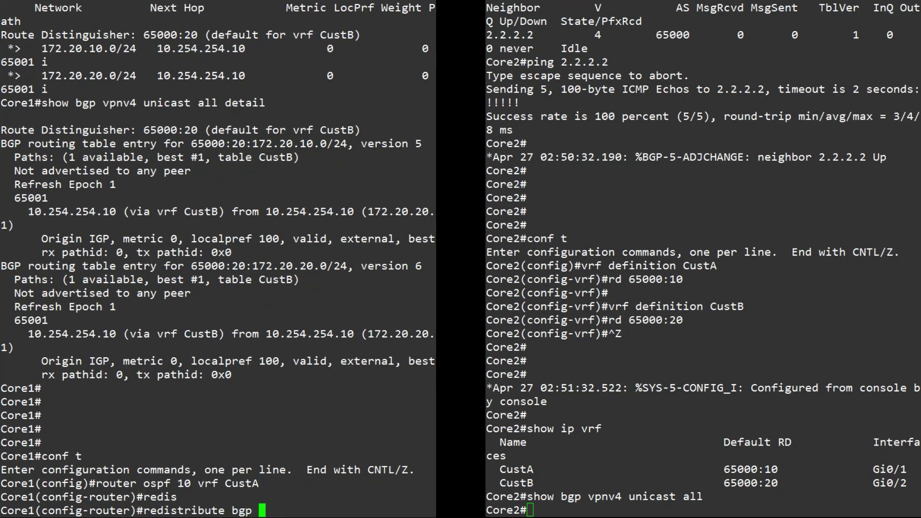
pyautogui.write('65000 subnets')
pyautogui.press('Return')
pyautogui.press('Return')
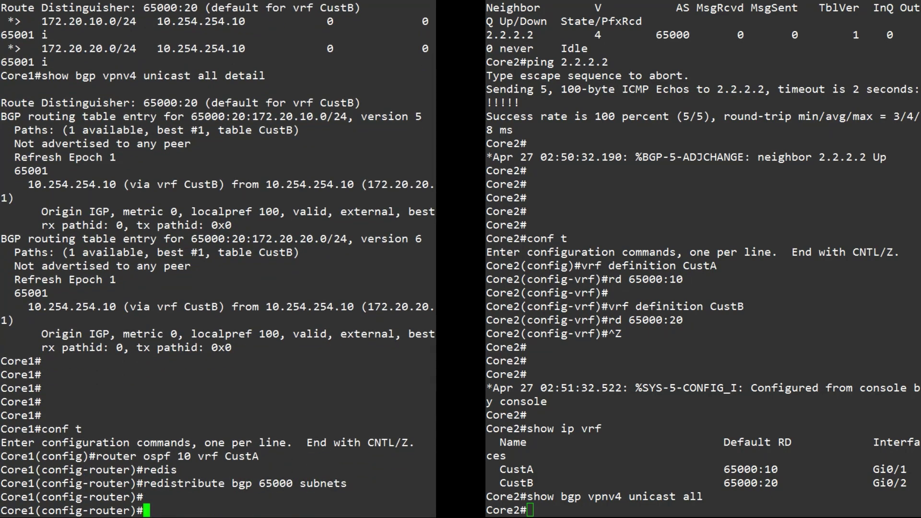
pyautogui.write('router bgp 65000')
pyautogui.press('Return')
pyautogui.write('address')
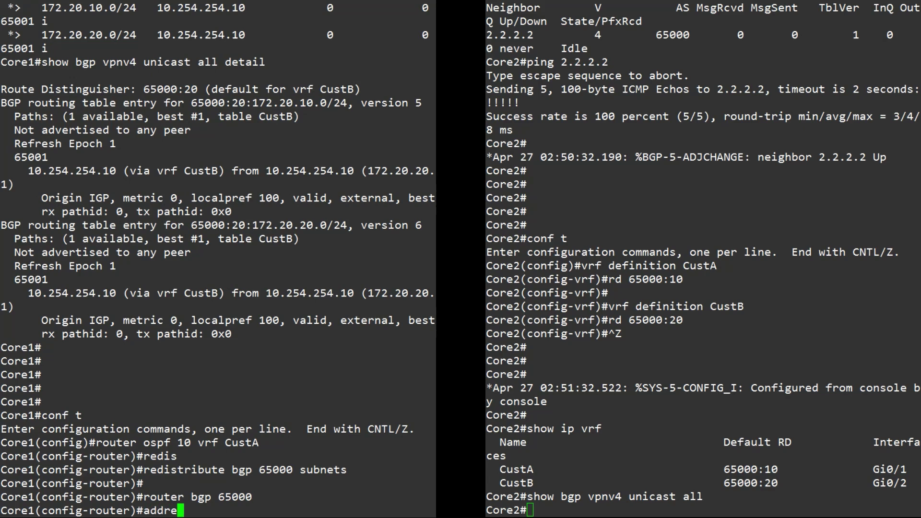
# - In BGP, redistribute OSPF 10 for CustA and EIGRP 20 for CustB, then exit configuration
pyautogui.press('Tab')
pyautogui.write('ipv4 vrf Cu')
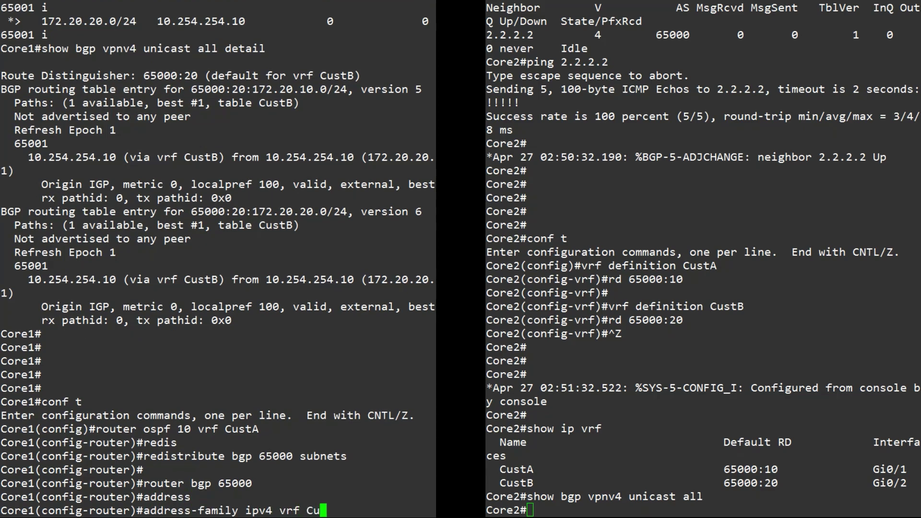
pyautogui.write('stA')
pyautogui.press('Return')
pyautogui.write('redist ospf 10 ')
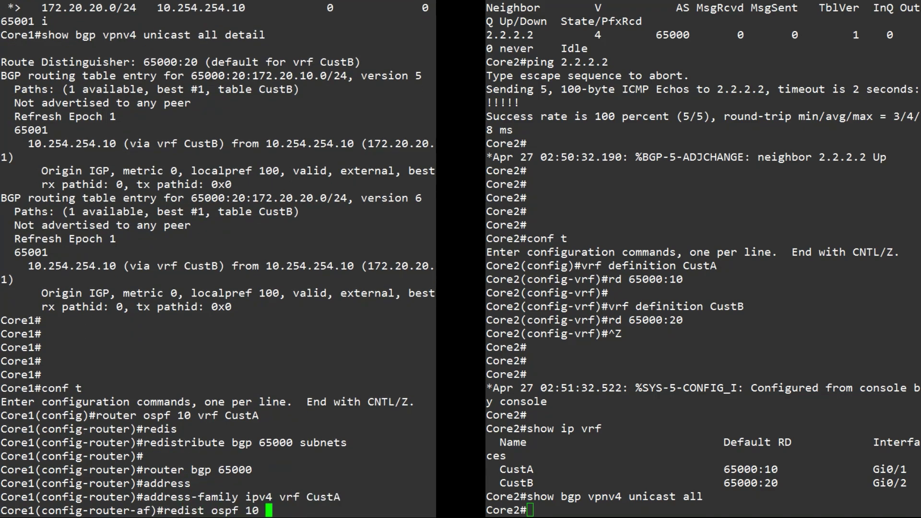
pyautogui.write('vrf CustA')
pyautogui.press('Return')
pyautogui.write('ad')
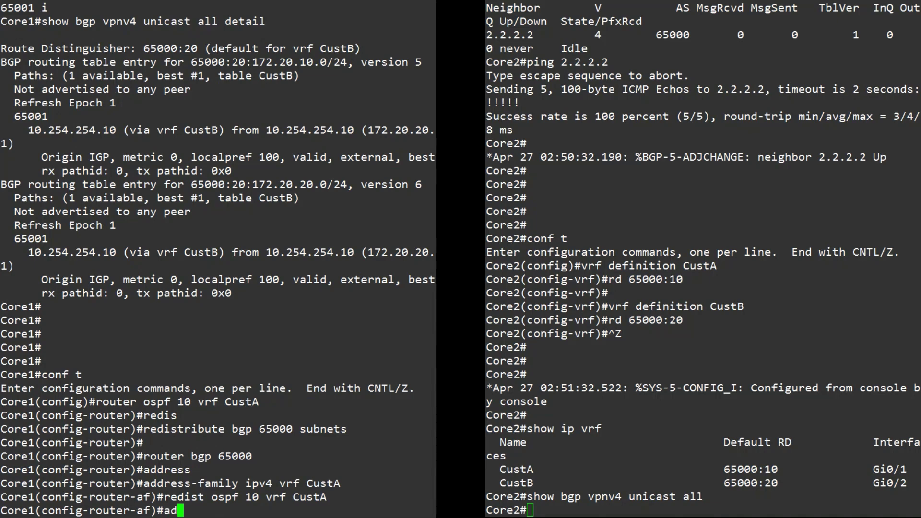
pyautogui.write('dress-family ipv4 ')
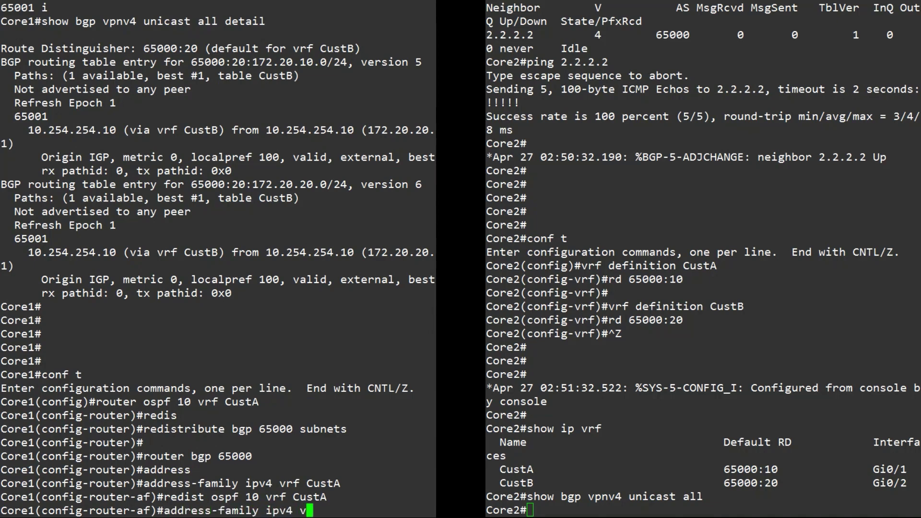
pyautogui.write('vrf CustB')
pyautogui.press('Return')
pyautogui.write('redist')
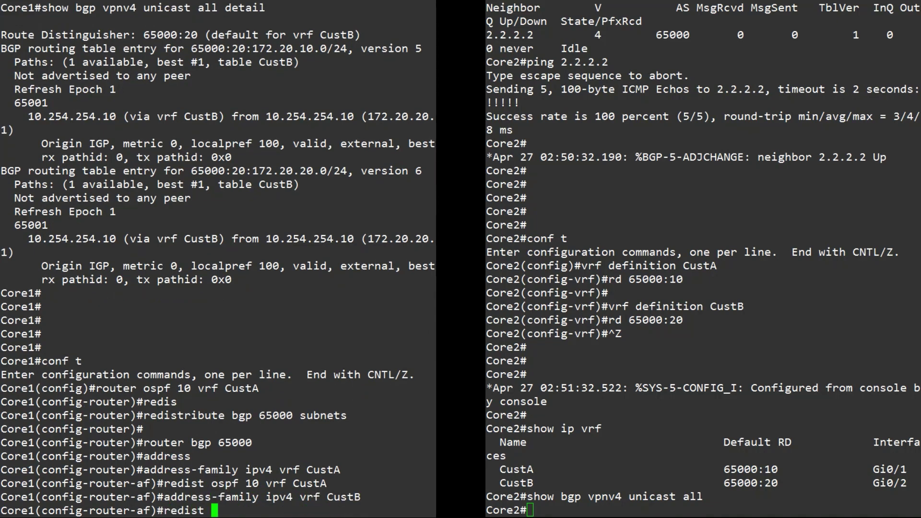
pyautogui.write(' eigrp 20')
pyautogui.press('Return')
pyautogui.hotkey('ctrl', 'z')
pyautogui.press('Return')
pyautogui.press('Return')
pyautogui.press('Return')
pyautogui.press('Return')
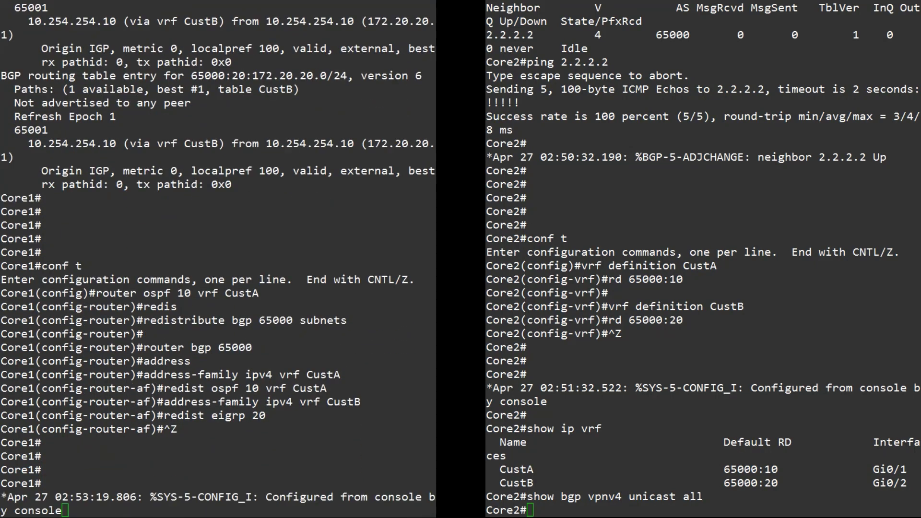
# - On Core2, redistribute BGP into OSPF 10 for VRF CustA
pyautogui.press('Return')
pyautogui.press('Return')
pyautogui.press('Return')
pyautogui.write('conf t')
pyautogui.press('Return')
pyautogui.write('router ospf 10')
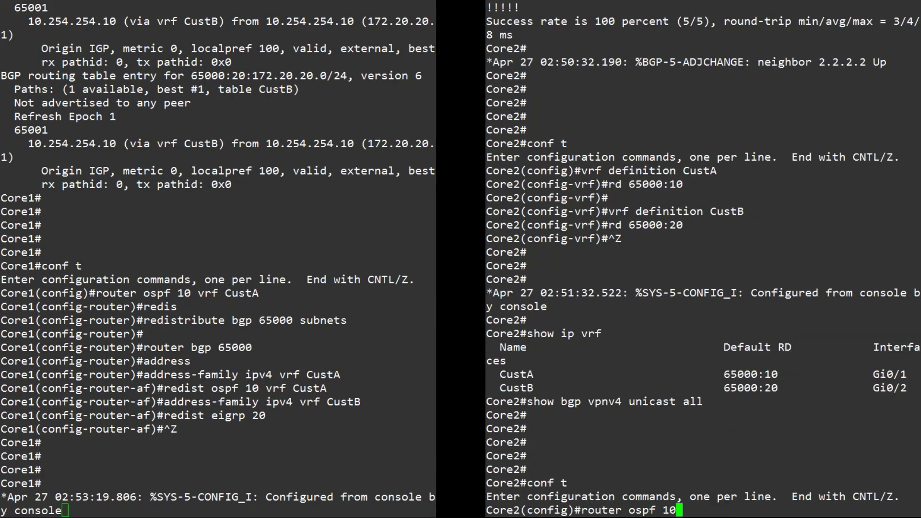
pyautogui.write(' vrf CustA')
pyautogui.press('Return')
pyautogui.write('redist bgp ')
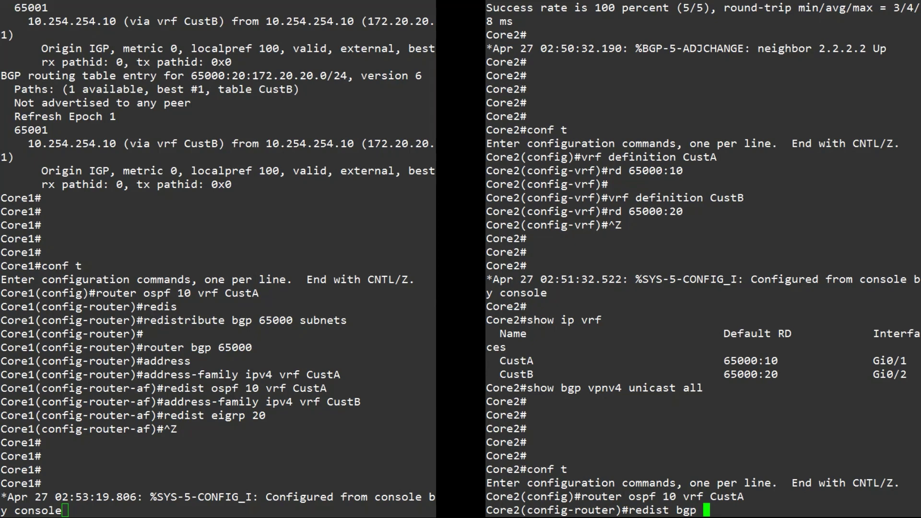
pyautogui.write('65000 subnets')
pyautogui.press('Return')
pyautogui.press('Return')
pyautogui.write('router e')
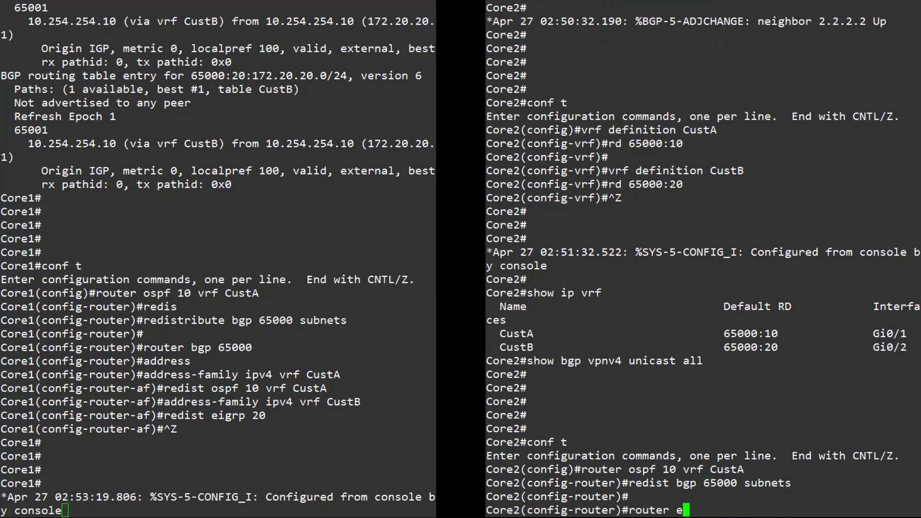
pyautogui.write('igrp CustB')
# - Redistribute BGP with metrics into the EIGRP AS 20 base topology for CustB
pyautogui.press('Return')
pyautogui.write('address-family ipv4 uni')
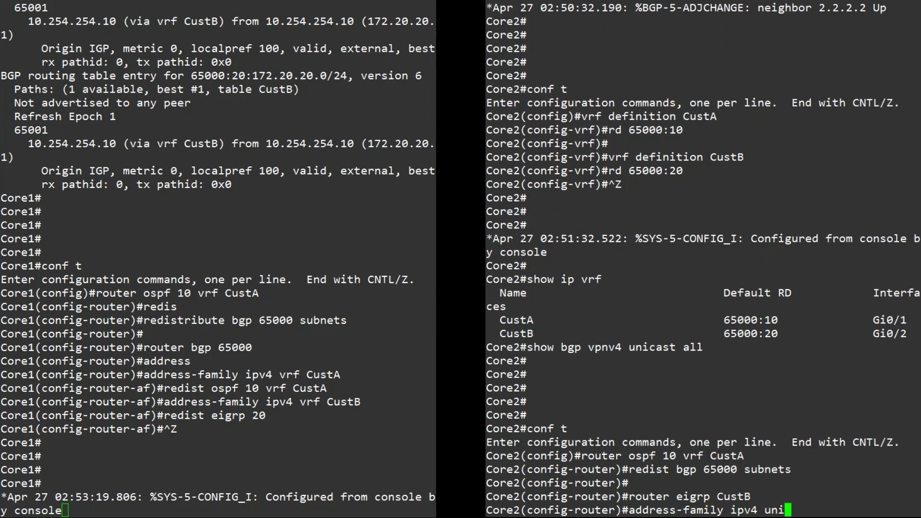
pyautogui.write('cast vrf CustB auto 20')
pyautogui.press('Return')
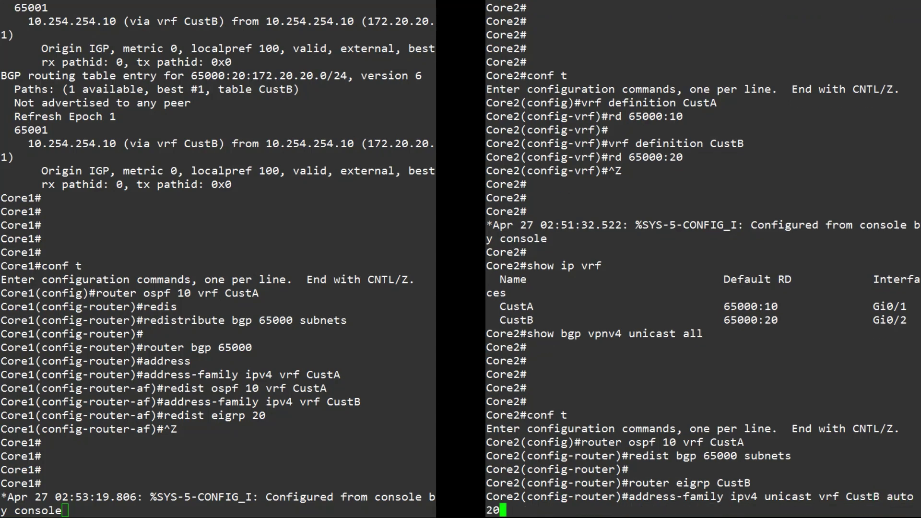
pyautogui.write('topology base')
pyautogui.press('Return')
pyautogui.write('redist bgp ')
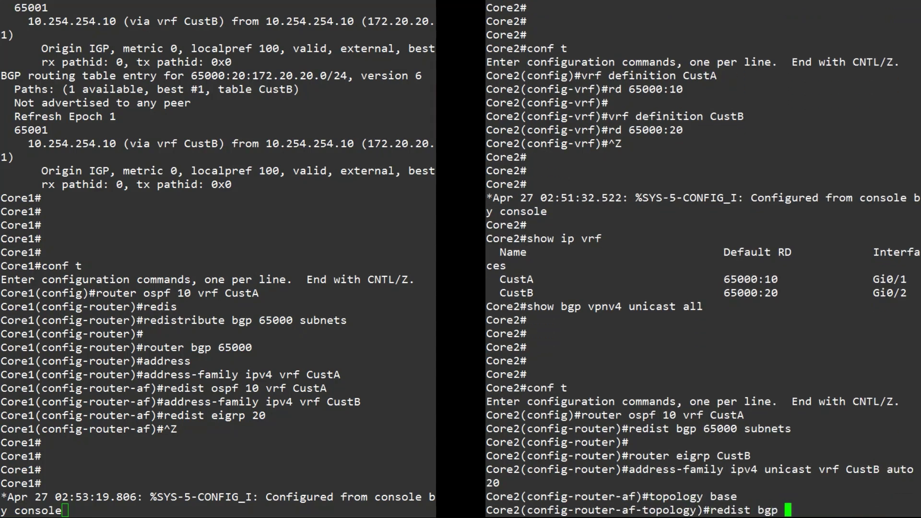
pyautogui.write('65000 metric 10 10 255 1 1500')
pyautogui.press('Return')
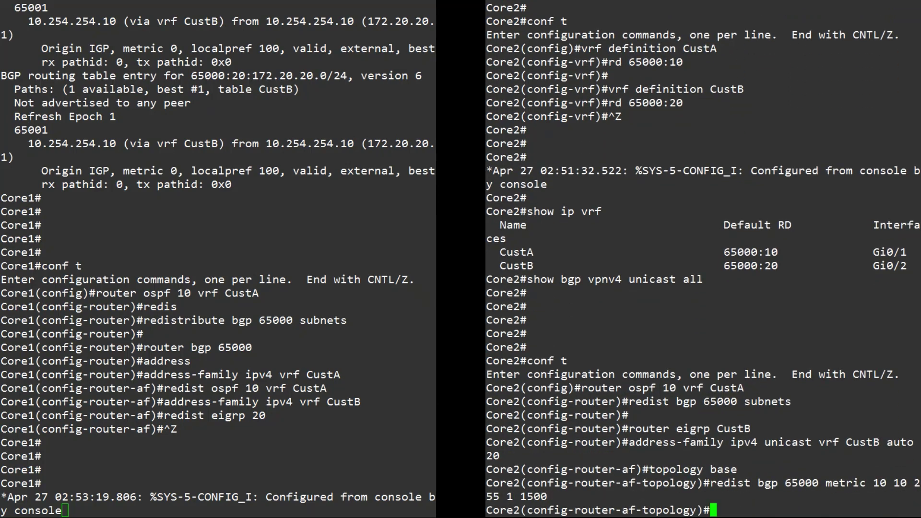
pyautogui.write('exit')
pyautogui.press('Return')
pyautogui.write('exit')
pyautogui.press('Return')
pyautogui.write('router b')
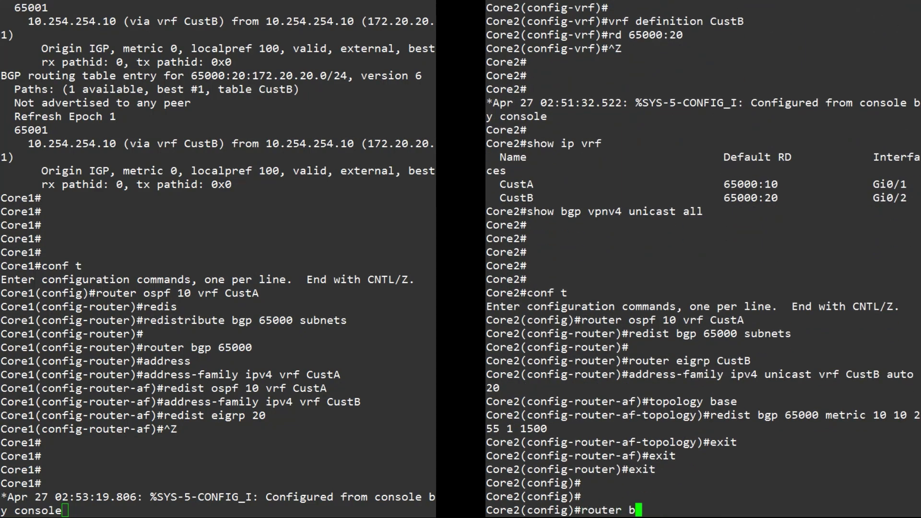
pyautogui.write('gp 65000')
# - In BGP 65000, redistribute OSPF 10 for CustA and EIGRP 20 for CustB, then exit
pyautogui.press('Return')
pyautogui.write('address-family ipv4')
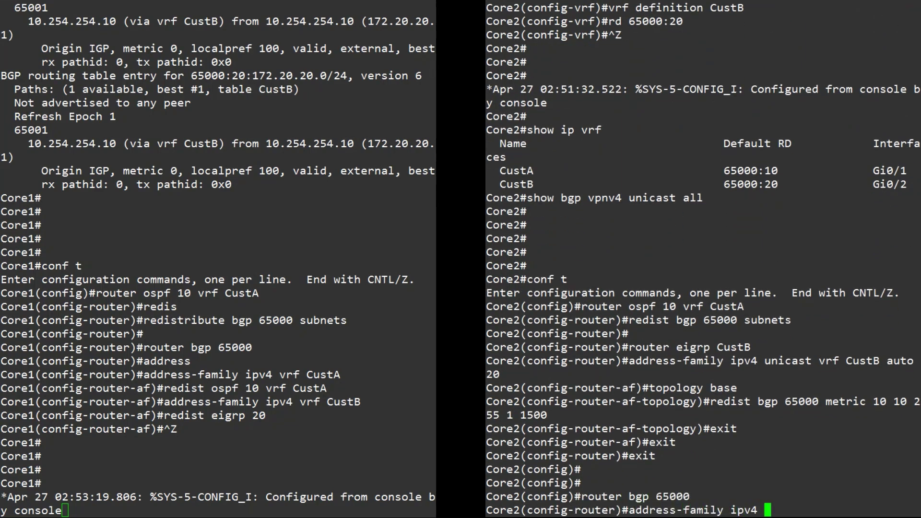
pyautogui.write(' vrf CustA')
pyautogui.press('Return')
pyautogui.write('redist ospf 10 vrf CustA')
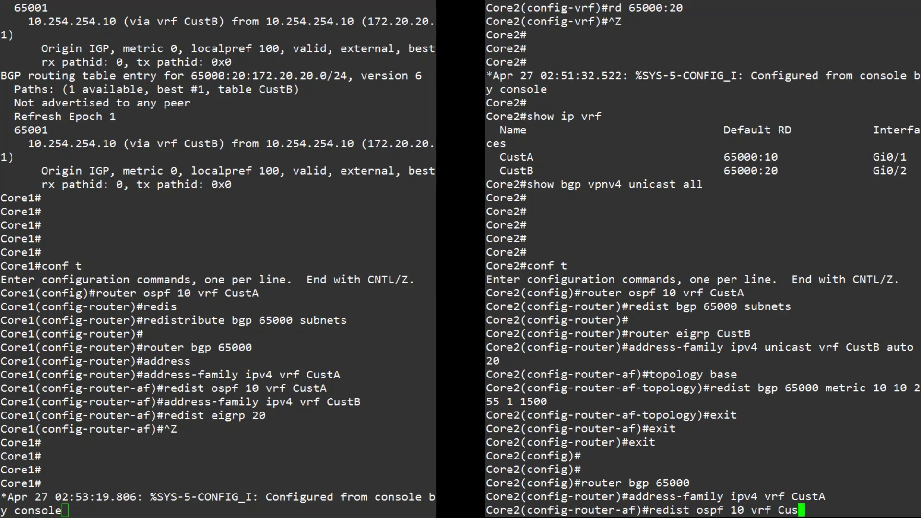
pyautogui.press('Return')
pyautogui.write('address-family ipv4 vrf CustB')
pyautogui.press('Return')
pyautogui.write('redist eigrp 20')
pyautogui.press('Return')
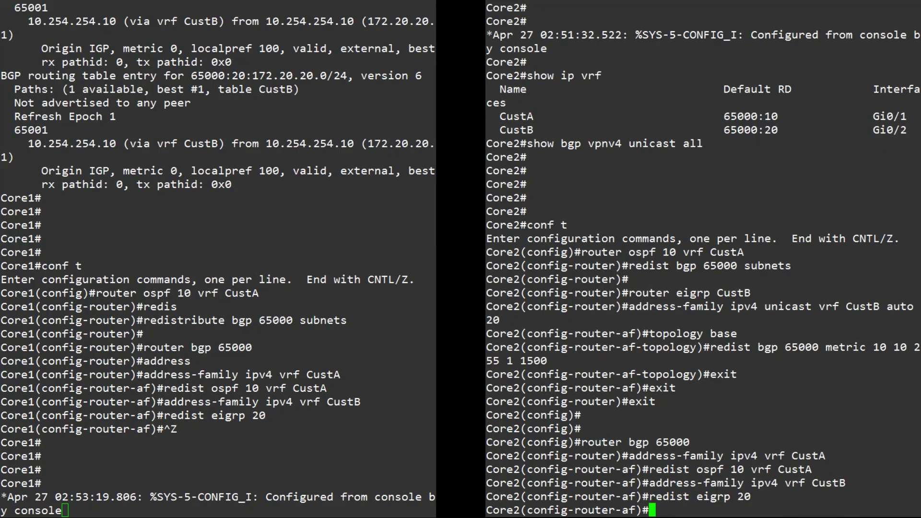
pyautogui.hotkey('ctrl', 'z')
pyautogui.press('Return')
pyautogui.press('Return')
pyautogui.press('Return')
pyautogui.press('Return')
pyautogui.write('show')
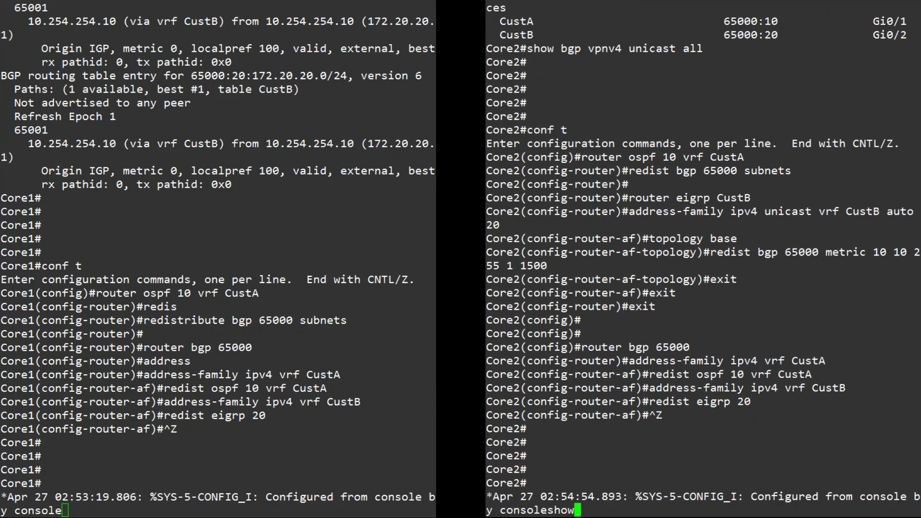
pyautogui.write(' bgp vpnv4 unicast ')
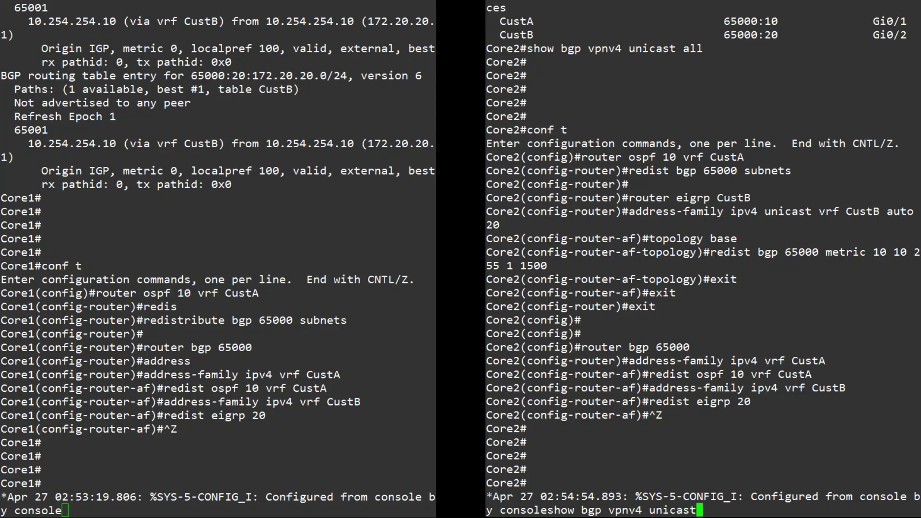
pyautogui.write('all')
# - Run 'show bgp vpnv4 unicast all' on Core2 and Core1 to review CustA and CustB routes
pyautogui.press('Return')
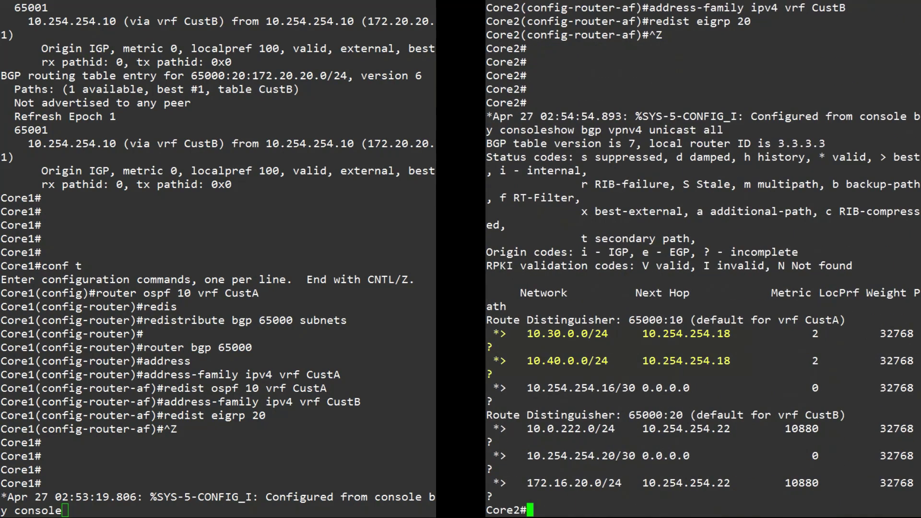
pyautogui.press('Return')
pyautogui.press('Return')
pyautogui.press('Return')
pyautogui.press('Return')
pyautogui.write('show bgp vpnv4 un')
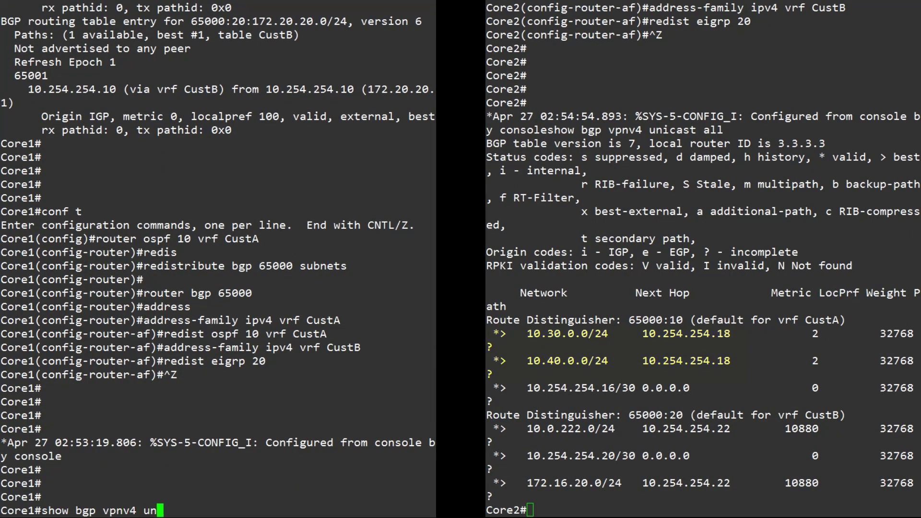
pyautogui.write('icast all')
pyautogui.press('Return')
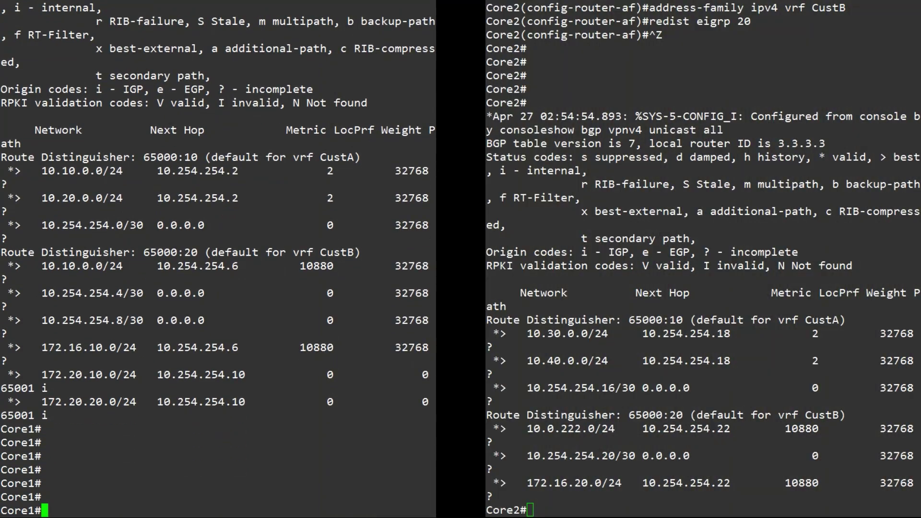
pyautogui.write('conf t')
# - On Core1, set route-target export 65000:10 on VRF CustA and 65000:20 on CustB
pyautogui.press('Return')
pyautogui.write('vrf defin')
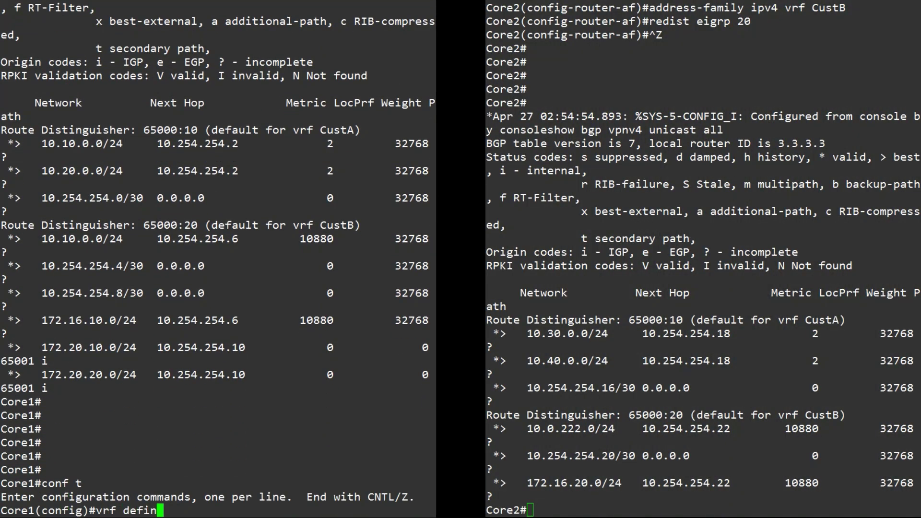
pyautogui.write('ition')
pyautogui.write(' CustA')
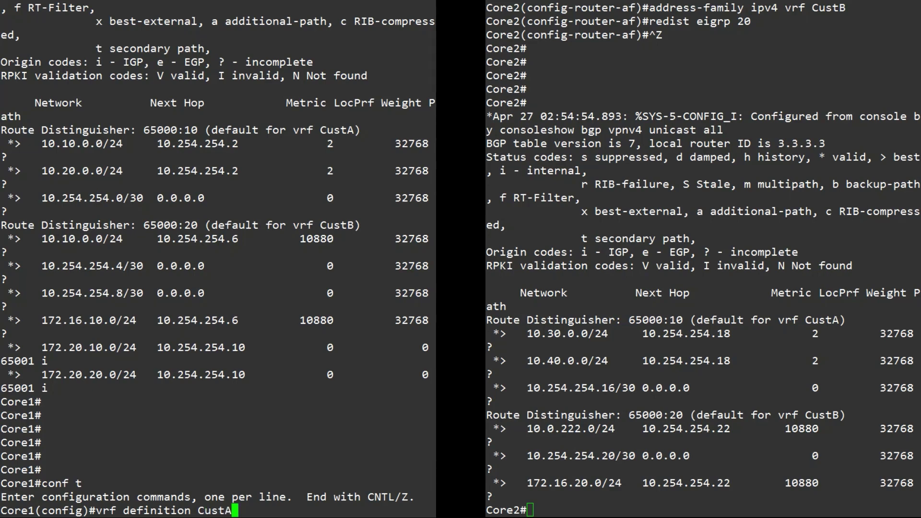
pyautogui.press('Return')
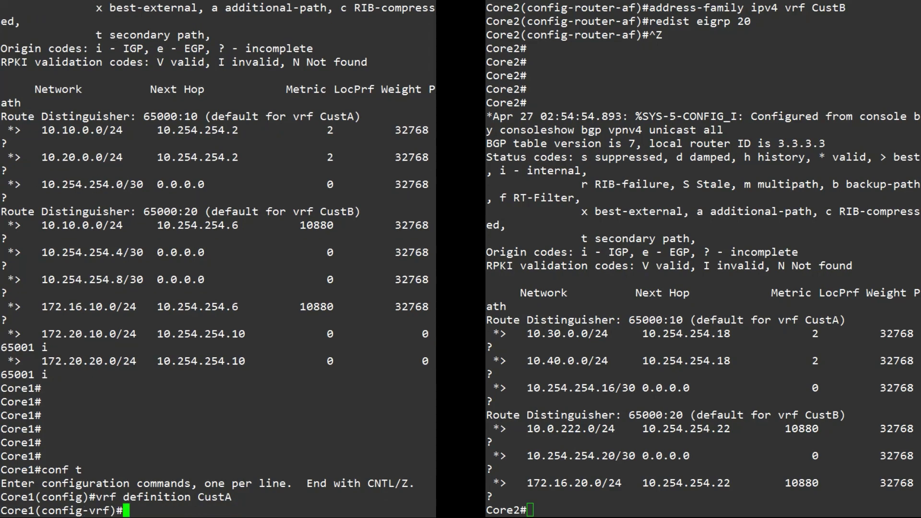
pyautogui.write('route-targe')
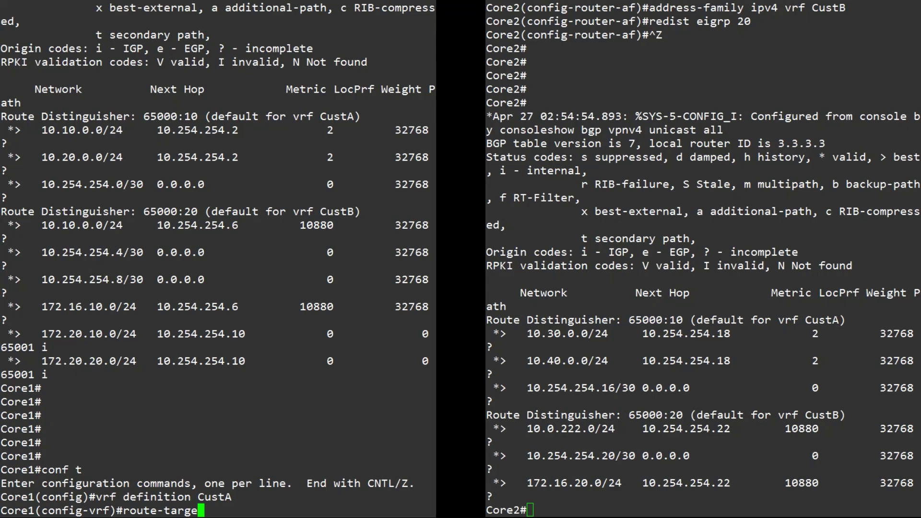
pyautogui.write('t ex')
pyautogui.write('port 6500')
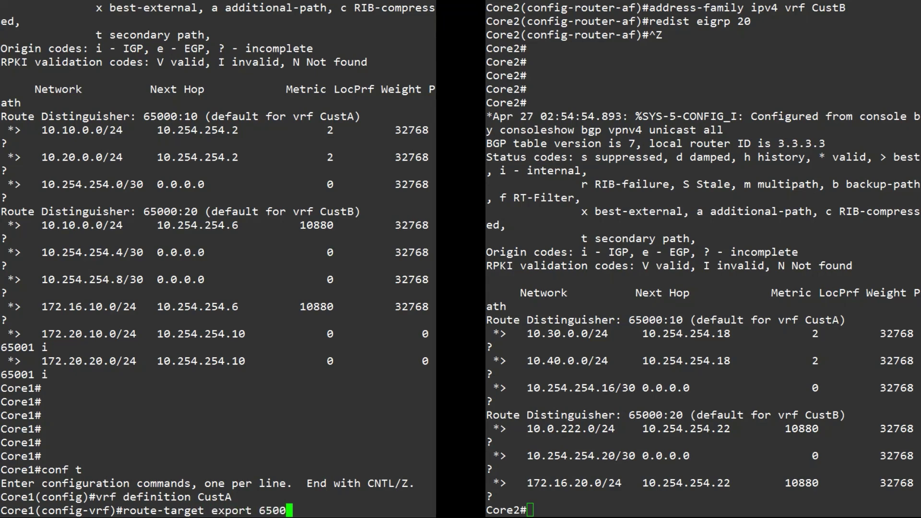
pyautogui.write('0:10')
pyautogui.press('Return')
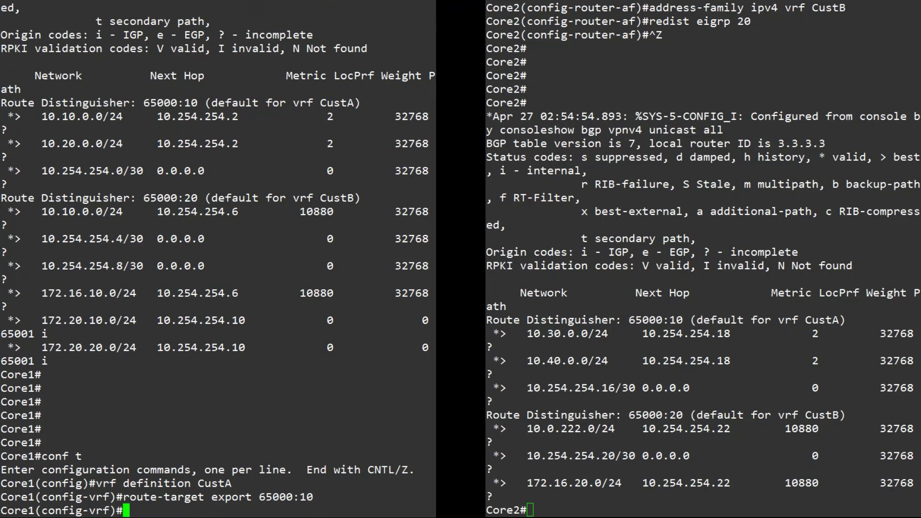
pyautogui.press('Return')
pyautogui.write('vrf definition CustB')
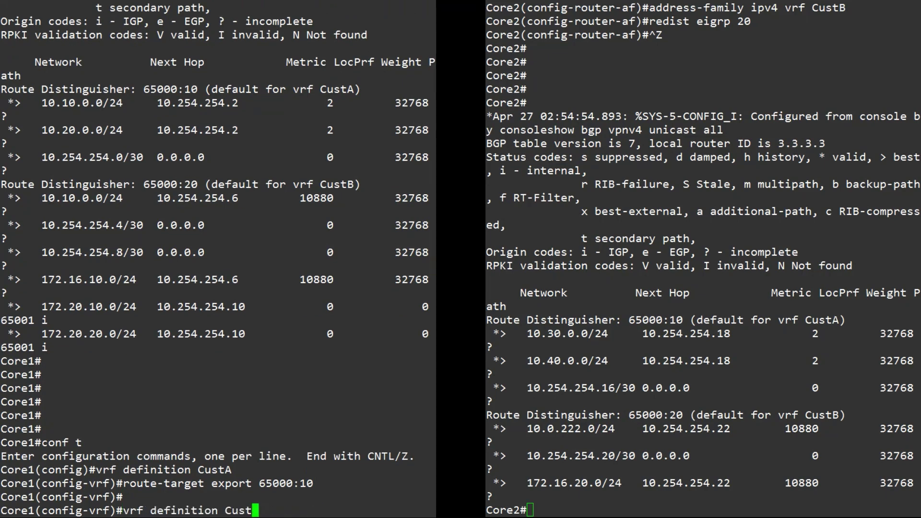
pyautogui.press('Return')
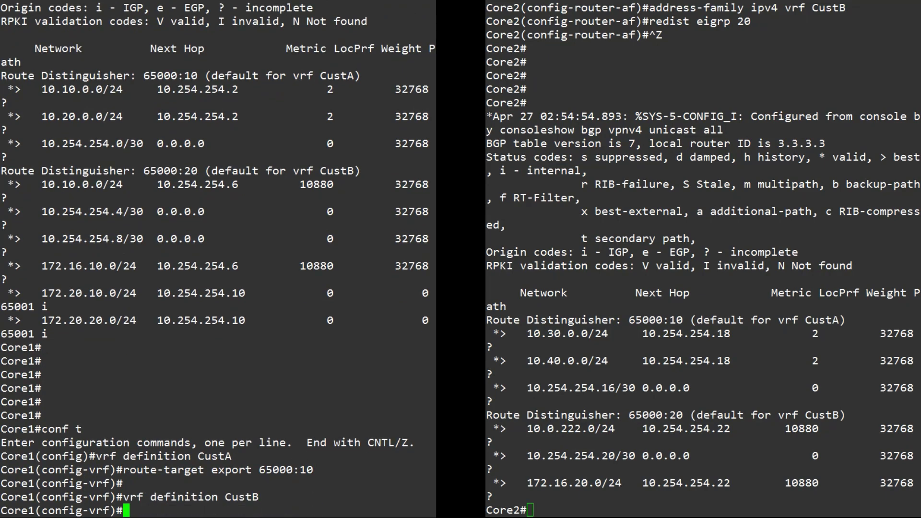
pyautogui.write('route-target e')
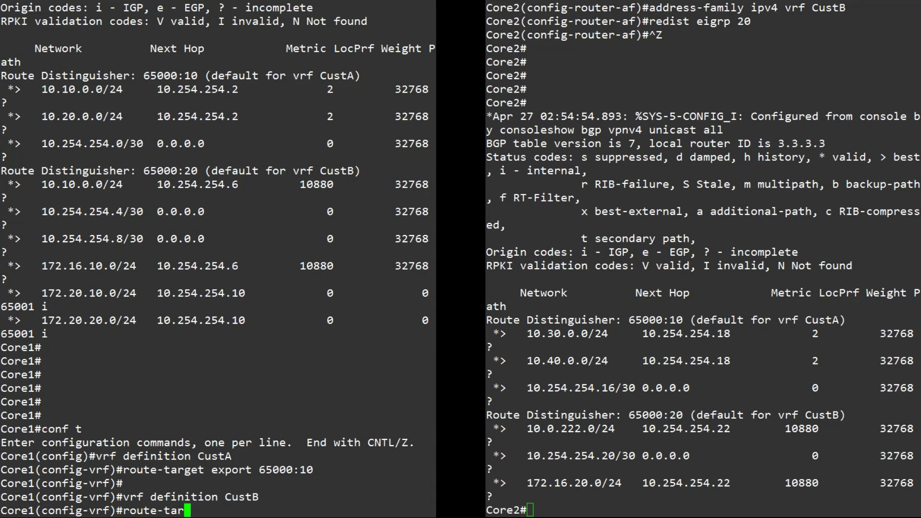
pyautogui.write('xpor')
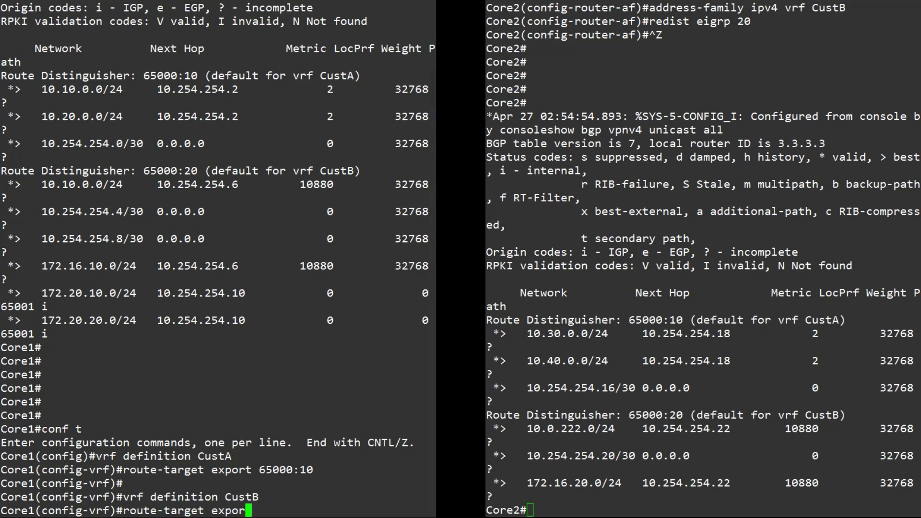
pyautogui.write('t 65000')
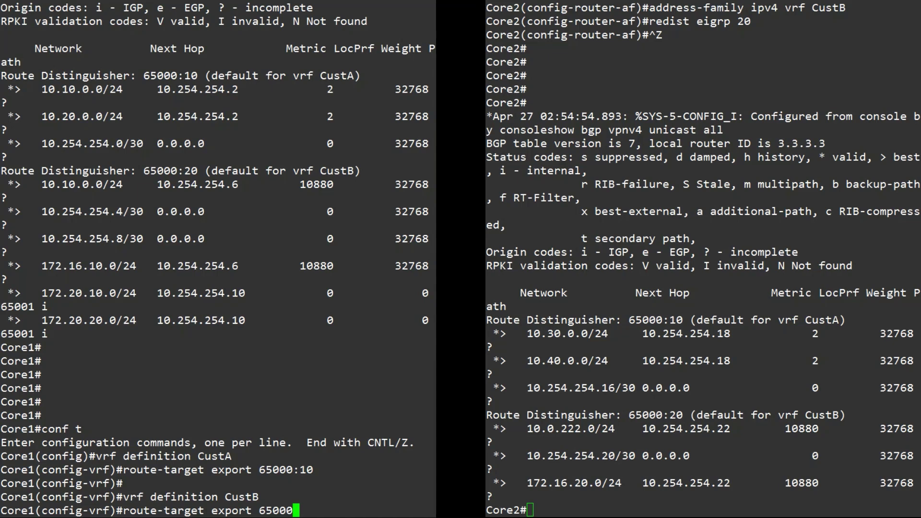
pyautogui.write(':20')
pyautogui.press('Return')
pyautogui.press('Return')
pyautogui.press('Return')
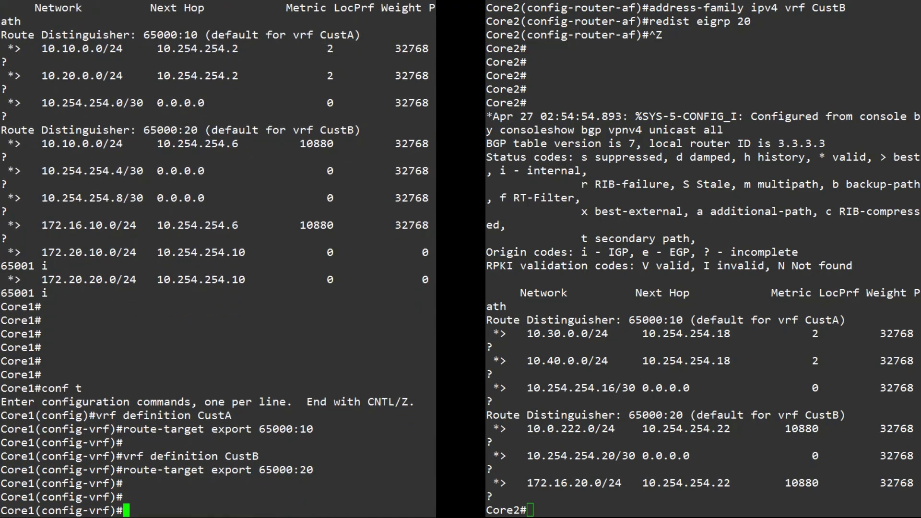
pyautogui.write('route-target')
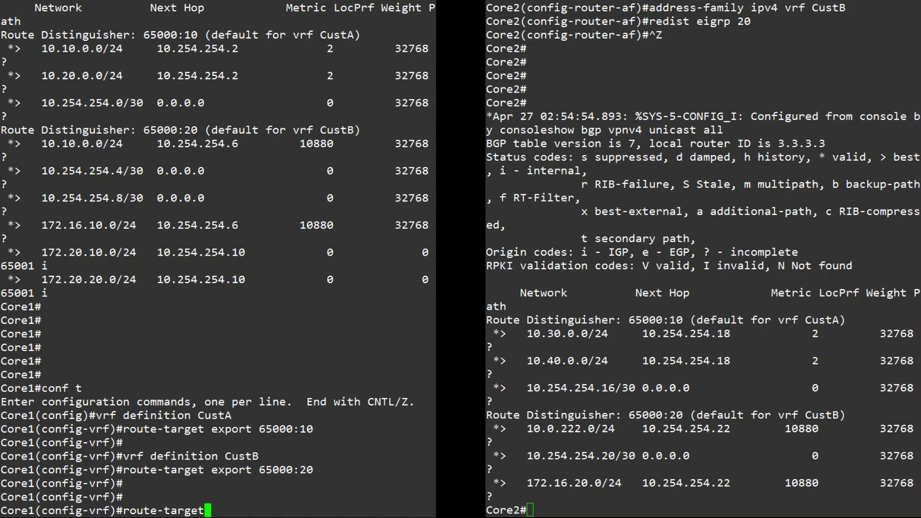
pyautogui.write(' import ')
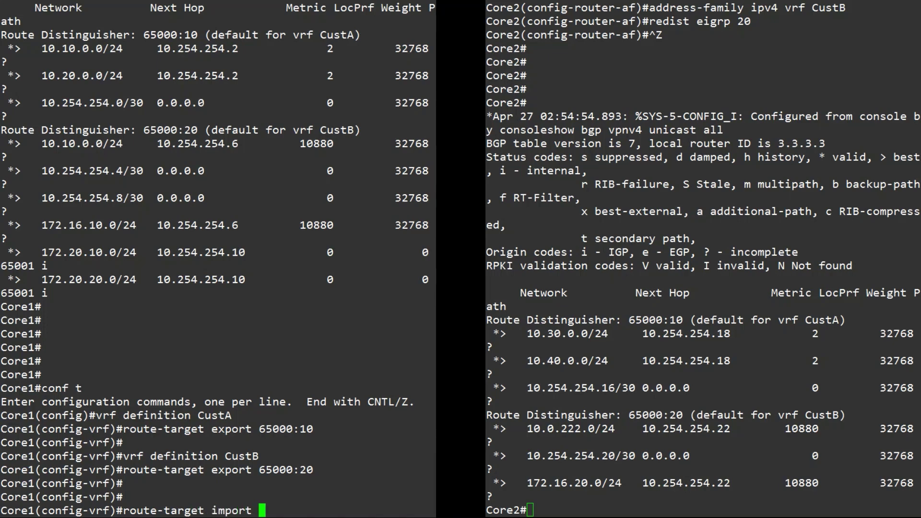
pyautogui.write('65000')
pyautogui.write(':10')
# - On Core1's CustB VRF, replace the import route target 65000:10 with 65000:20
pyautogui.press('Return')
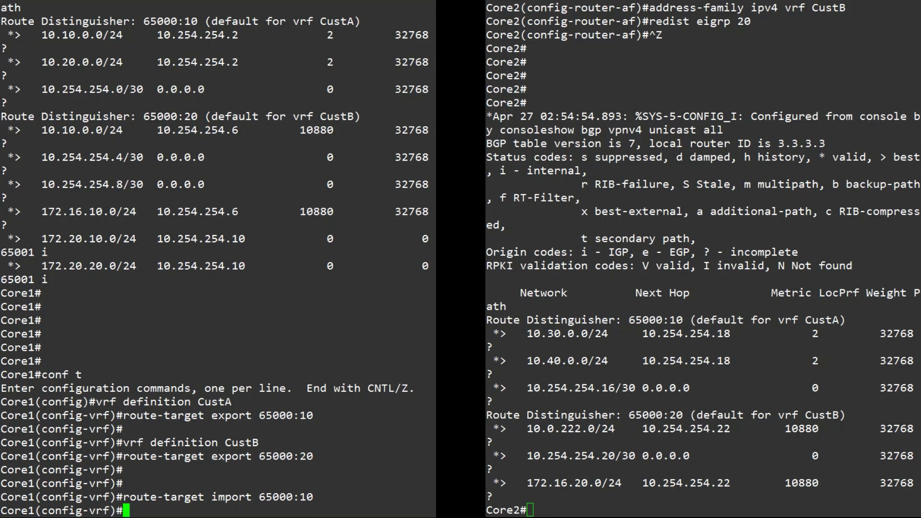
pyautogui.press('Up')
pyautogui.hotkey('ctrl', 'a')
pyautogui.write('no')
pyautogui.press('Return')
pyautogui.press('Up')
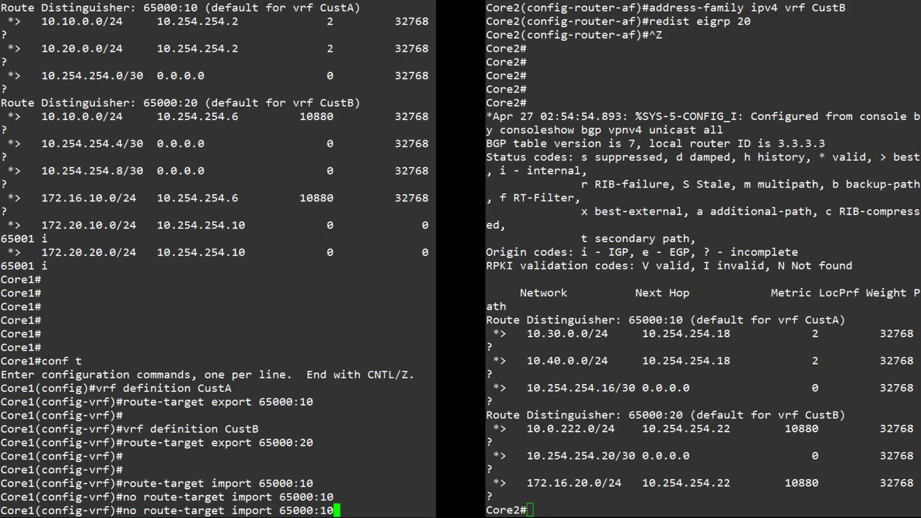
pyautogui.press('Up')
pyautogui.press('BackSpace')
pyautogui.press('BackSpace')
pyautogui.write('20')
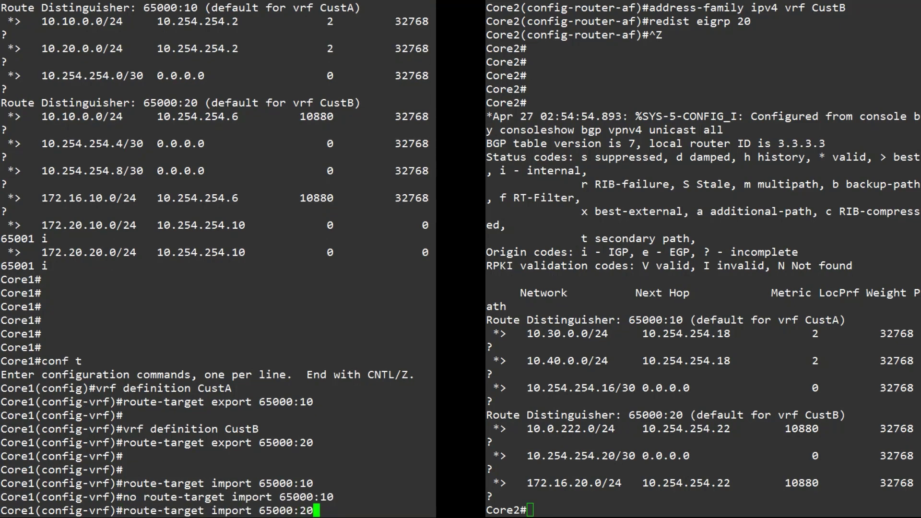
pyautogui.press('Return')
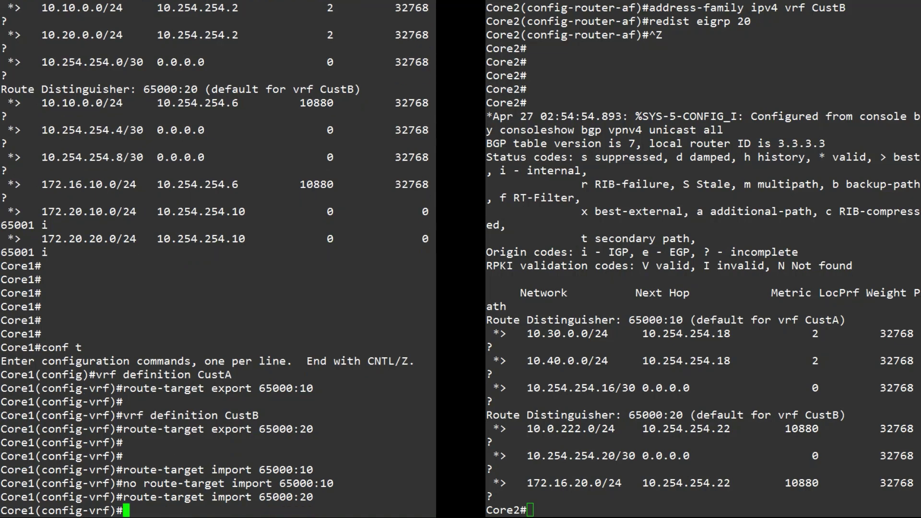
# - Make Core1's VRF CustA import route target 65000:10
pyautogui.press('Return')
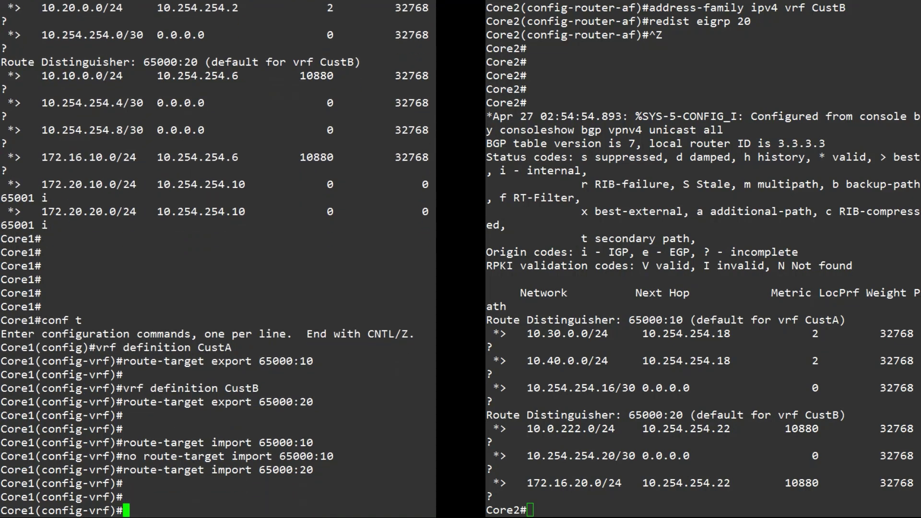
pyautogui.press('Up')
pyautogui.press('Up')
pyautogui.press('Up')
pyautogui.press('Up')
pyautogui.press('Up')
pyautogui.press('BackSpace')
pyautogui.write('A')
pyautogui.press('Return')
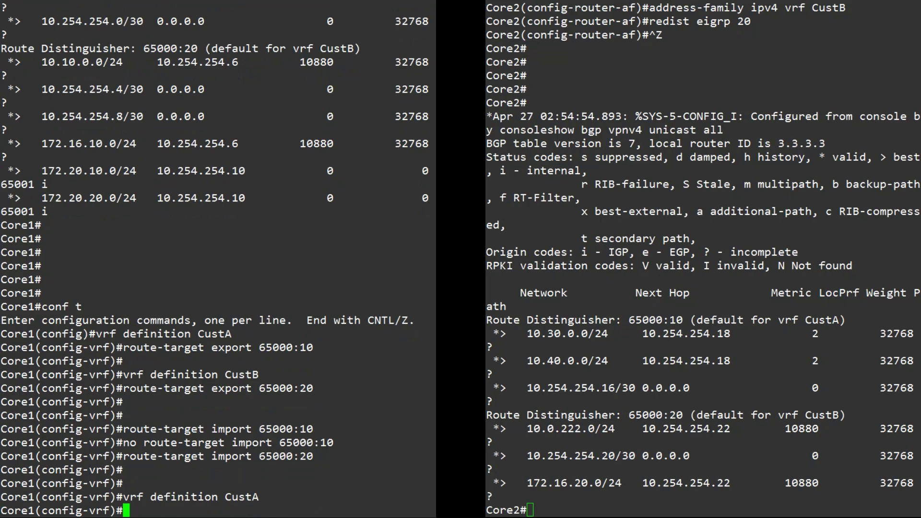
pyautogui.write('route-target import ')
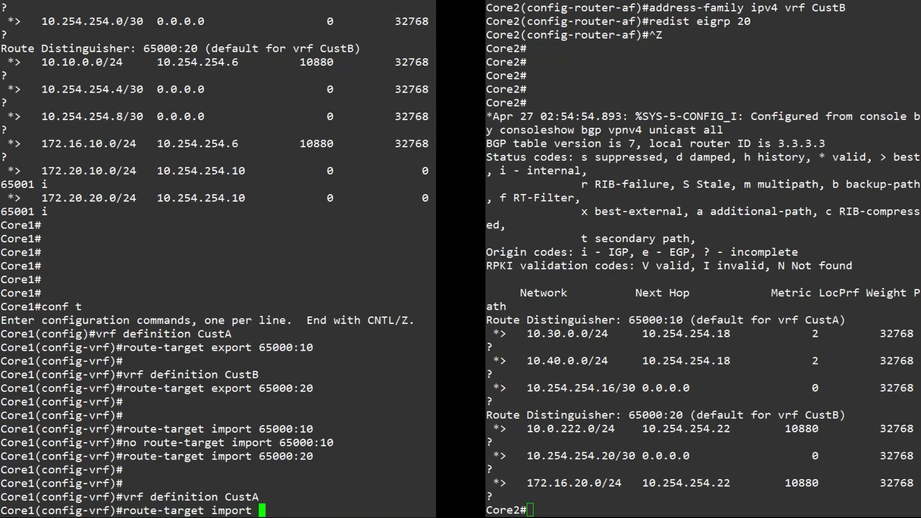
pyautogui.write('65000:10')
pyautogui.press('Return')
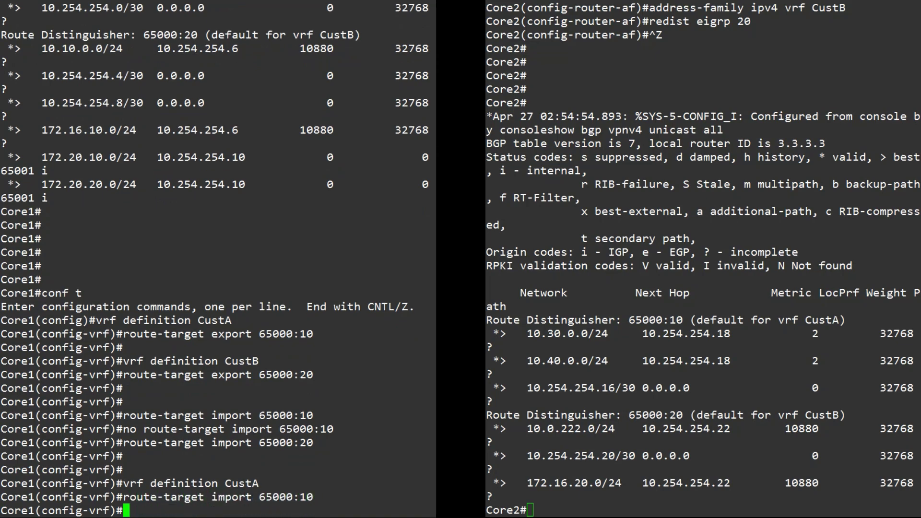
pyautogui.write('onf t')
pyautogui.press('Return')
pyautogui.write('conf t')
pyautogui.press('Return')
pyautogui.write('vrf def Cust')
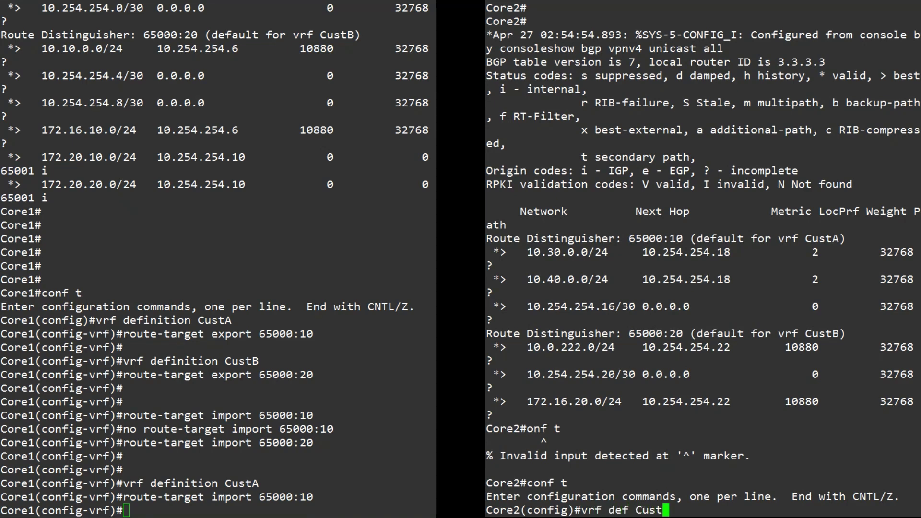
pyautogui.write('A')
# - On Core2, set route-target both 65000:10 for CustA and 65000:20 for CustB, then exit VRF mode
pyautogui.press('Return')
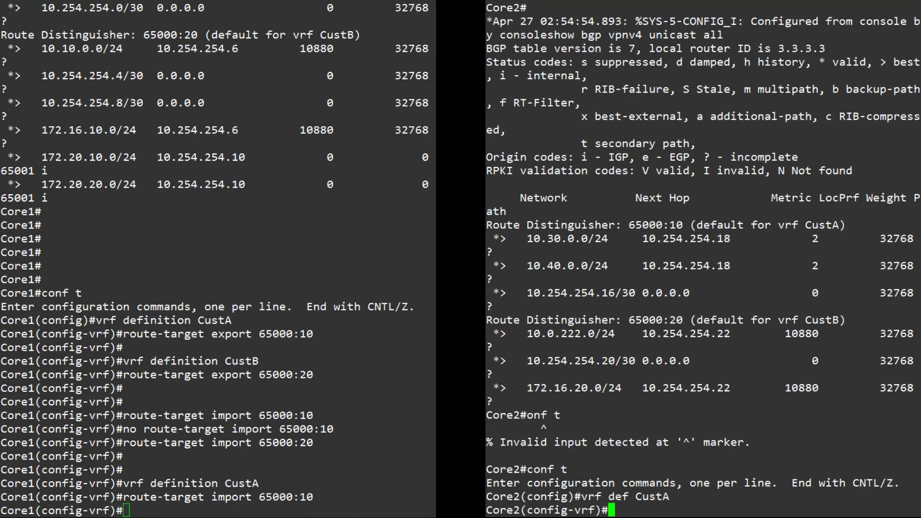
pyautogui.write('route-targe')
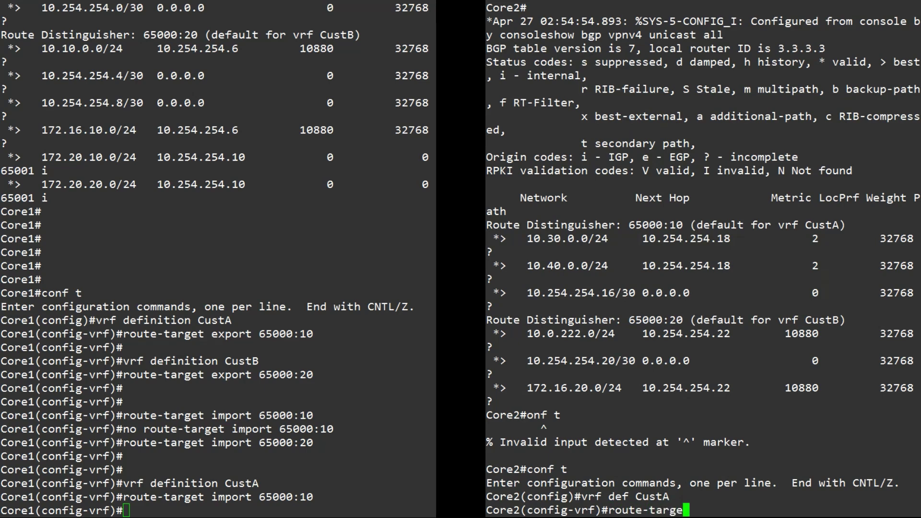
pyautogui.write('t both ')
pyautogui.write('6')
pyautogui.write('5000:')
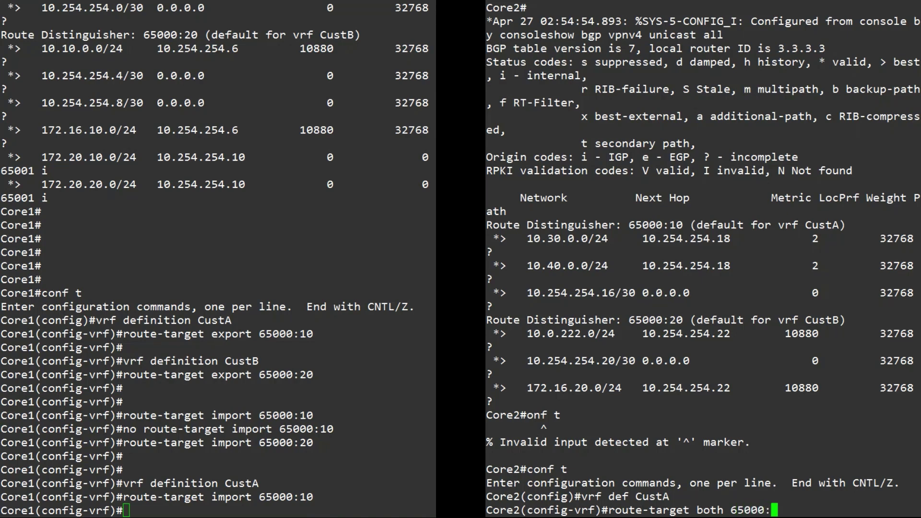
pyautogui.write('10')
pyautogui.press('Return')
pyautogui.write('vrf def CustB')
pyautogui.press('Return')
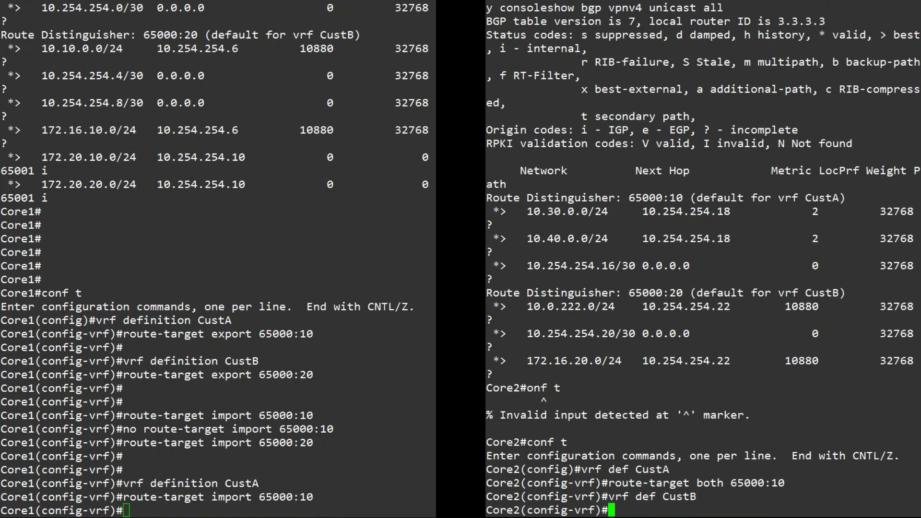
pyautogui.write('route-ta')
pyautogui.press('Tab')
pyautogui.write('both 65')
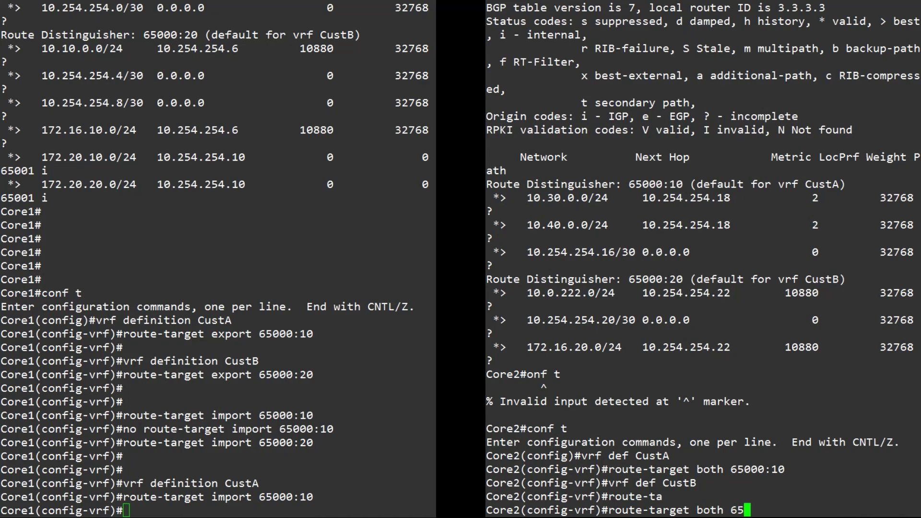
pyautogui.write('000:20')
pyautogui.press('Return')
pyautogui.write('exit')
pyautogui.press('Return')
pyautogui.press('Return')
pyautogui.press('Return')
pyautogui.write('route')
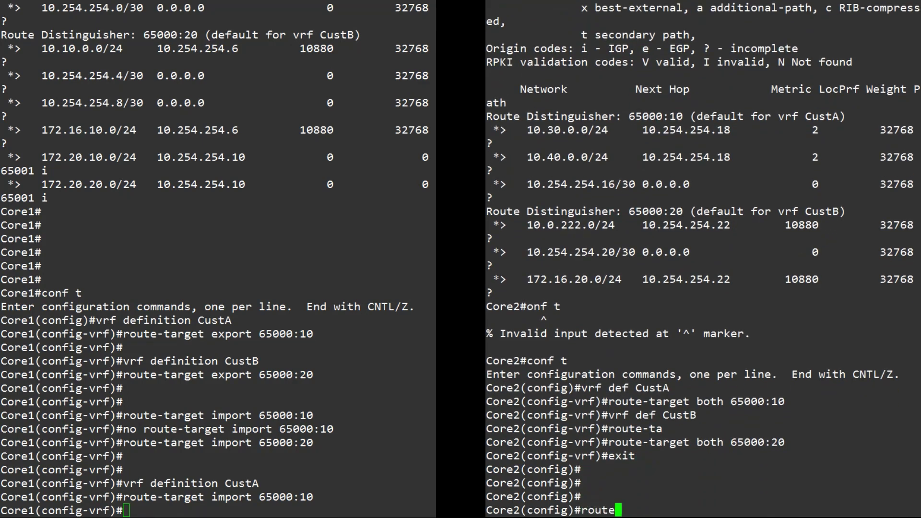
pyautogui.write('r bgp 65000')
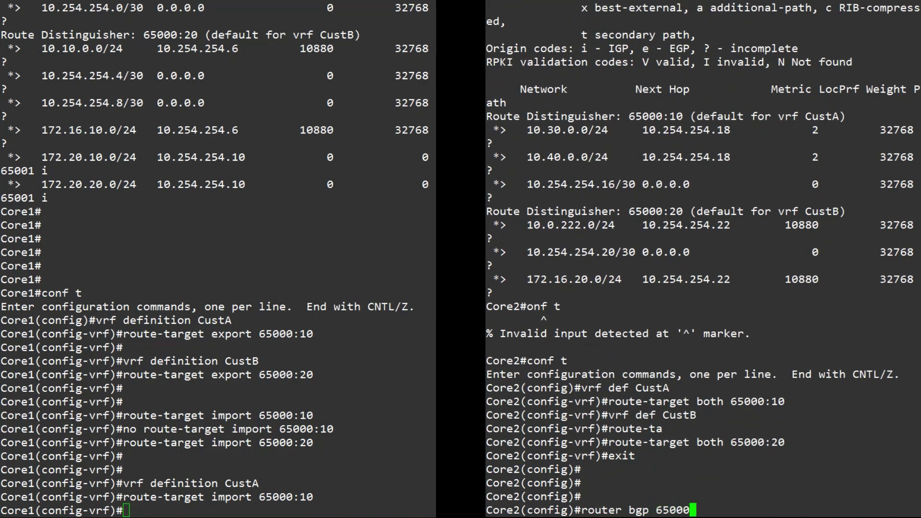
# - In Core2's BGP 65000 VPNv4 address family, activate neighbor 2.2.2.2 after fixing a typo
pyautogui.press('Return')
pyautogui.write('address-f')
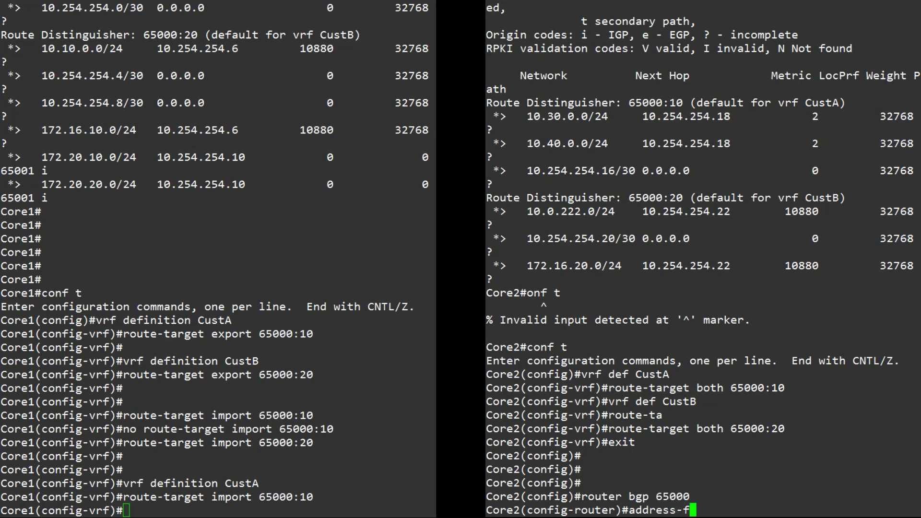
pyautogui.write('amily')
pyautogui.write(' vpnv4')
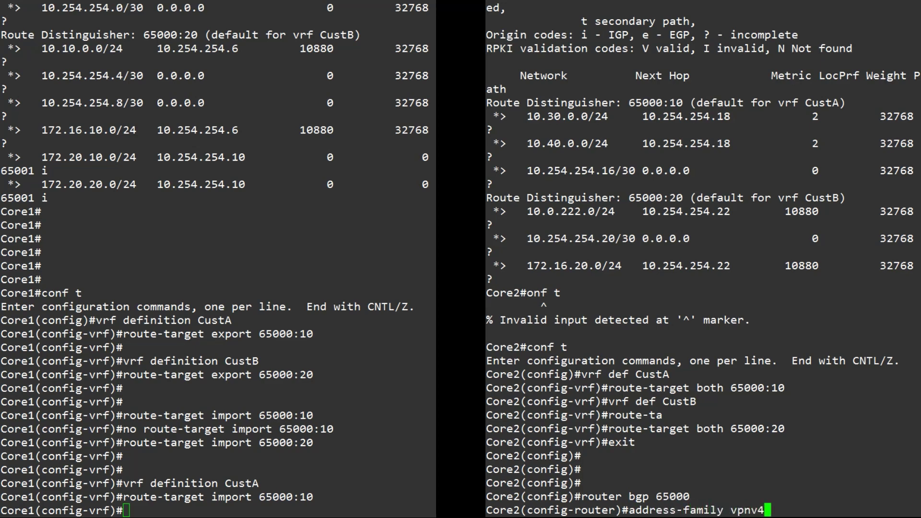
pyautogui.press('Return')
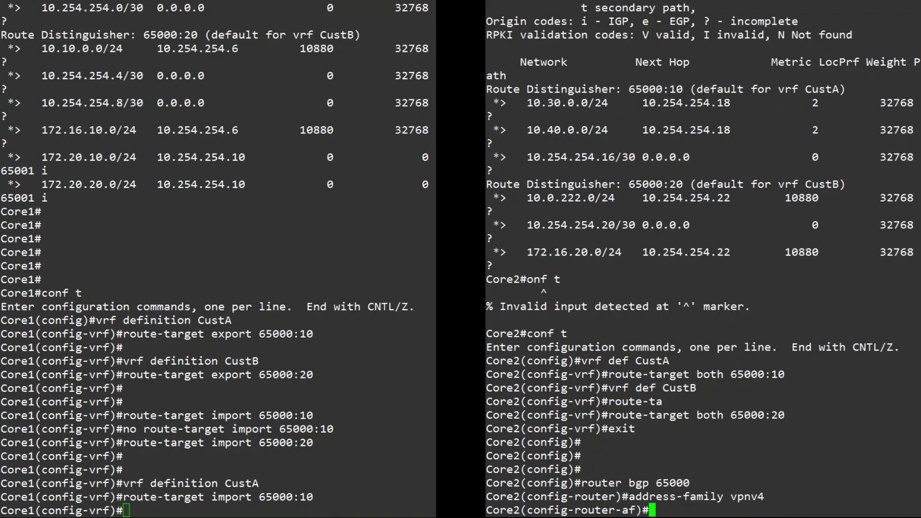
pyautogui.write('neighbour 2.2.2.2 ')
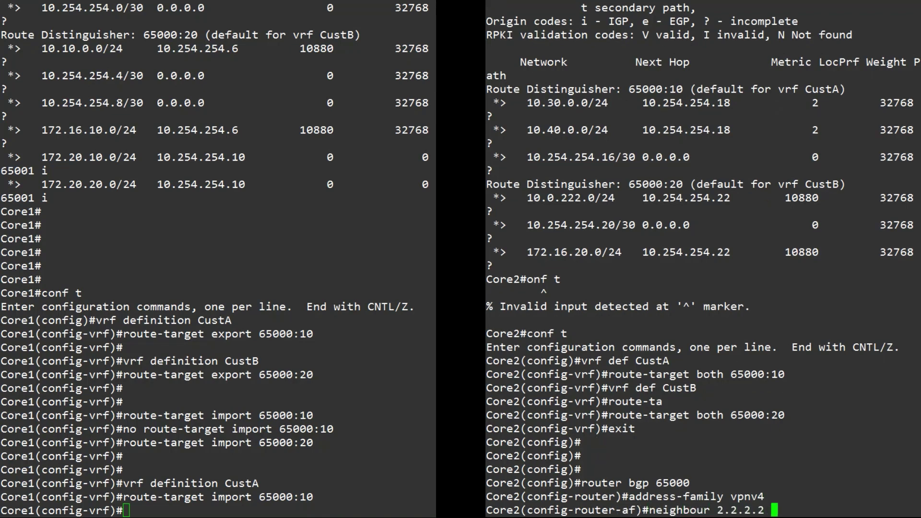
pyautogui.write('activate')
pyautogui.press('Return')
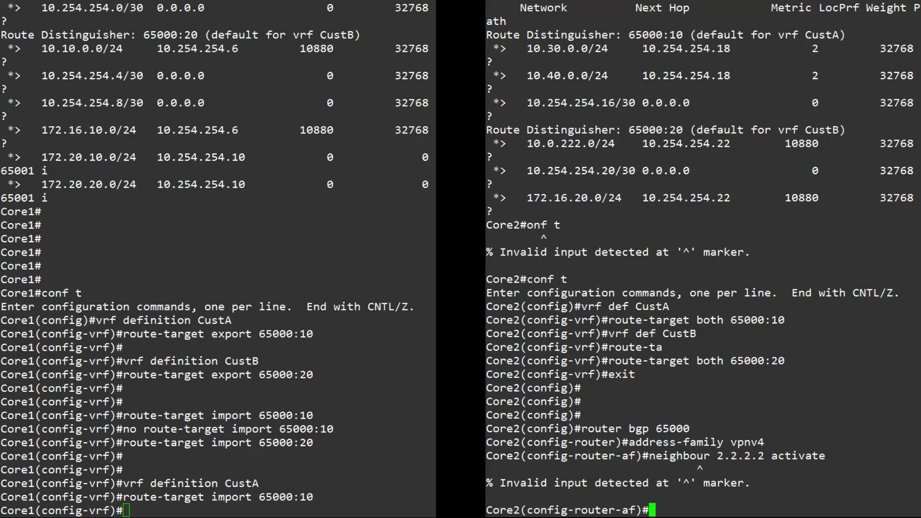
pyautogui.write('neig')
pyautogui.press('Tab')
pyautogui.write('2.')
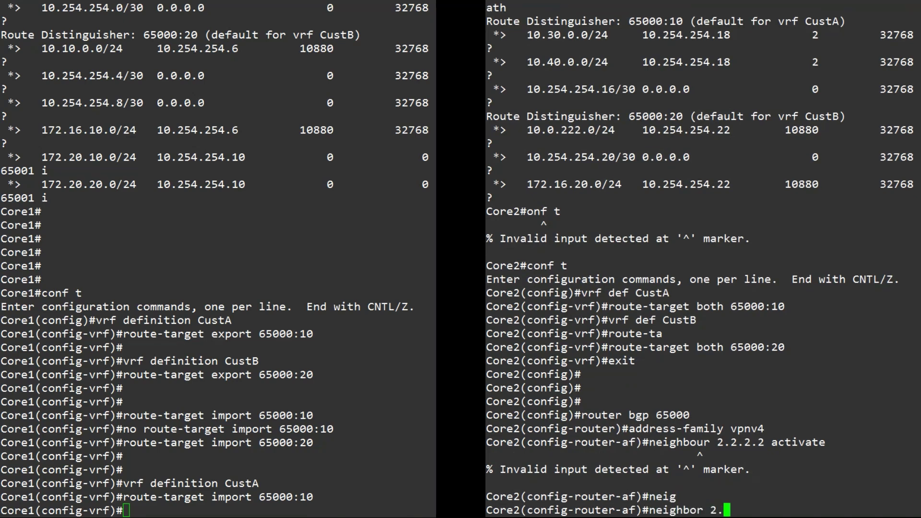
pyautogui.write('2.2.2 acti')
pyautogui.write('vate')
pyautogui.press('Return')
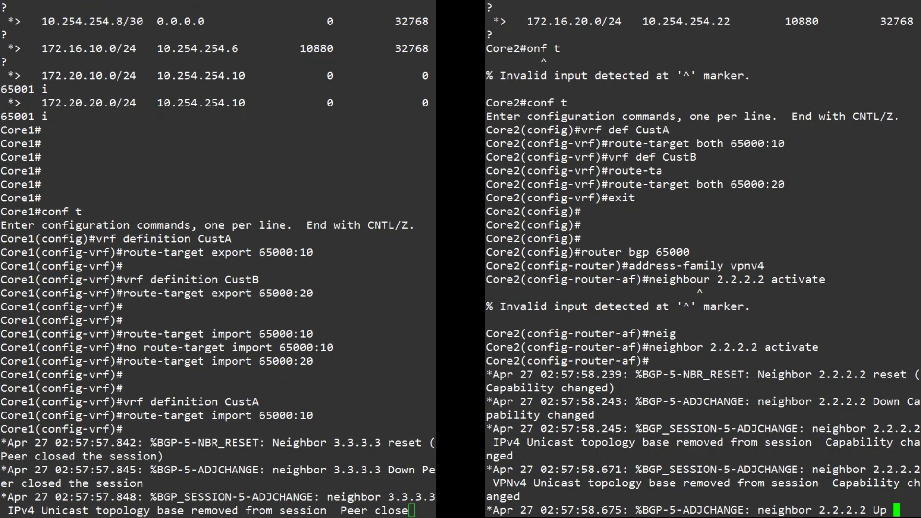
pyautogui.press('Return')
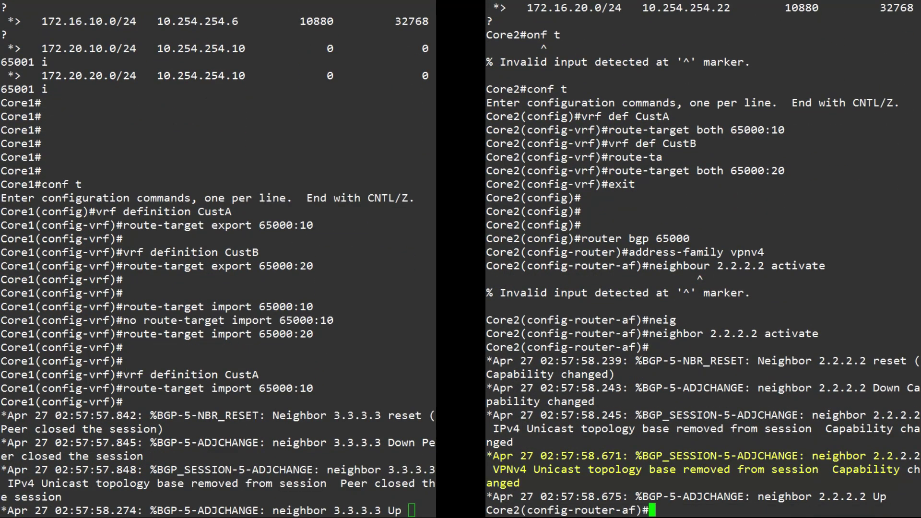
pyautogui.write('neigb')
pyautogui.write('or 2.2.2.')
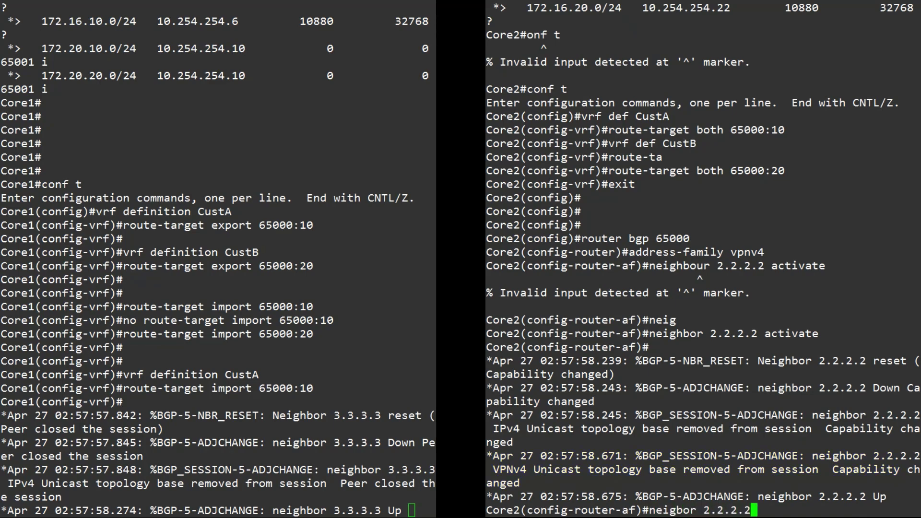
pyautogui.write('2.2 send-communit')
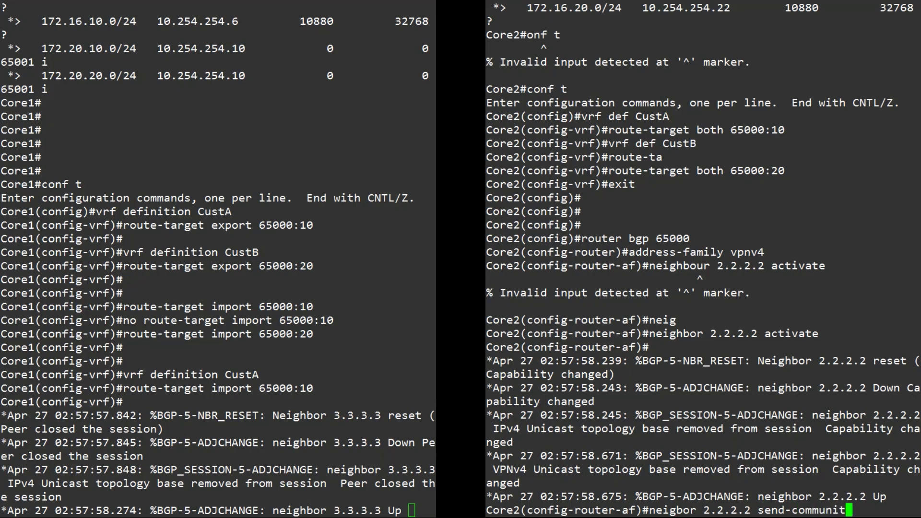
pyautogui.write('y both')
# - Make Core2 send both community types to VPNv4 neighbor 2.2.2.2
pyautogui.press('Return')
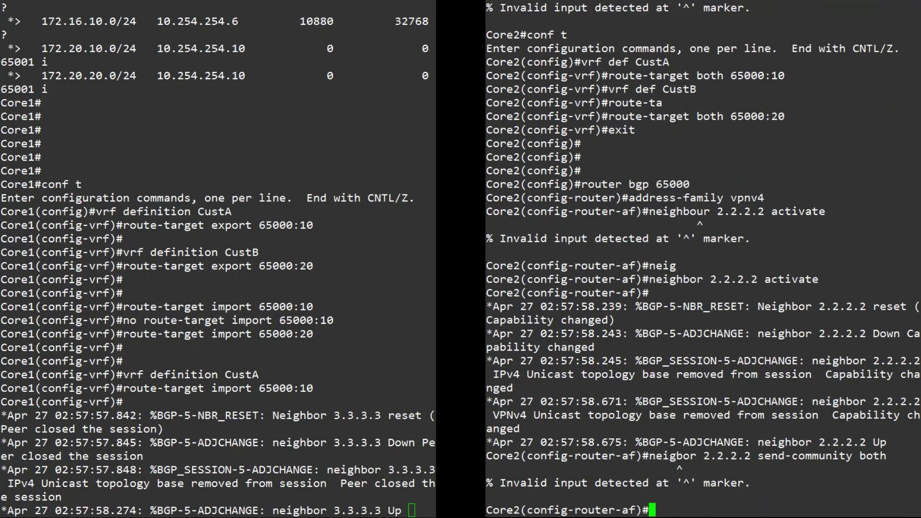
pyautogui.write('nei ')
pyautogui.write('2.2.2.2 send')
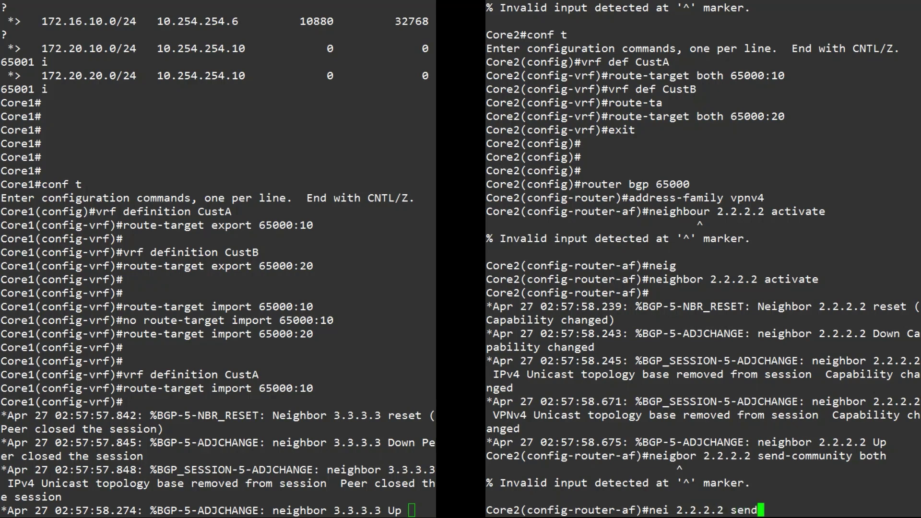
pyautogui.press('Tab')
pyautogui.write('both')
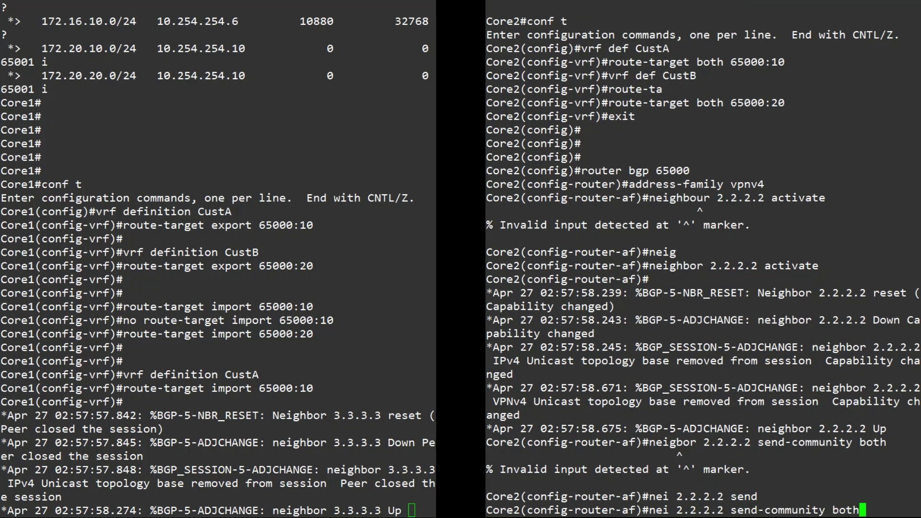
pyautogui.press('Return')
pyautogui.write('nei 2.2.2.2 ')
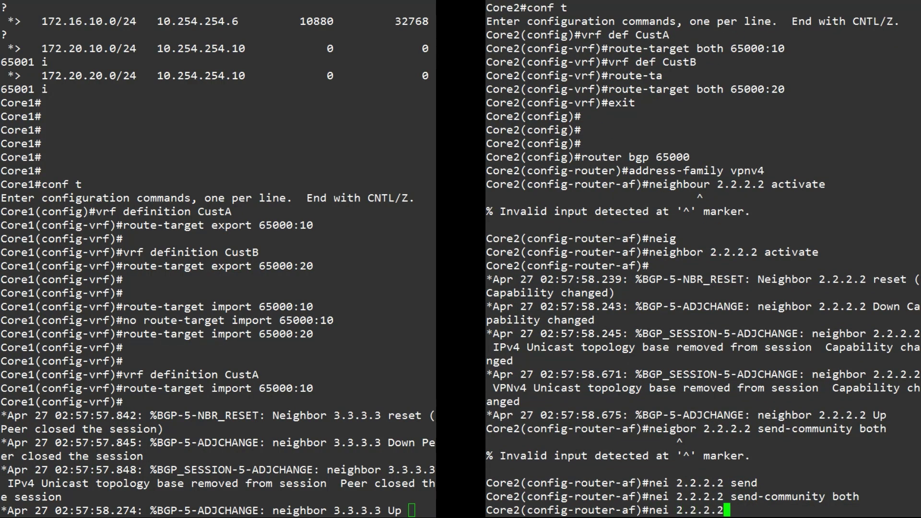
pyautogui.write('nex')
# - Set next-hop-self for neighbor 2.2.2.2 and exit configuration mode
pyautogui.press('Tab')
pyautogui.write('se')
pyautogui.press('Tab')
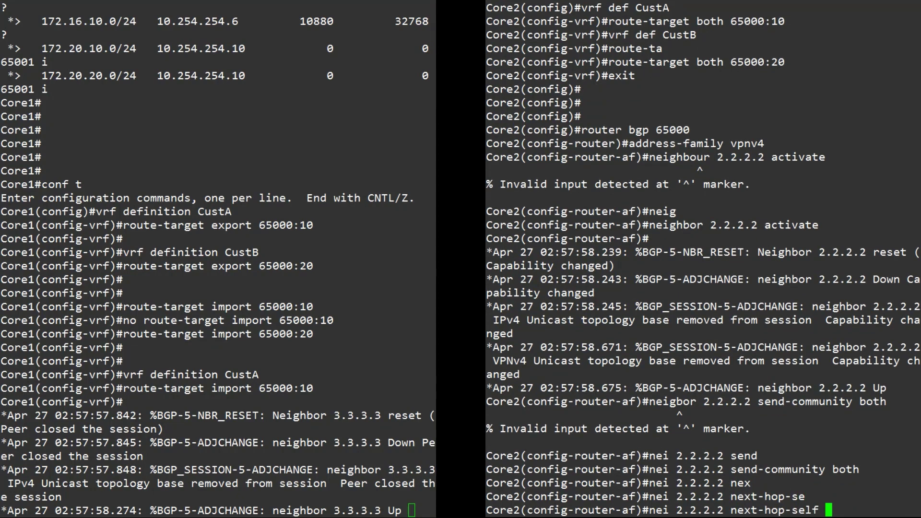
pyautogui.press('Return')
pyautogui.hotkey('ctrl', 'z')
pyautogui.press('Return')
pyautogui.press('Return')
pyautogui.press('Return')
pyautogui.press('Return')
pyautogui.write('exit')
pyautogui.press('Return')
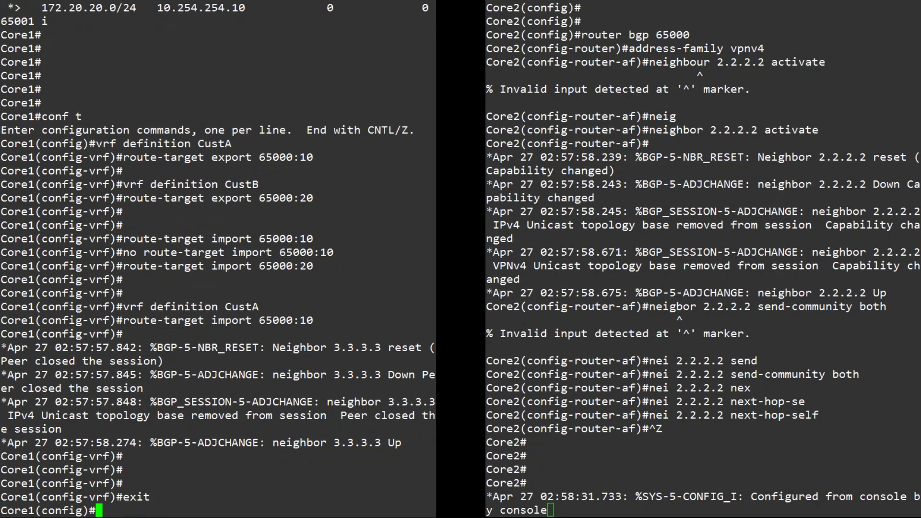
pyautogui.write('router bgp 65000')
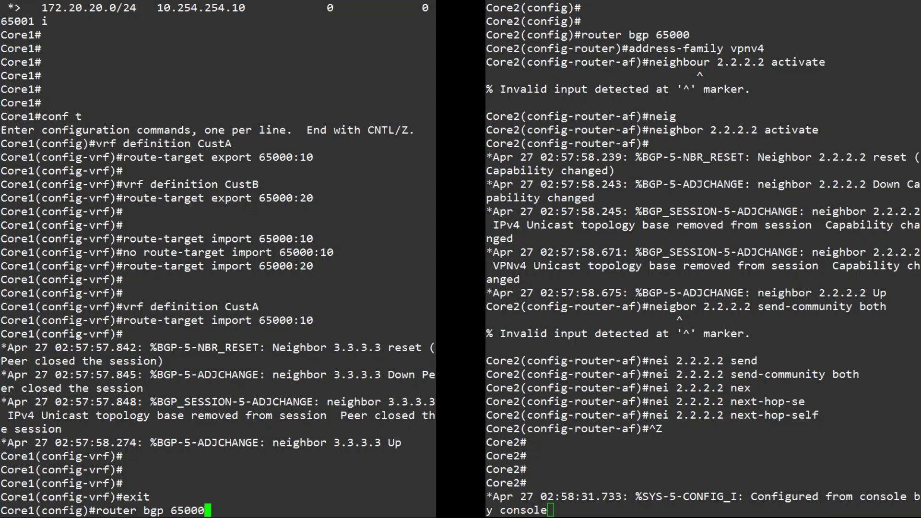
# - On Core1, activate neighbor 3.3.3.3 in the BGP 65000 VPNv4 address family
pyautogui.press('Return')
pyautogui.write('add')
pyautogui.press('Tab')
pyautogui.write('ipv4')
pyautogui.press('BackSpace')
pyautogui.press('BackSpace')
pyautogui.press('BackSpace')
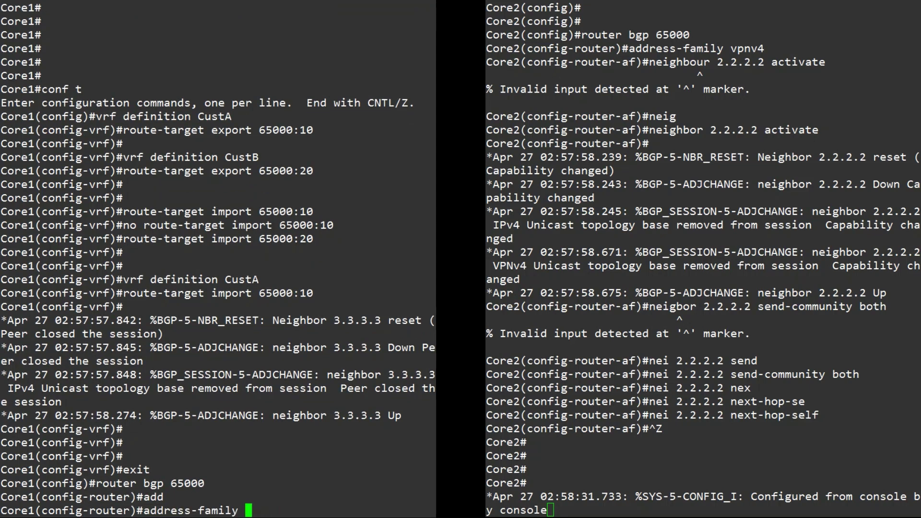
pyautogui.write('vpnv4')
pyautogui.press('Return')
pyautogui.write('ne')
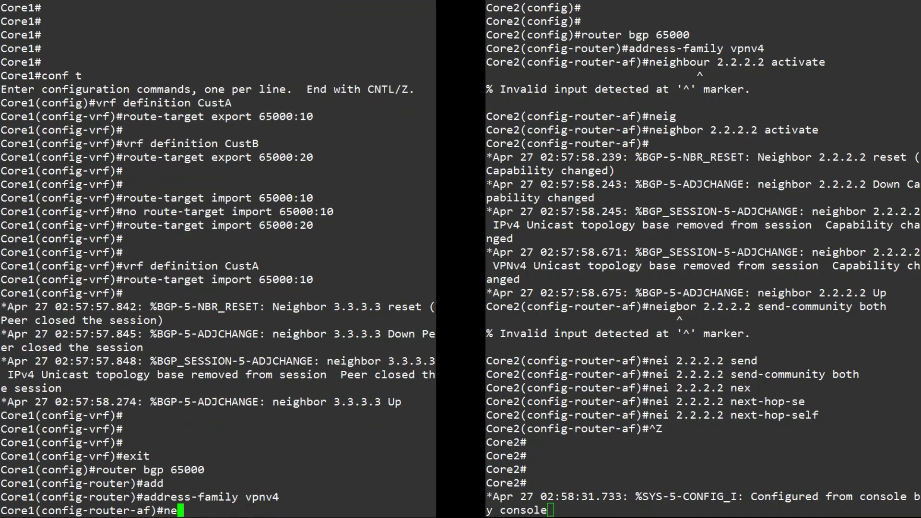
pyautogui.write('i 3.3.3.3 act')
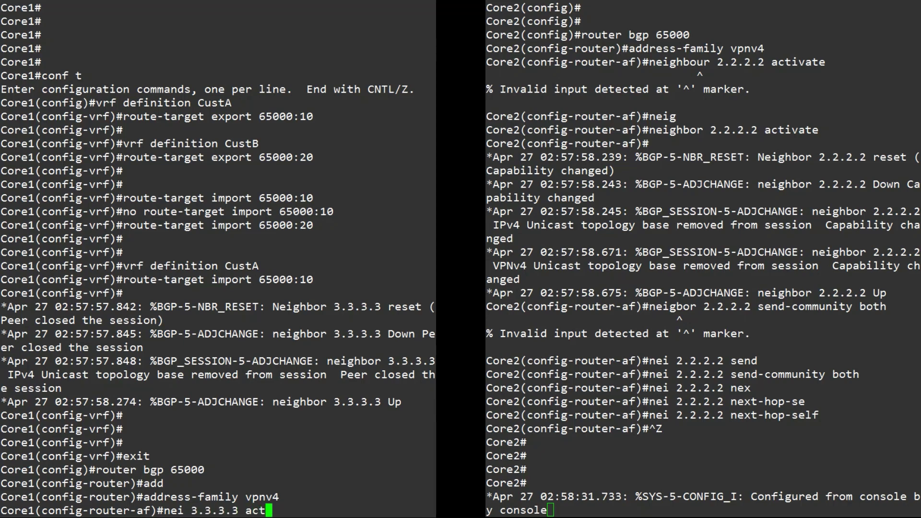
pyautogui.write('ivate')
pyautogui.press('Return')
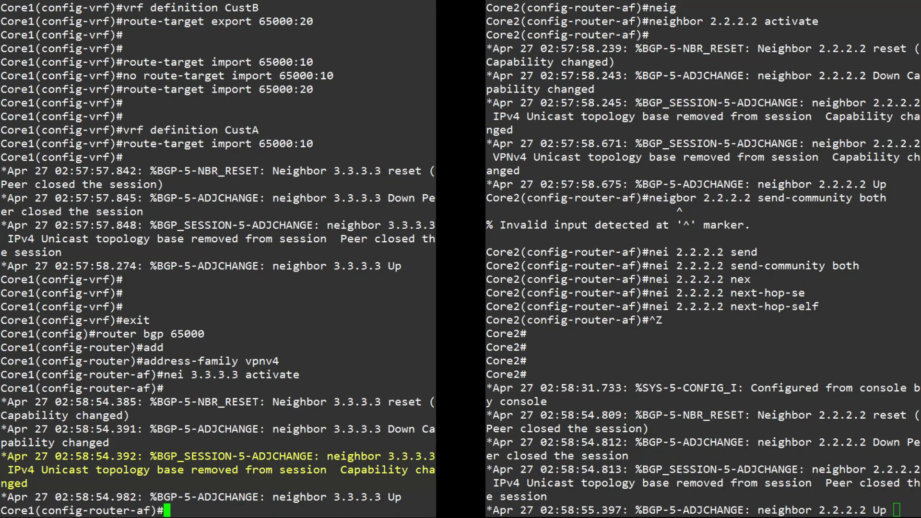
pyautogui.write('nei 3.3.3.3 ')
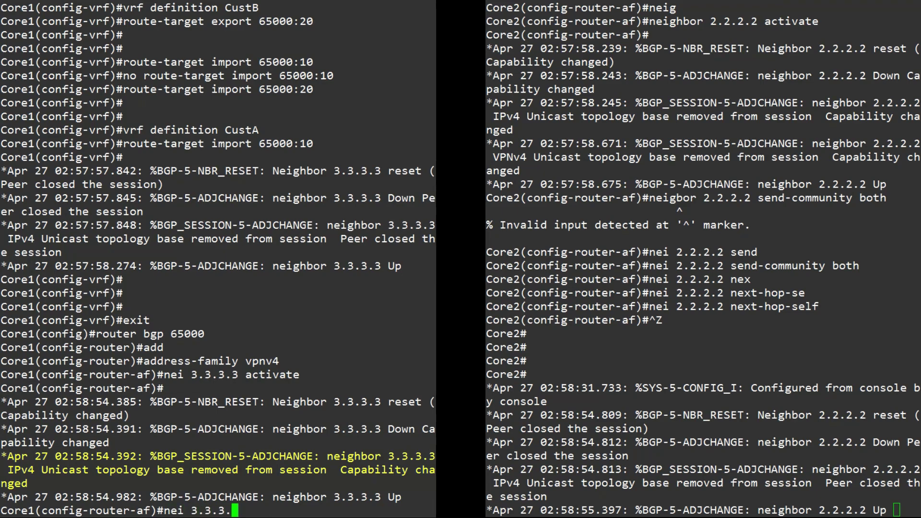
pyautogui.write('send both')
# - Give neighbor 3.3.3.3 send-community both and next-hop-self, then exit configuration
pyautogui.press('Return')
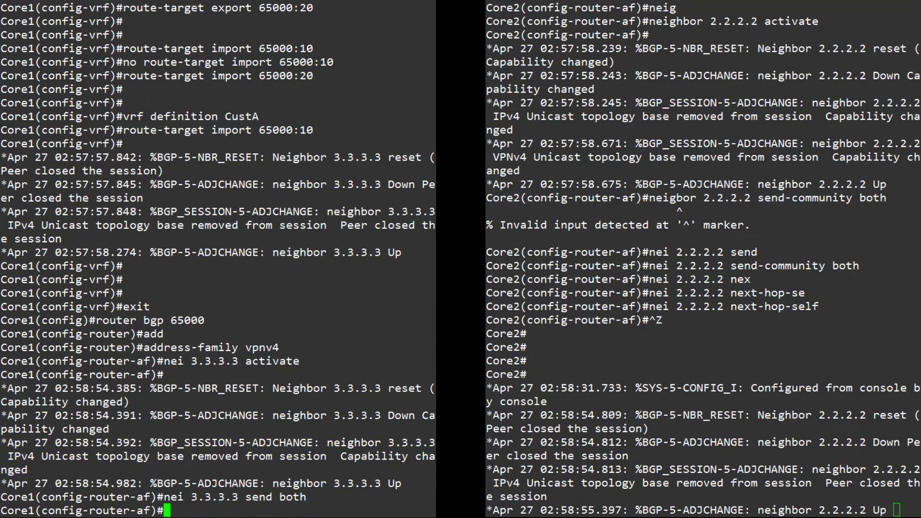
pyautogui.write('nei 3.3.3.3 ')
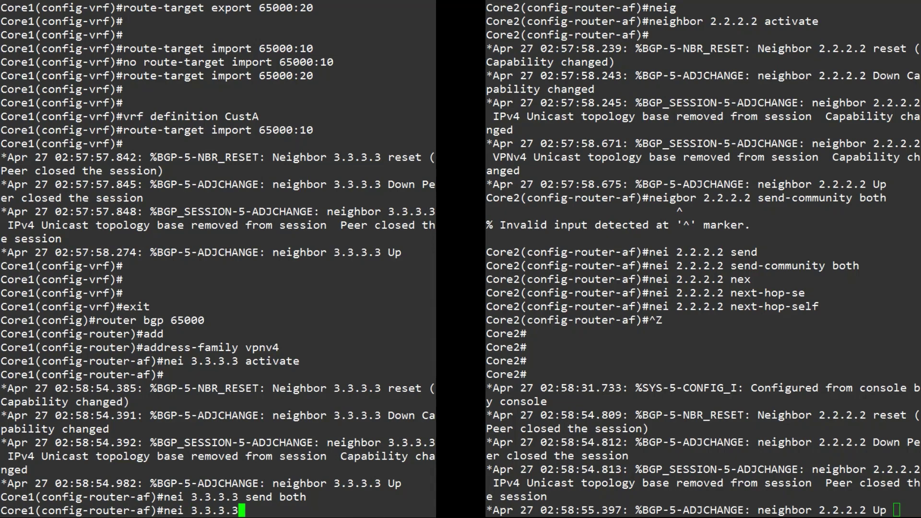
pyautogui.write('ne')
pyautogui.press('Tab')
pyautogui.write('s')
pyautogui.press('Tab')
pyautogui.press('Return')
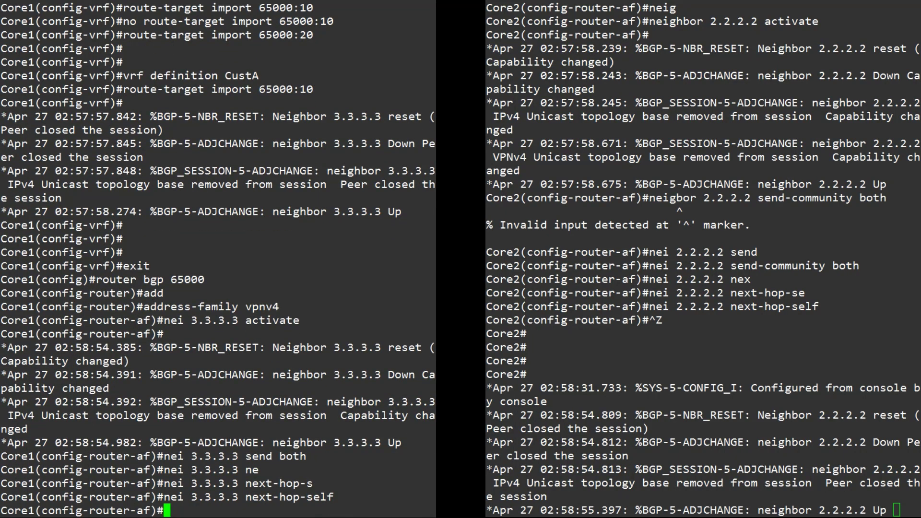
pyautogui.hotkey('ctrl', 'z')
pyautogui.press('Return')
pyautogui.press('Return')
pyautogui.press('Return')
pyautogui.press('Return')
pyautogui.press('Return')
pyautogui.press('Return')
pyautogui.write('sho')
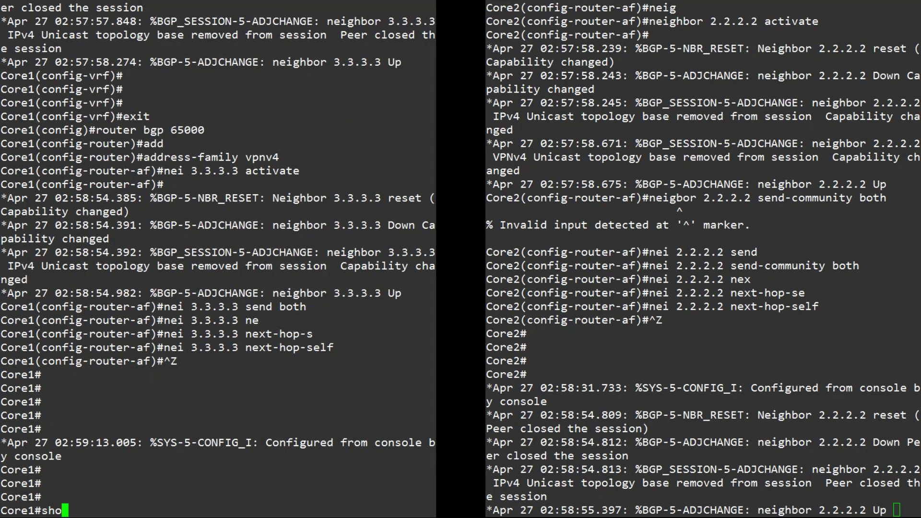
pyautogui.write('w ip route vrf CustA')
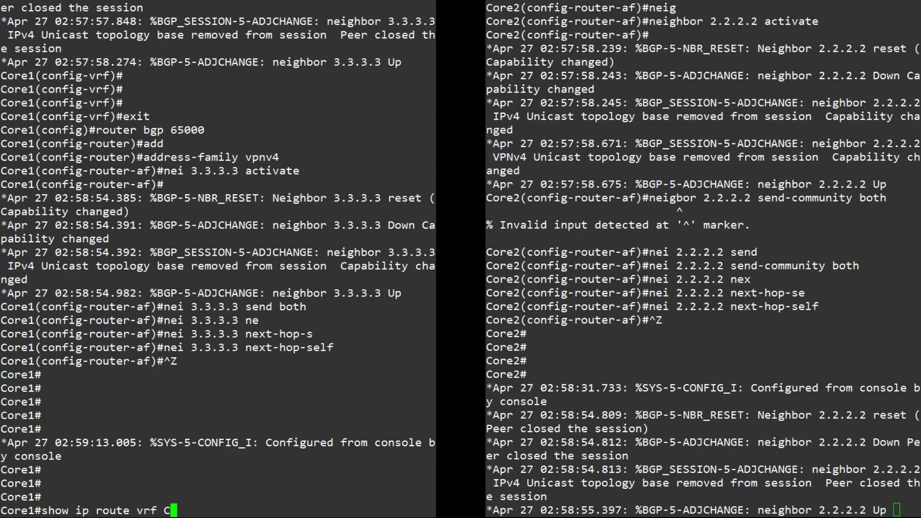
# - Show the CustA and CustB VRF routing tables on Core1
pyautogui.press('Return')
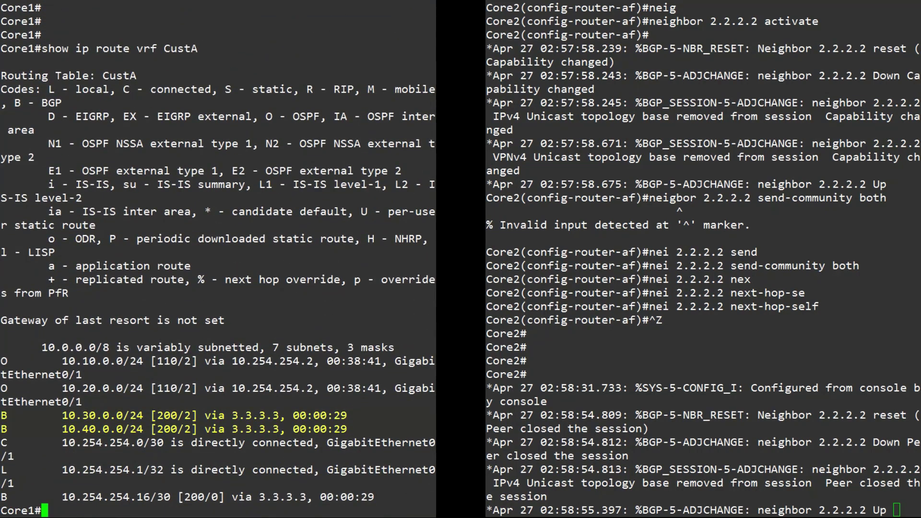
pyautogui.press('Up')
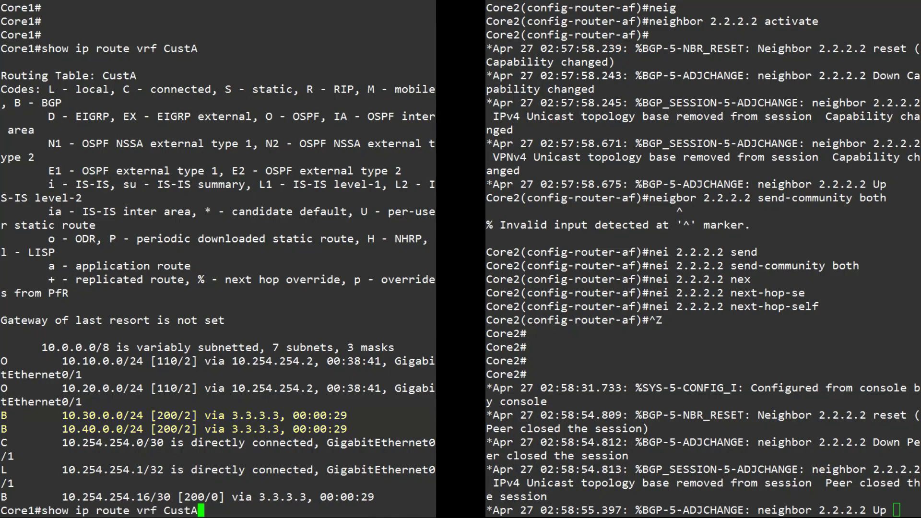
pyautogui.press('BackSpace')
pyautogui.write('B')
pyautogui.press('Return')
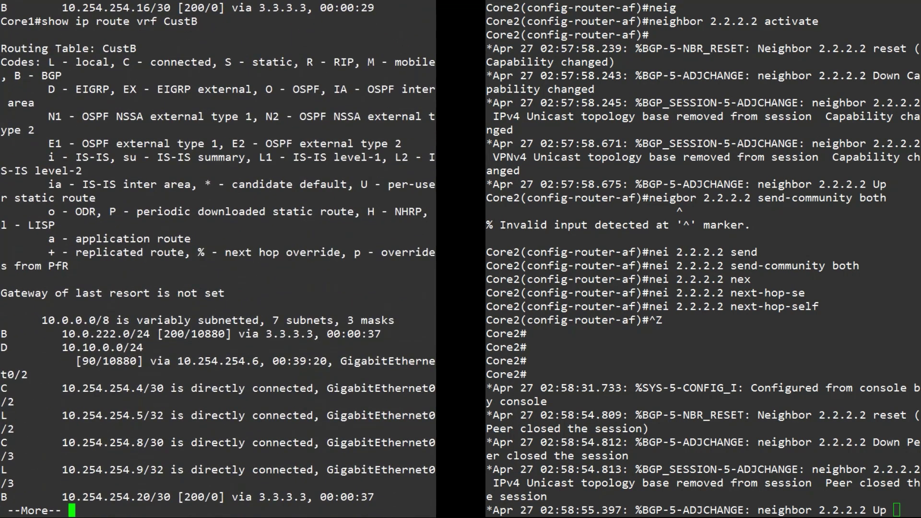
pyautogui.press('space')
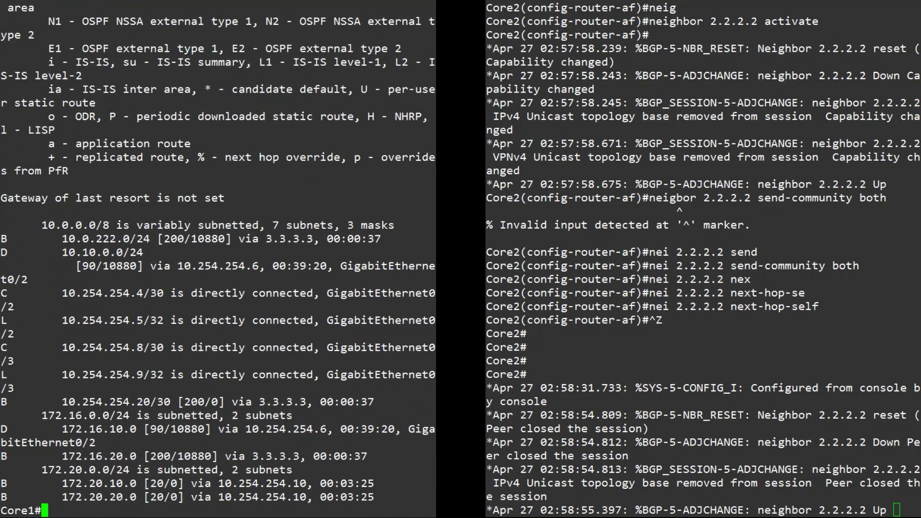
# - Show the CustA and CustB VRF routing tables on Core2
pyautogui.press('Return')
pyautogui.press('Return')
pyautogui.write('show ip route vrf ')
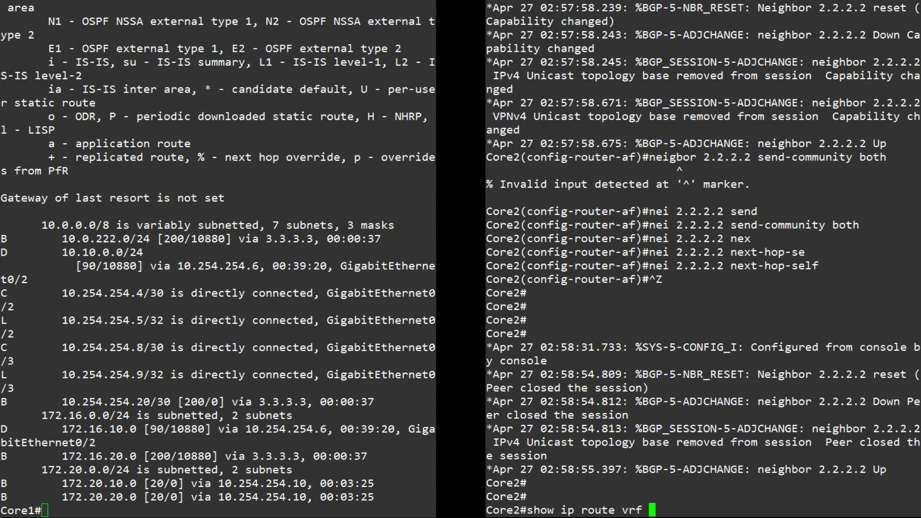
pyautogui.write('CustA')
pyautogui.press('Return')
pyautogui.write('show ip route vrf CustB')
pyautogui.press('Return')
pyautogui.press('space')
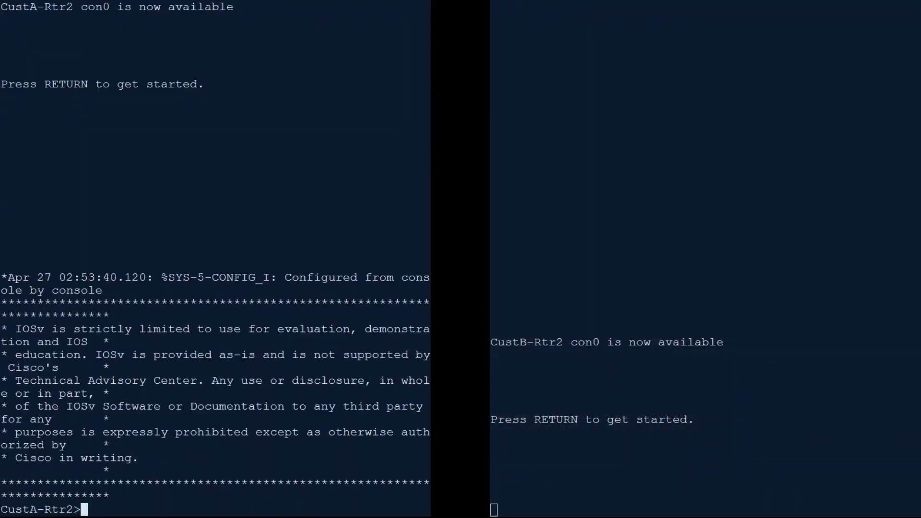
pyautogui.write('en')
# - Enter privileged mode on CustA-Rtr2 and list its routing table of OSPF inter-area routes
pyautogui.press('Return')
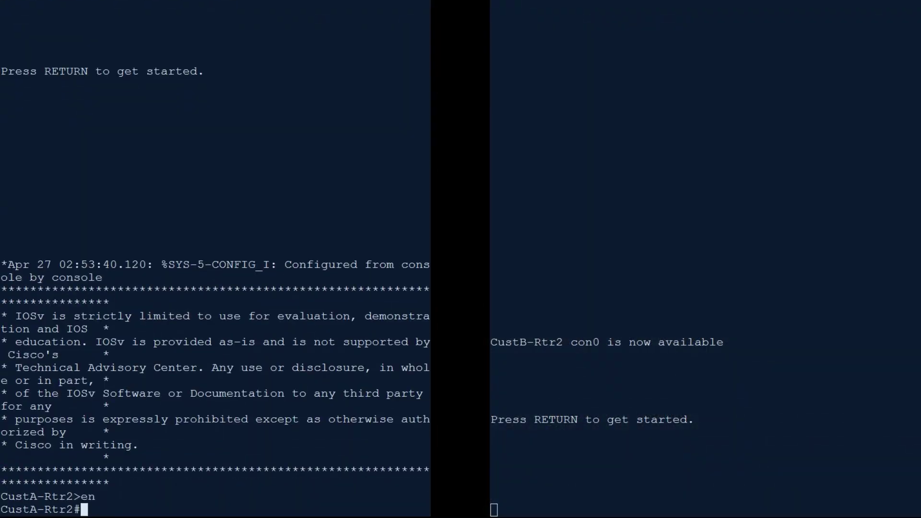
pyautogui.write('show ip route')
pyautogui.press('Return')
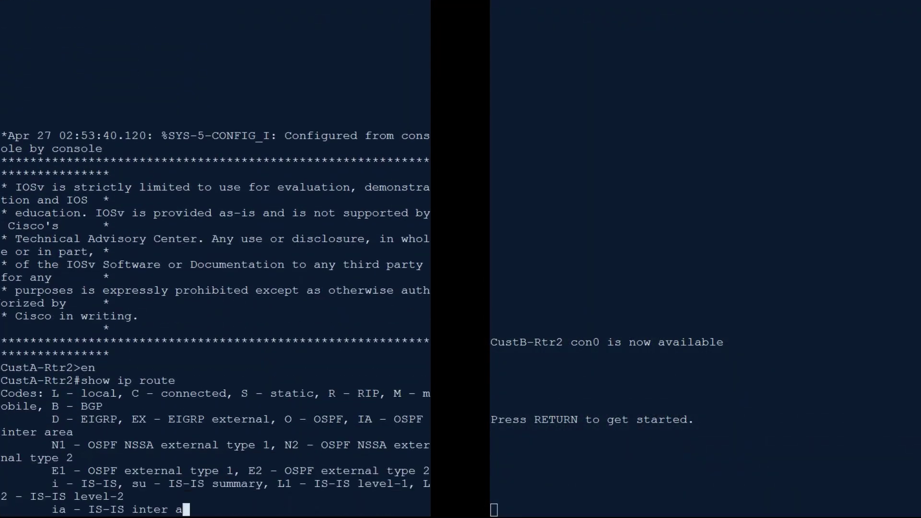
pyautogui.press('space')
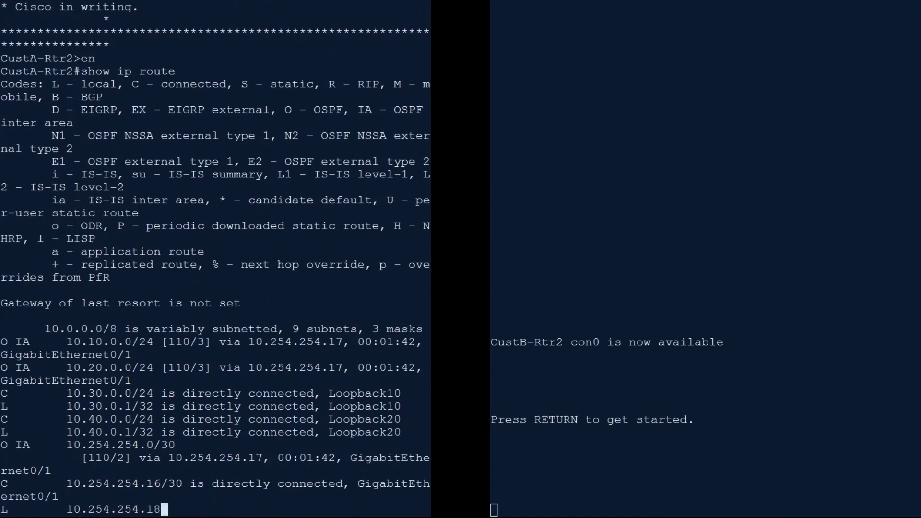
# - Enter privileged mode on CustB-Rtr2 and list its EIGRP routes, including 10.10.0.0 and 172.16.10.0
pyautogui.press('Return')
pyautogui.write('en')
pyautogui.press('Return')
pyautogui.write('stB-Rtr2#s')
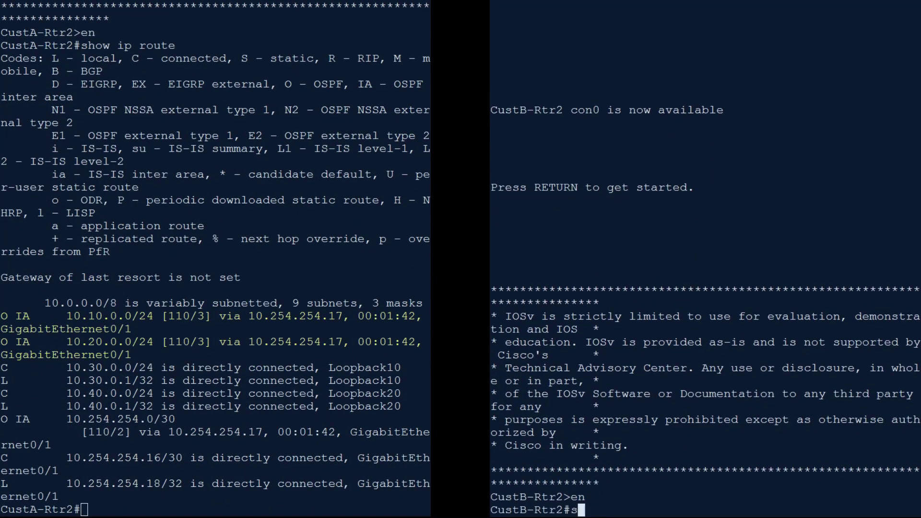
pyautogui.write('how ip route')
pyautogui.press('Return')
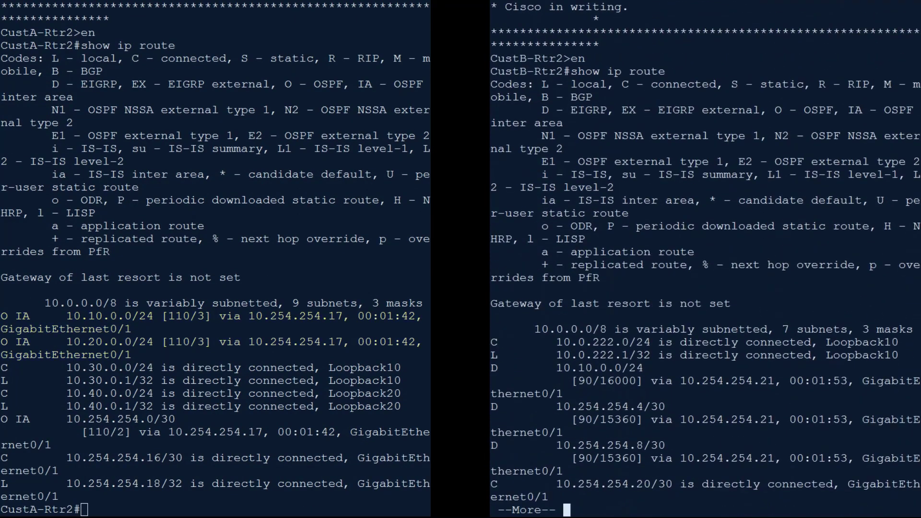
pyautogui.press('space')
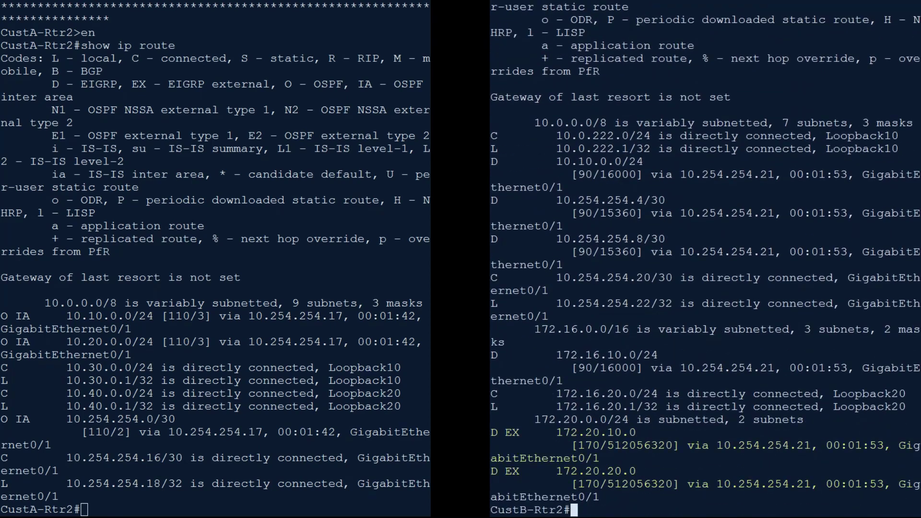
pyautogui.hotkey('alt', 'Tab')
pyautogui.write('ping ')
pyautogui.write('10.')
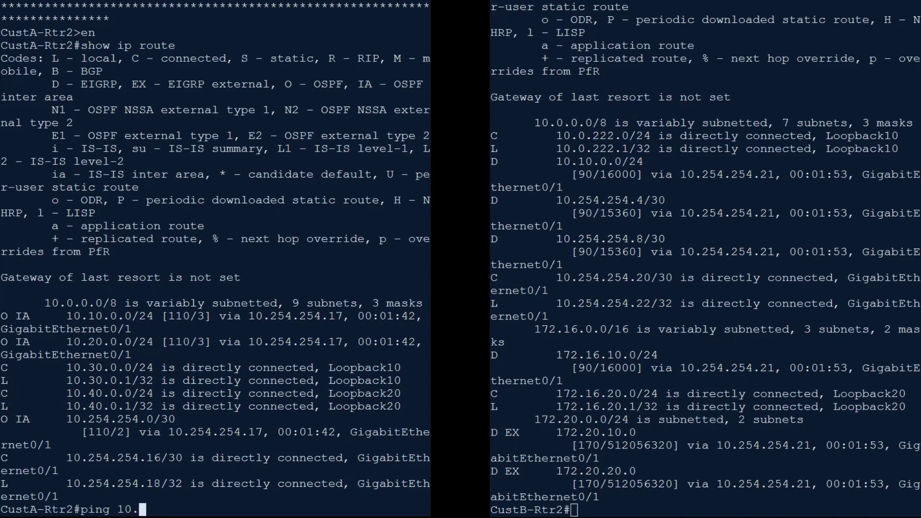
pyautogui.write('30.0.1')
# - Ping local loopbacks 10.30.0.1 from CustA-Rtr2 and 172.16.20.1 from CustB-Rtr2
pyautogui.press('Return')
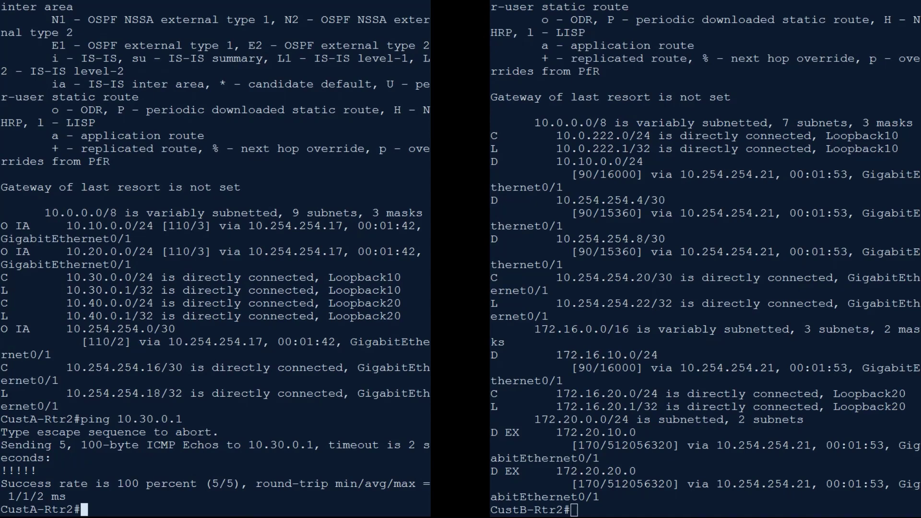
pyautogui.hotkey('alt', 'Tab')
pyautogui.write('ping 172.16.20.1')
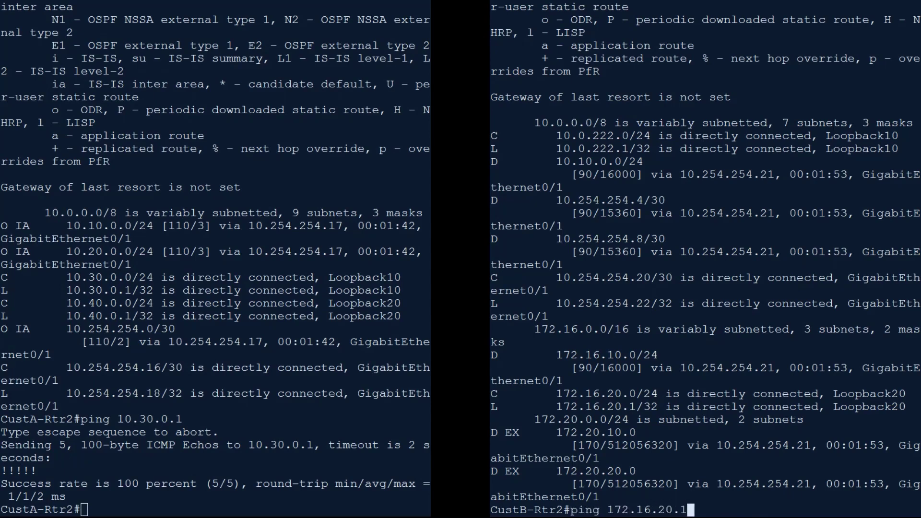
pyautogui.press('Return')
# - Ping across sites: 10.20.0.1 from CustA-Rtr2, which fails, and 172.16.10.1 from CustB-Rtr2
pyautogui.hotkey('alt', 'Tab')
pyautogui.write('ping ')
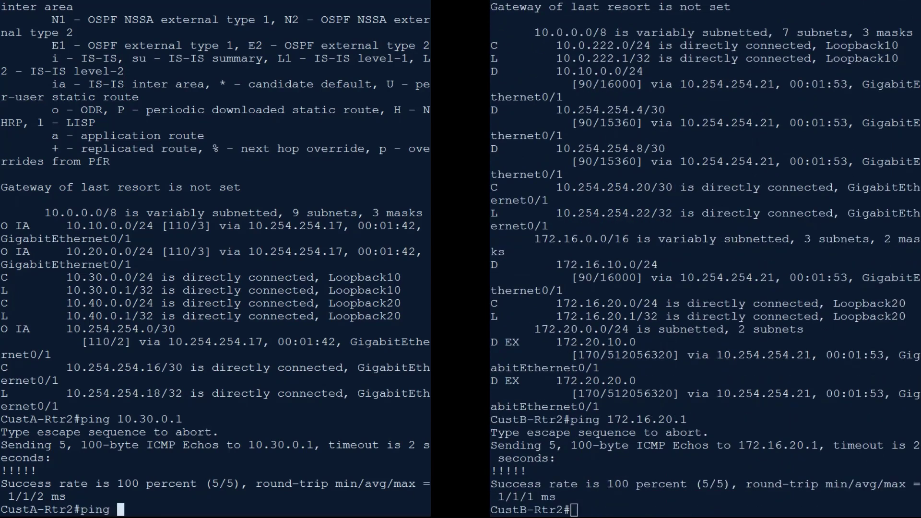
pyautogui.write('10.20.0.')
pyautogui.write('1')
pyautogui.press('Return')
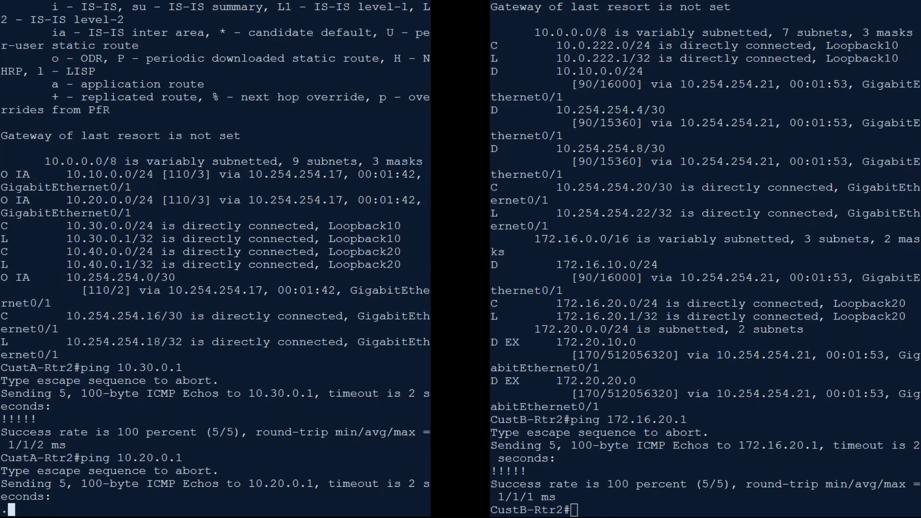
pyautogui.hotkey('alt', 'Tab')
pyautogui.write('ping 17')
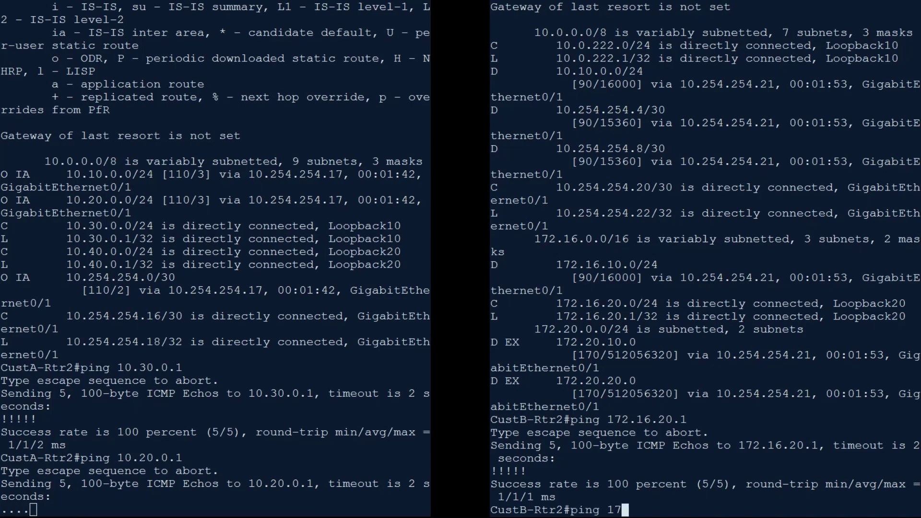
pyautogui.write('2.16.10.')
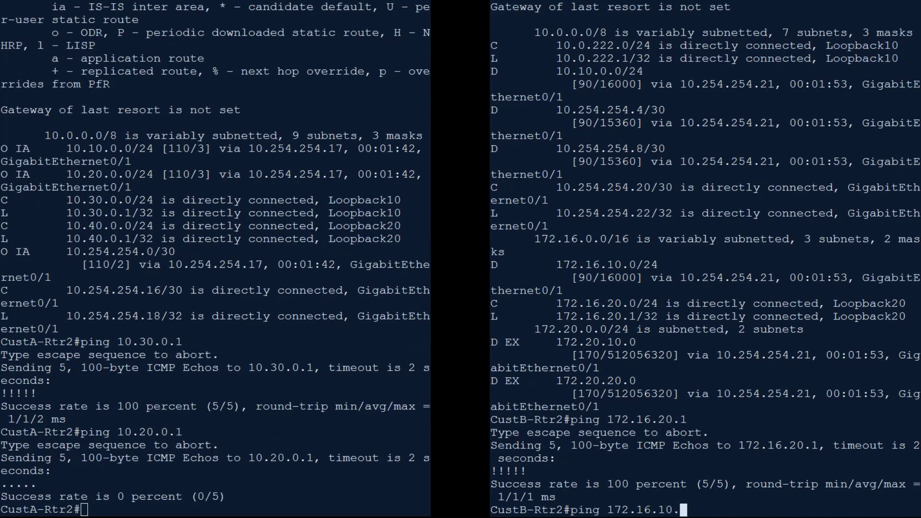
pyautogui.write('1')
pyautogui.press('Return')
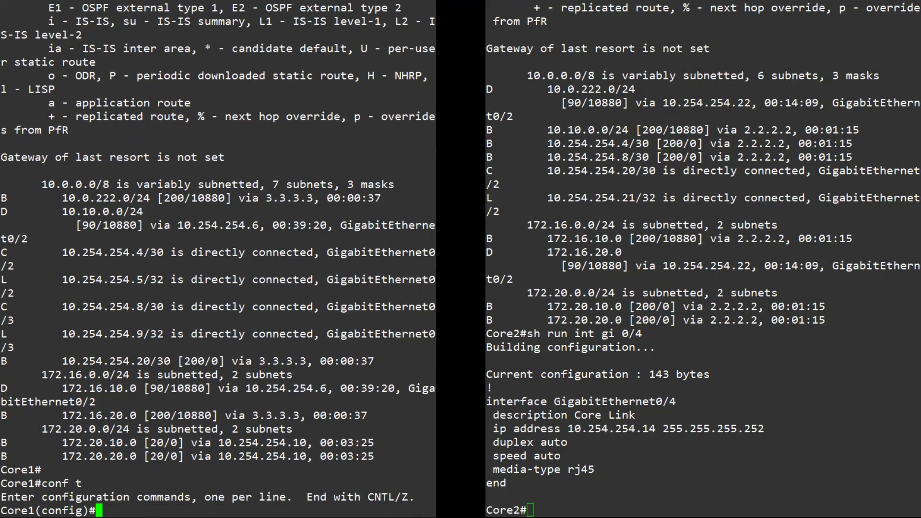
pyautogui.write('int gi 0/4')
# - Apply mpls ip under interface Gi0/4 on Core1, then on Core2, bringing LDP neighbors up
pyautogui.press('Return')
pyautogui.write('mpls ')
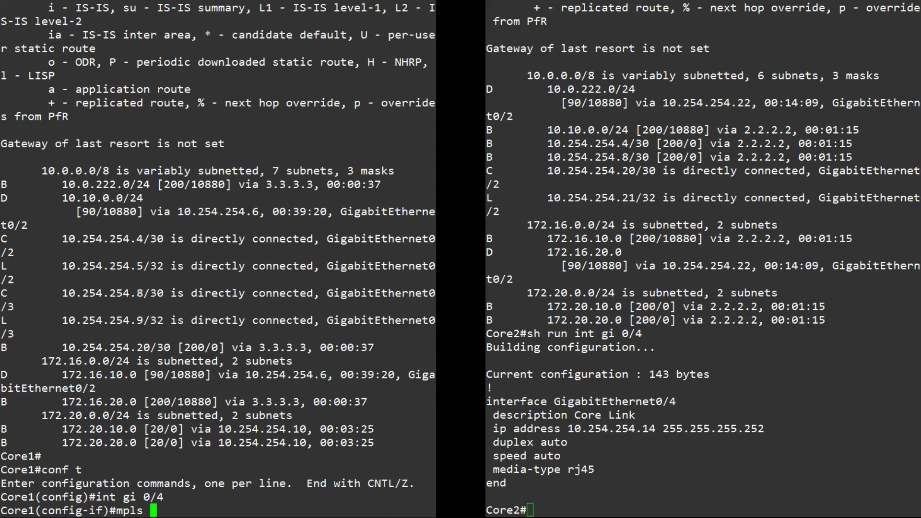
pyautogui.write('ip')
pyautogui.press('Return')
pyautogui.write('onf t')
pyautogui.press('Return')
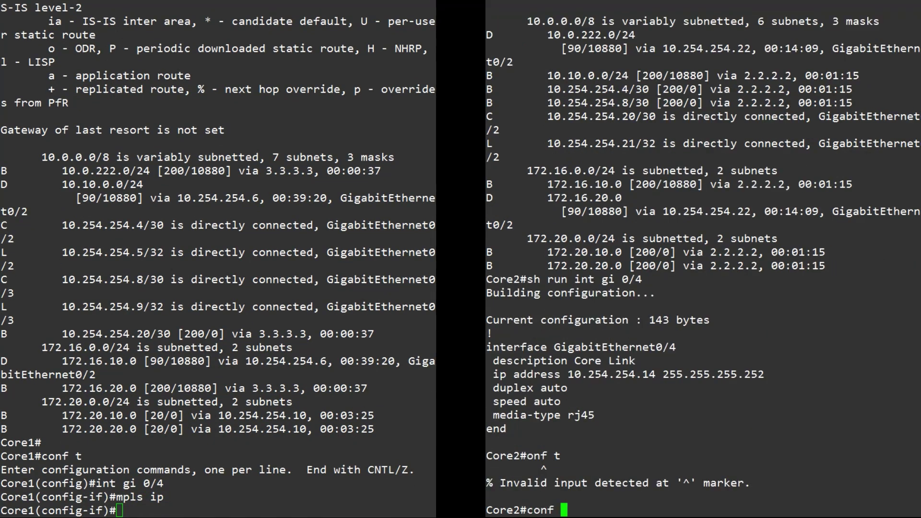
pyautogui.write('conf t')
pyautogui.press('Return')
pyautogui.write('int gi 0/4')
pyautogui.press('Return')
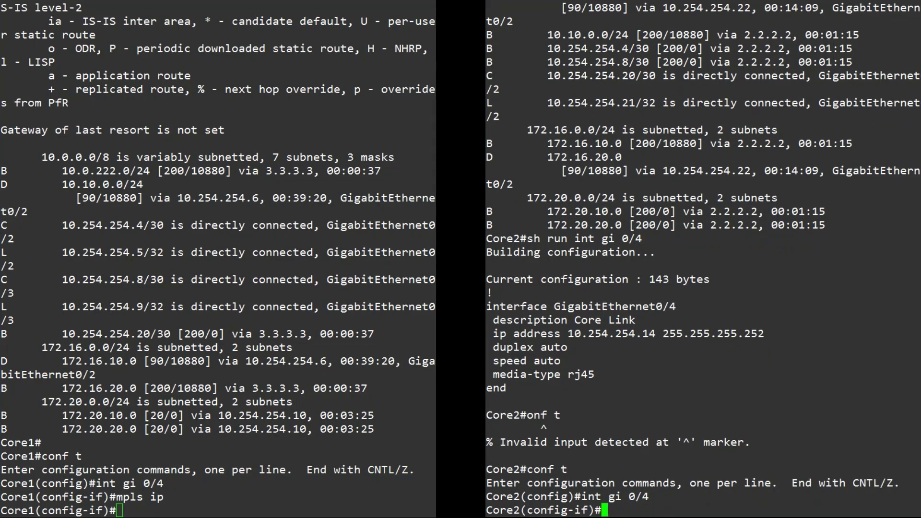
pyautogui.write('mpls ip')
pyautogui.press('Return')
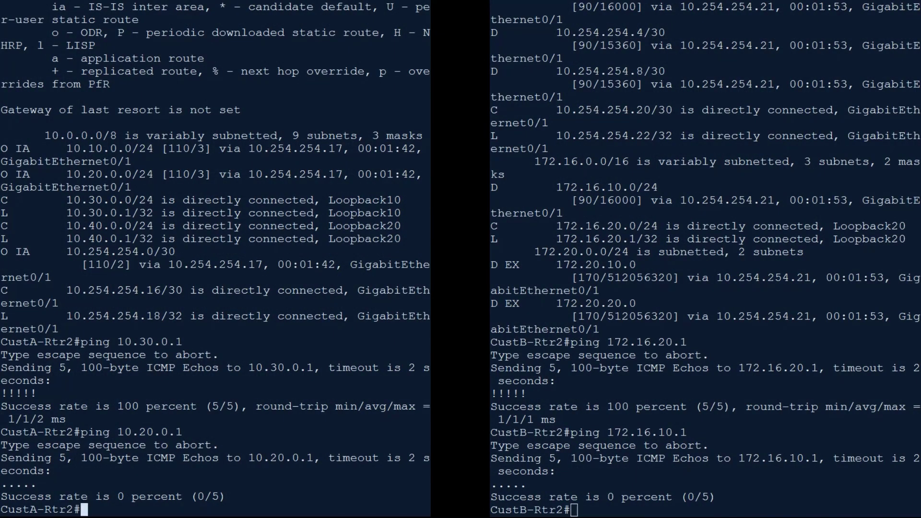
# - Re-run pings to 10.20.0.1 from CustA-Rtr2 and 172.16.10.1 from CustB-Rtr2, both at 100 percent
pyautogui.press('Up')
pyautogui.press('Return')
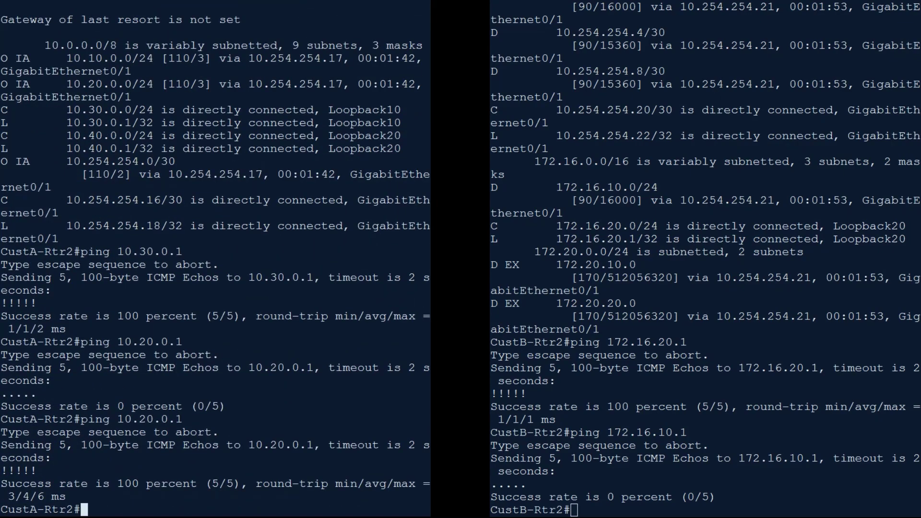
pyautogui.hotkey('alt', 'Tab')
pyautogui.press('Up')
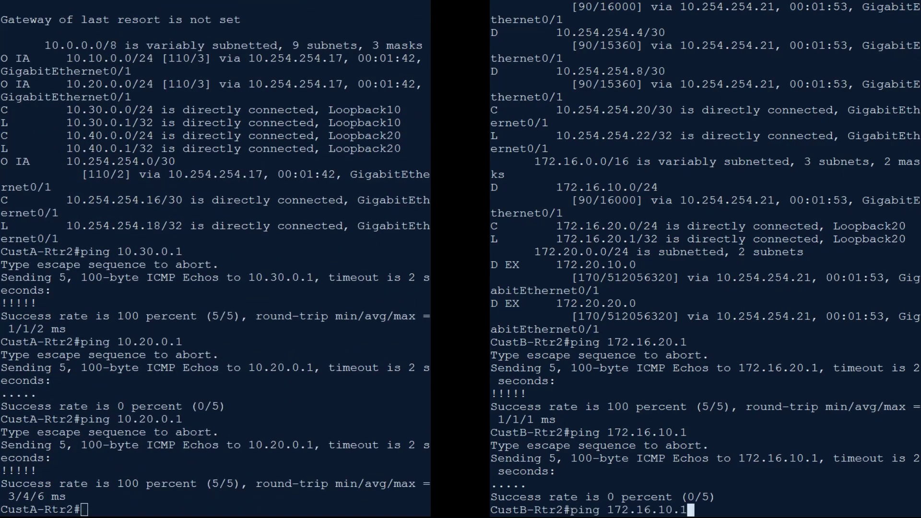
pyautogui.press('Return')
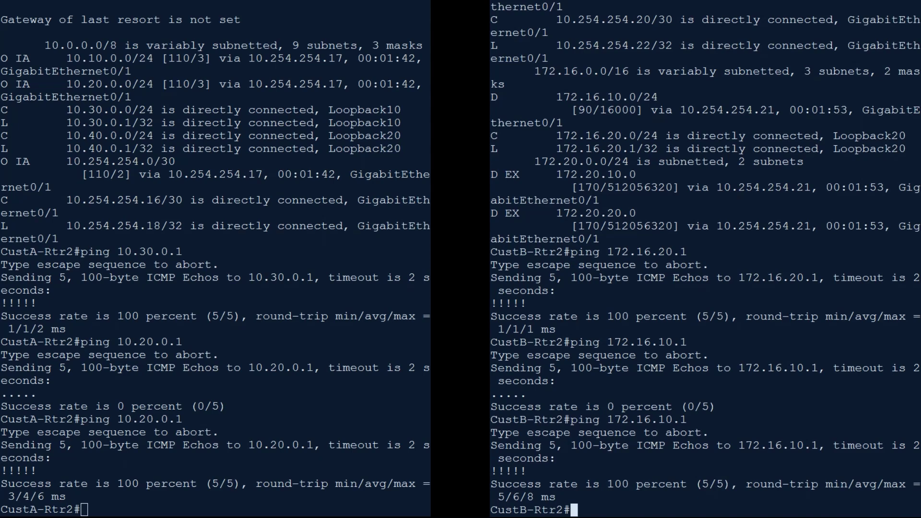